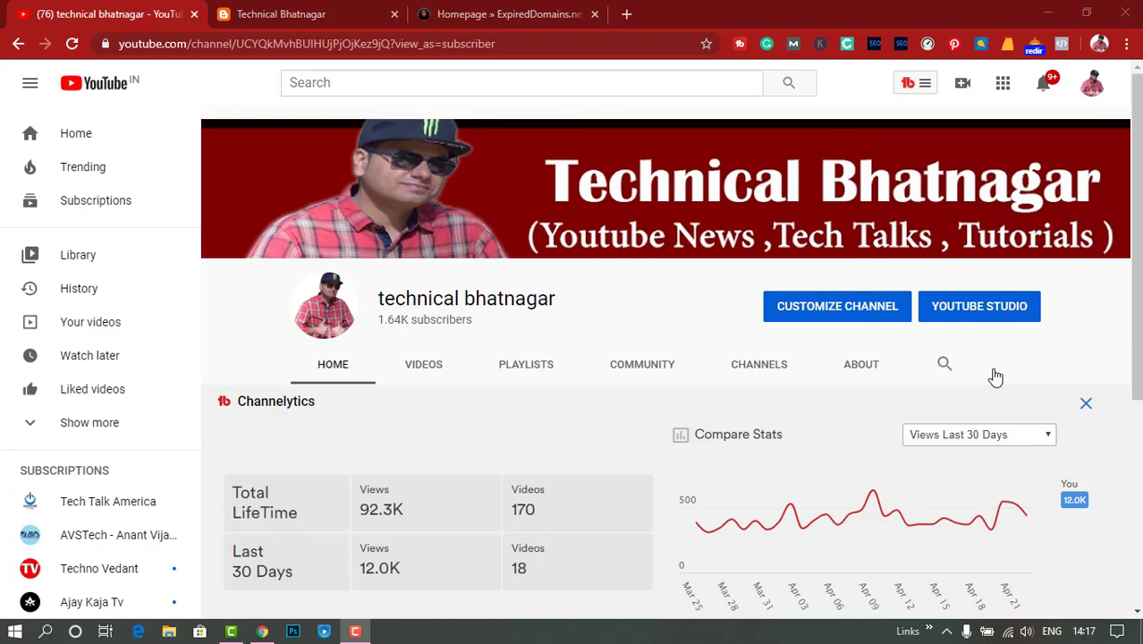
- Open the featured smartphone launch article on the technicalbhatnagar.com blog and examine its text and images
click(288, 14)
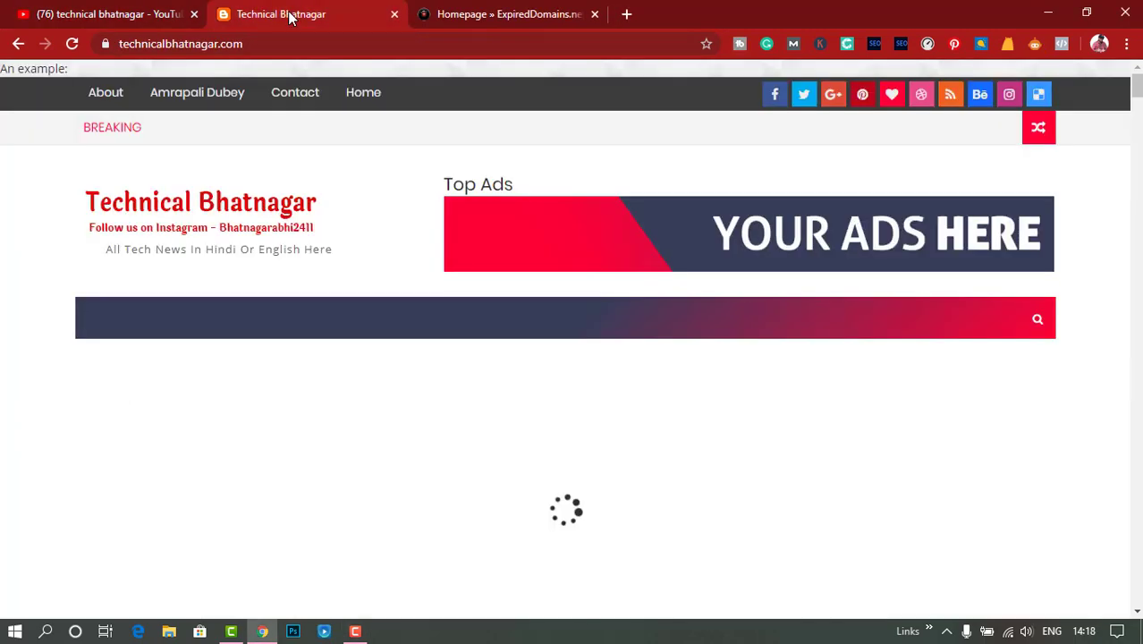
scroll(478, 185, down, 5)
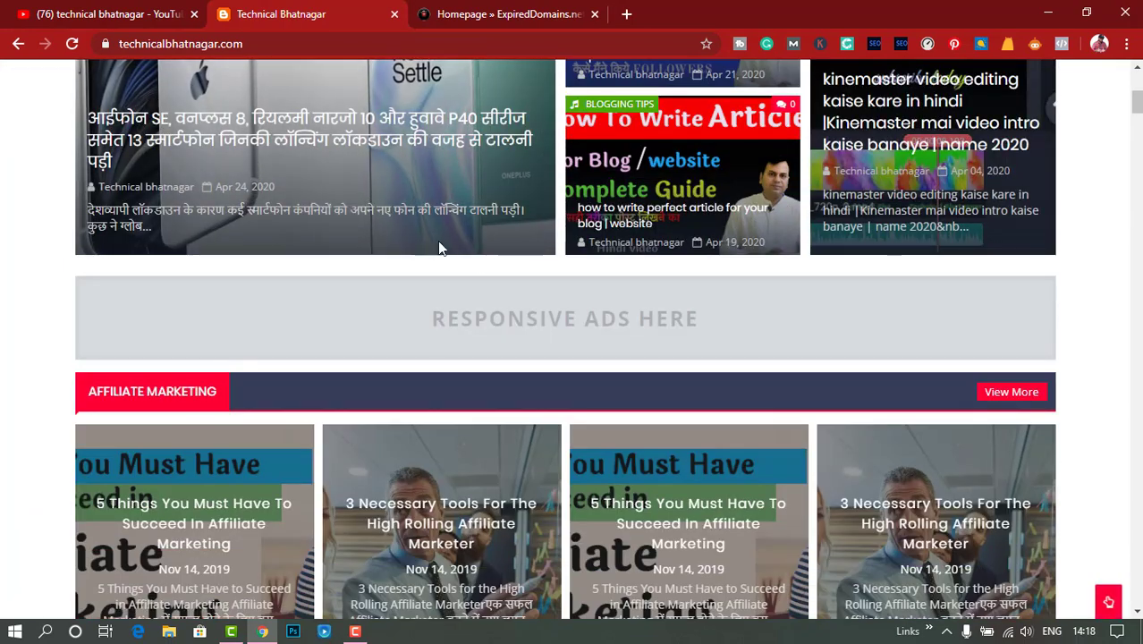
click(396, 184)
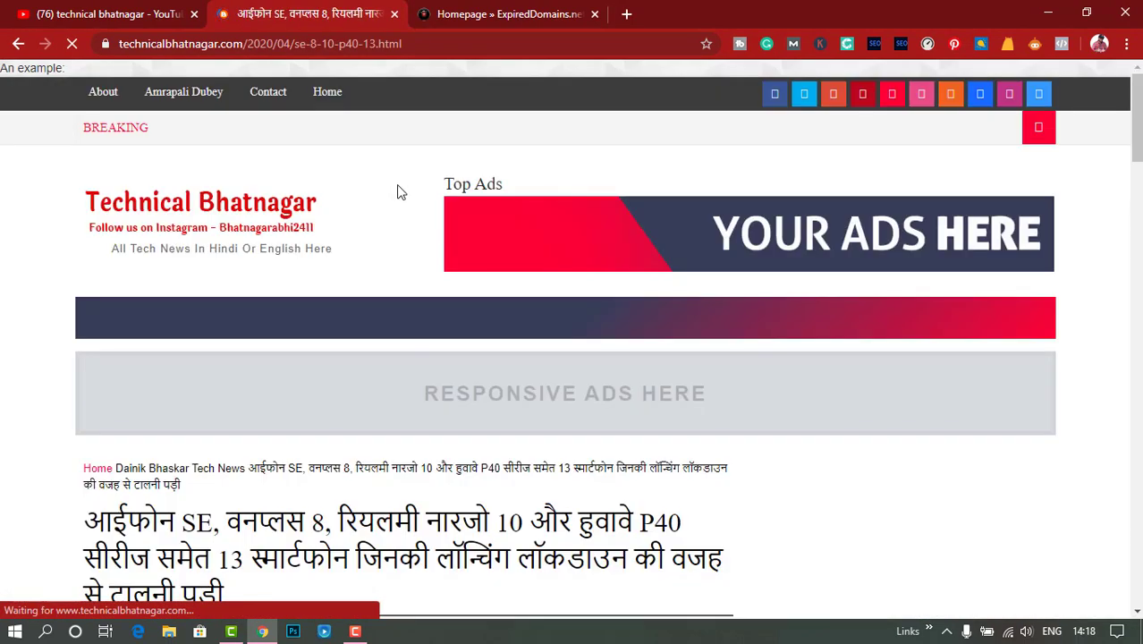
scroll(516, 281, down, 2)
scroll(526, 328, down, 3)
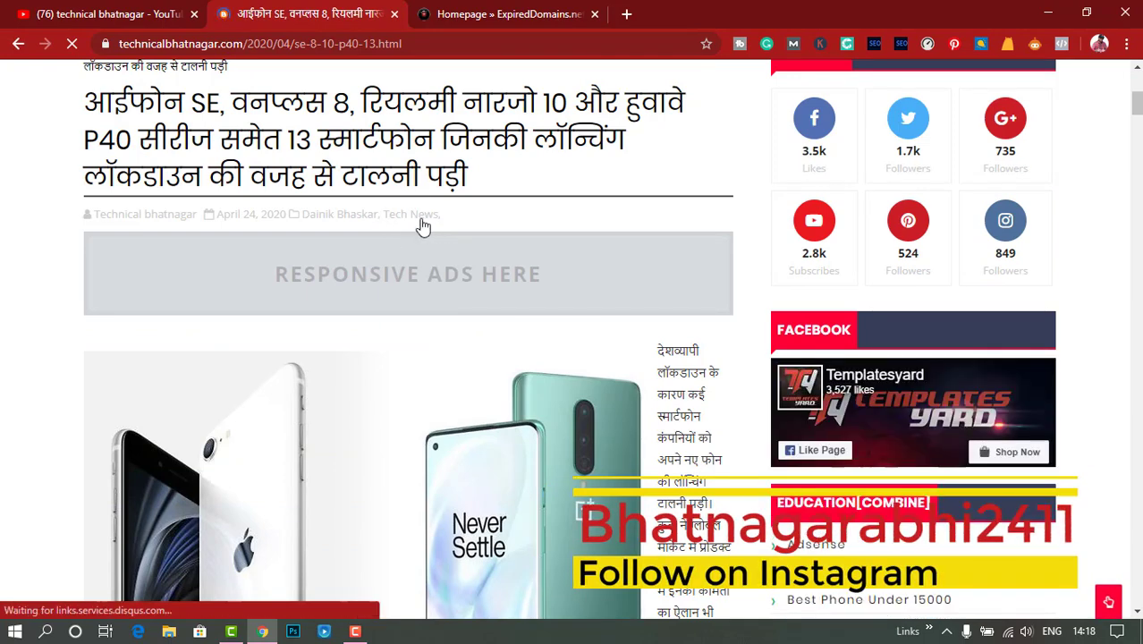
scroll(447, 268, down, 5)
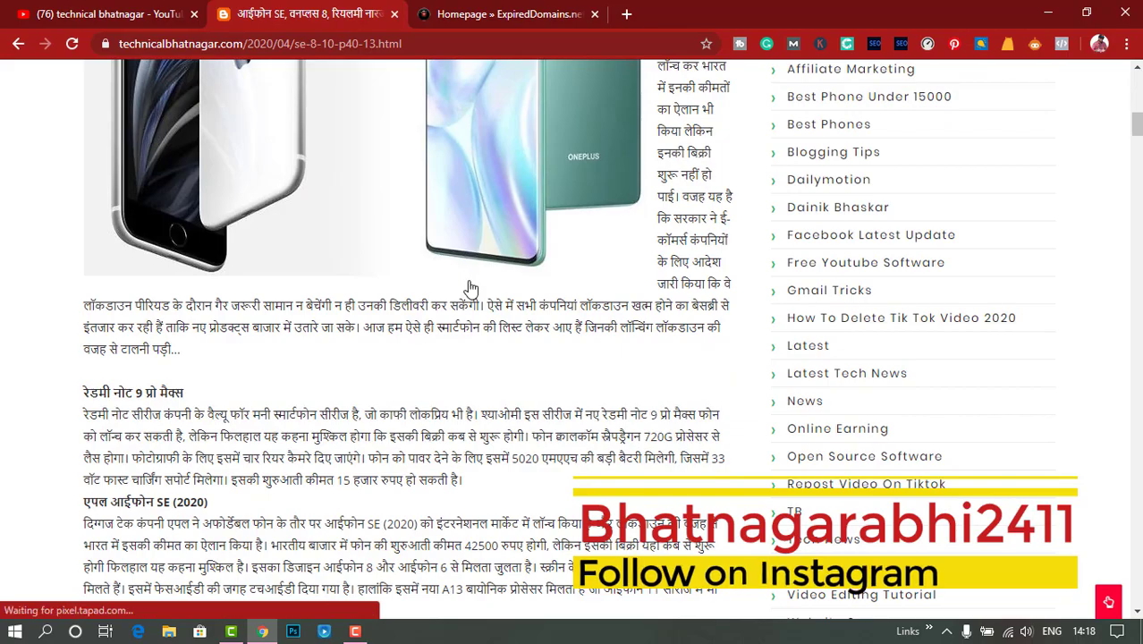
scroll(472, 289, down, 3)
scroll(468, 280, down, 5)
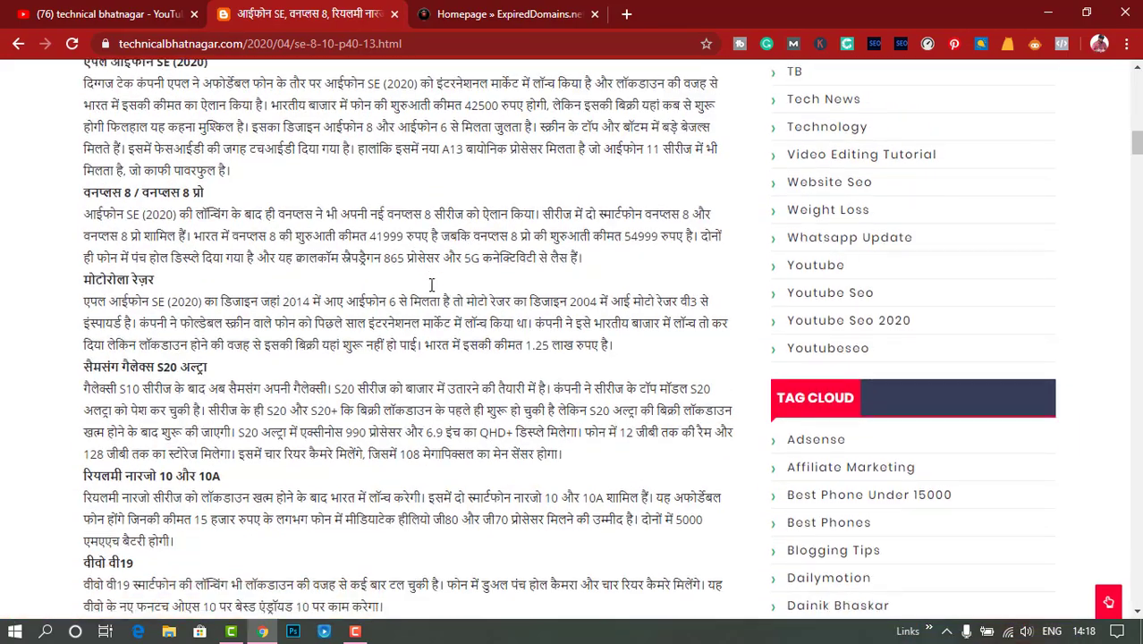
scroll(429, 284, down, 5)
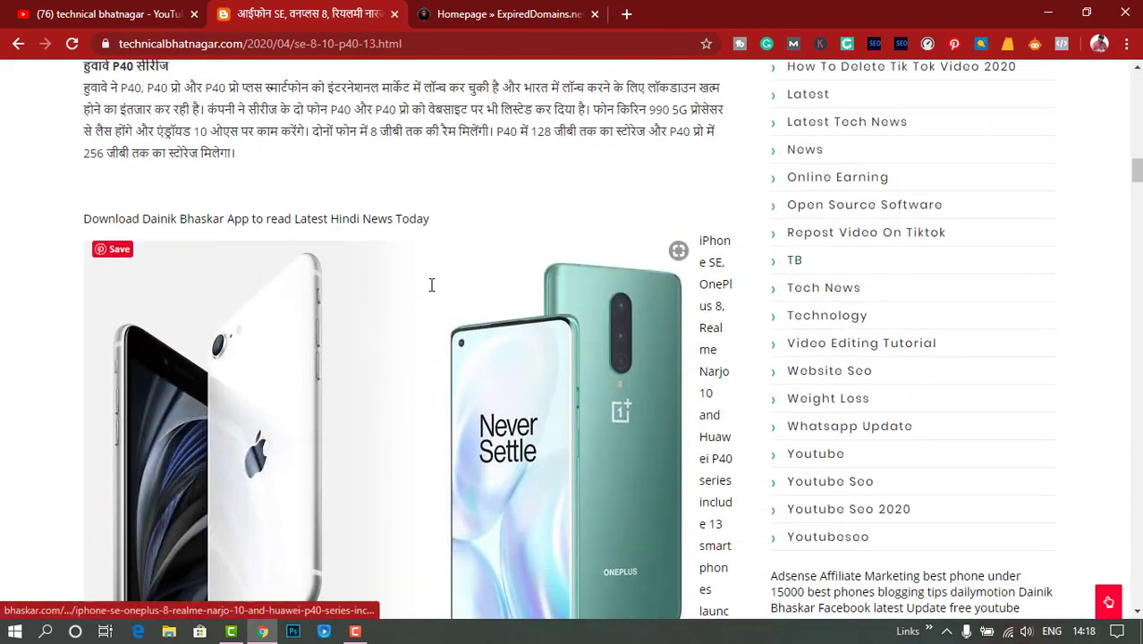
scroll(429, 293, down, 4)
- Check the source credit and links at the end of the smartphone article
scroll(375, 263, up, 5)
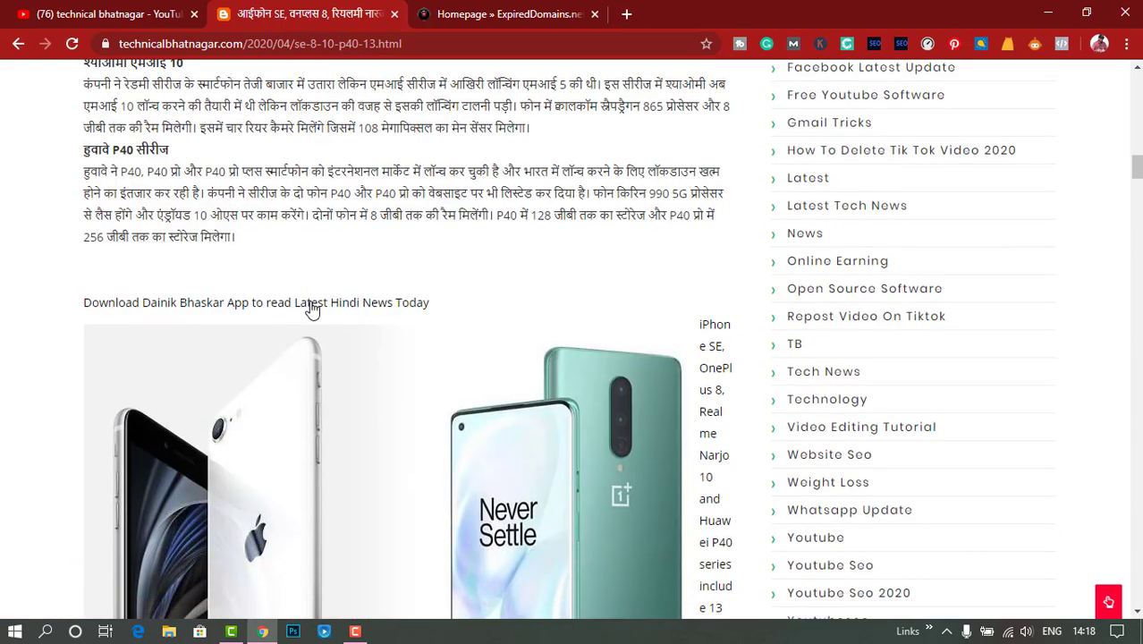
scroll(482, 298, down, 5)
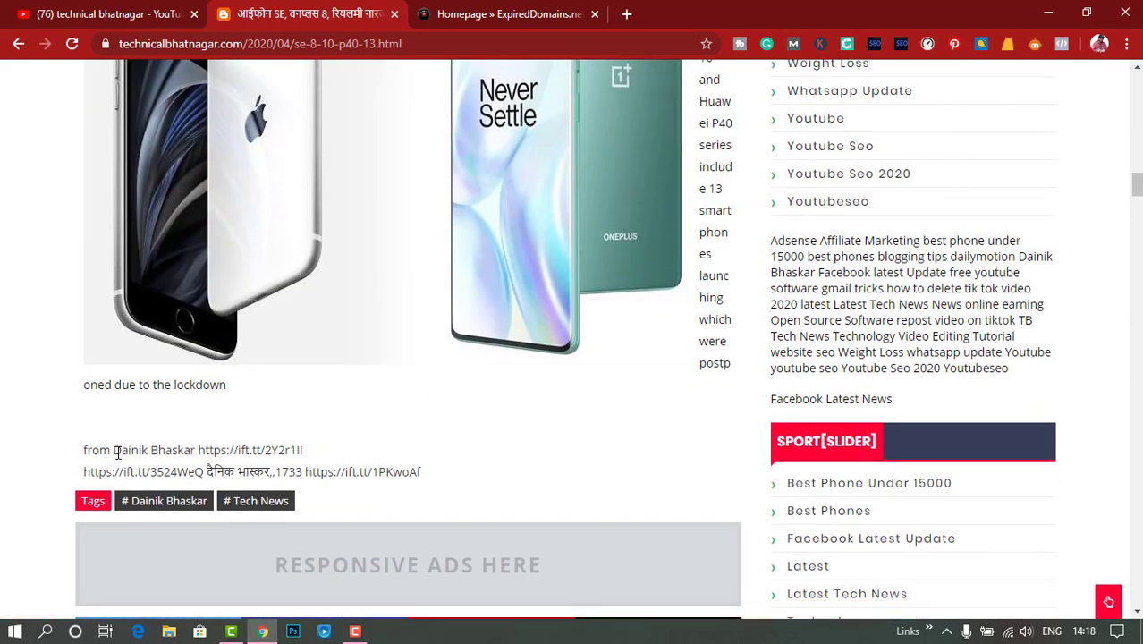
drag(117, 453, 267, 450)
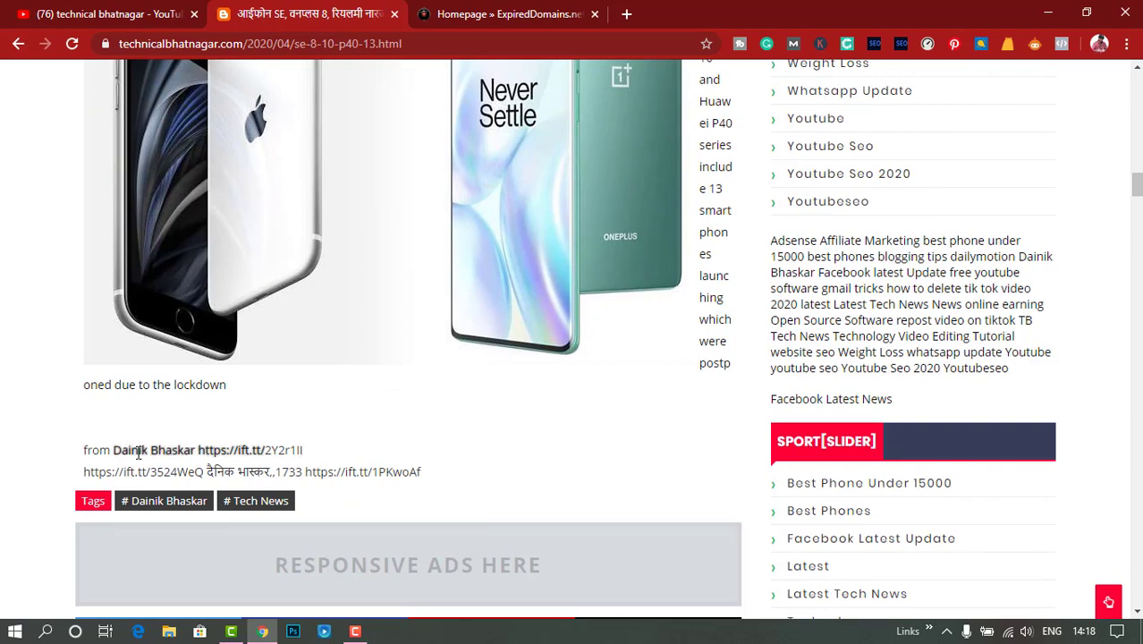
scroll(484, 452, down, 6)
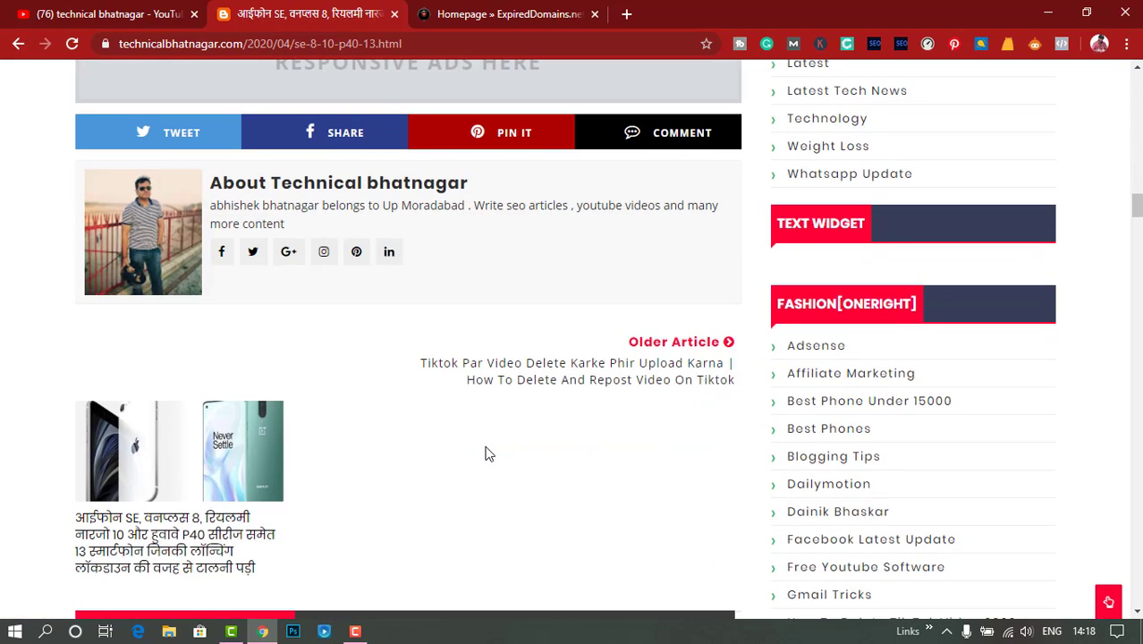
scroll(485, 453, up, 20)
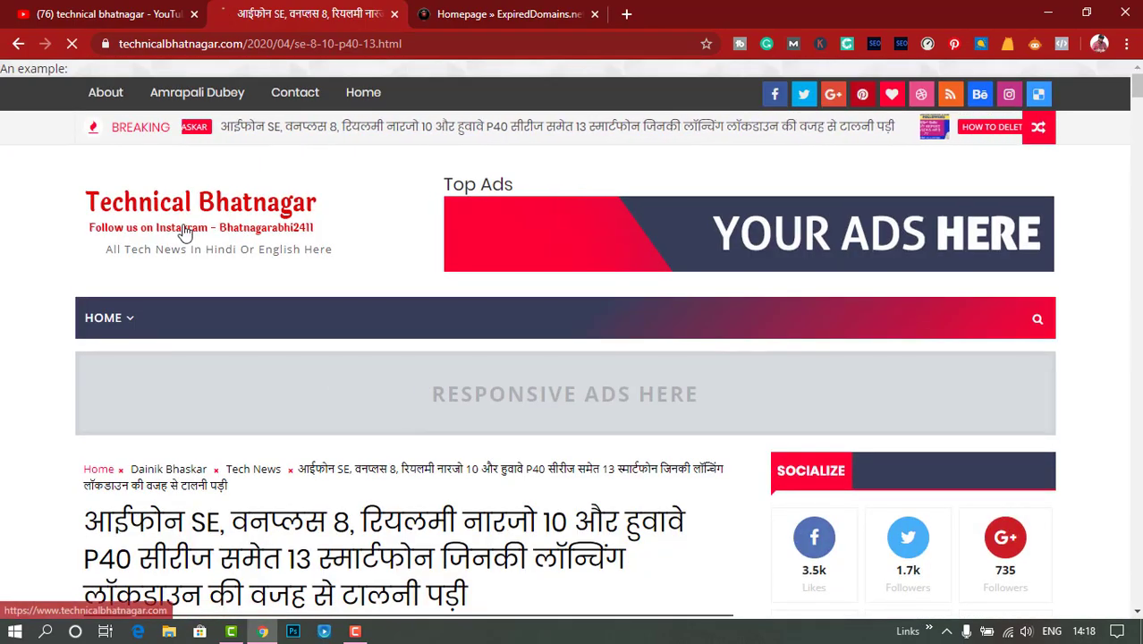
- Return to the blog's homepage and look through its category sections
click(183, 231)
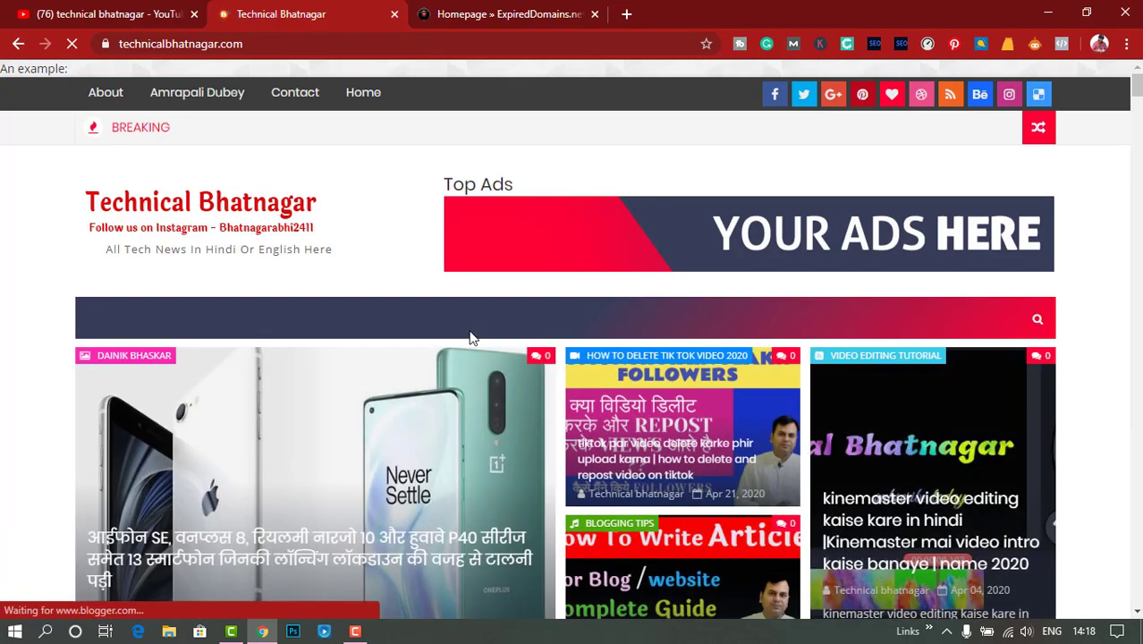
scroll(469, 338, down, 6)
scroll(471, 336, down, 15)
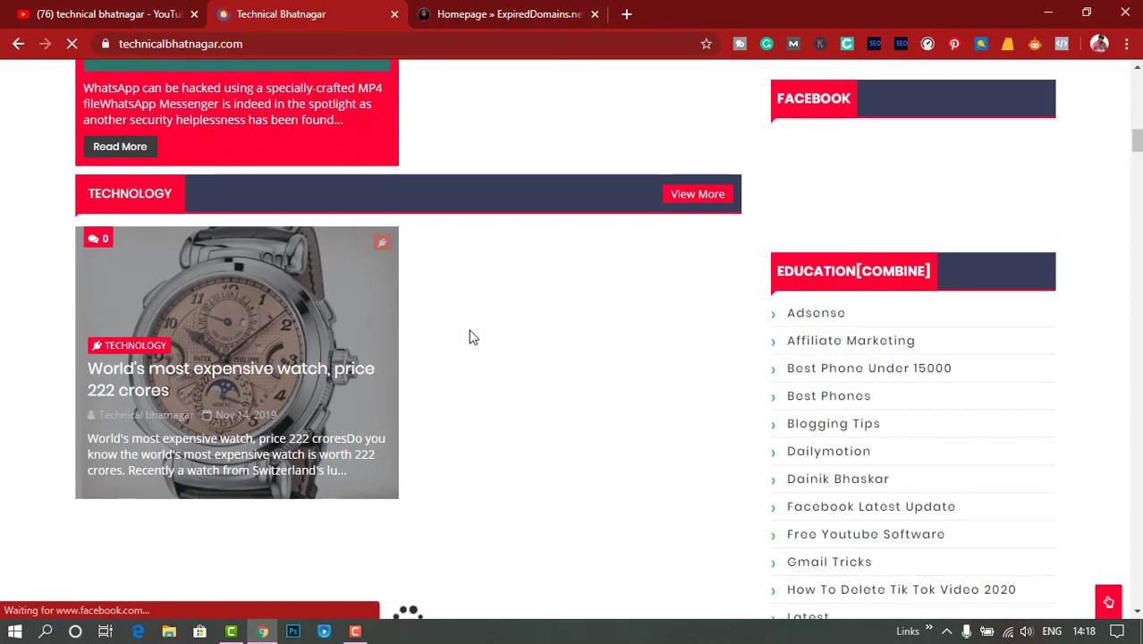
scroll(471, 338, up, 3)
scroll(471, 338, down, 2)
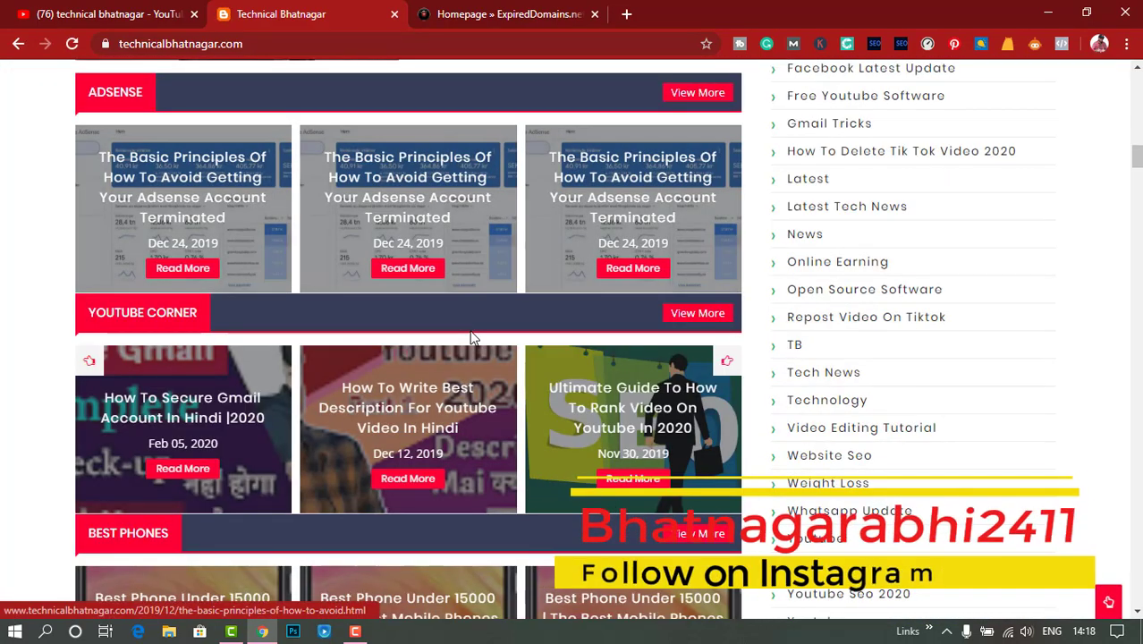
scroll(471, 338, up, 5)
scroll(472, 338, up, 12)
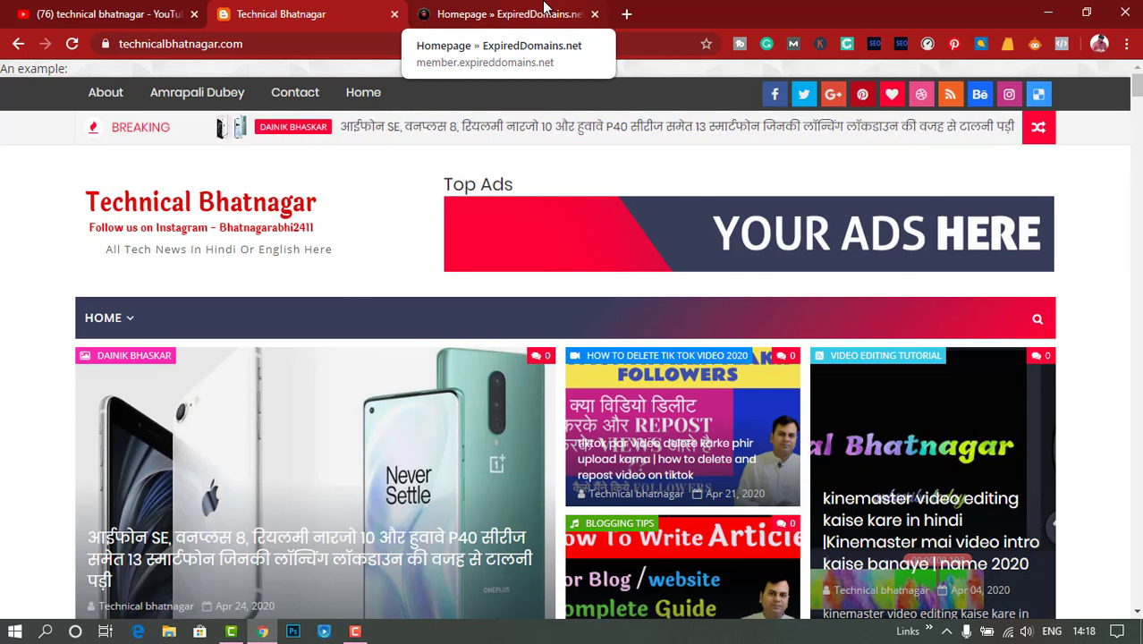
- Switch to ExpiredDomains.net, search for domains containing "hindinews" and review the listed results
click(544, 7)
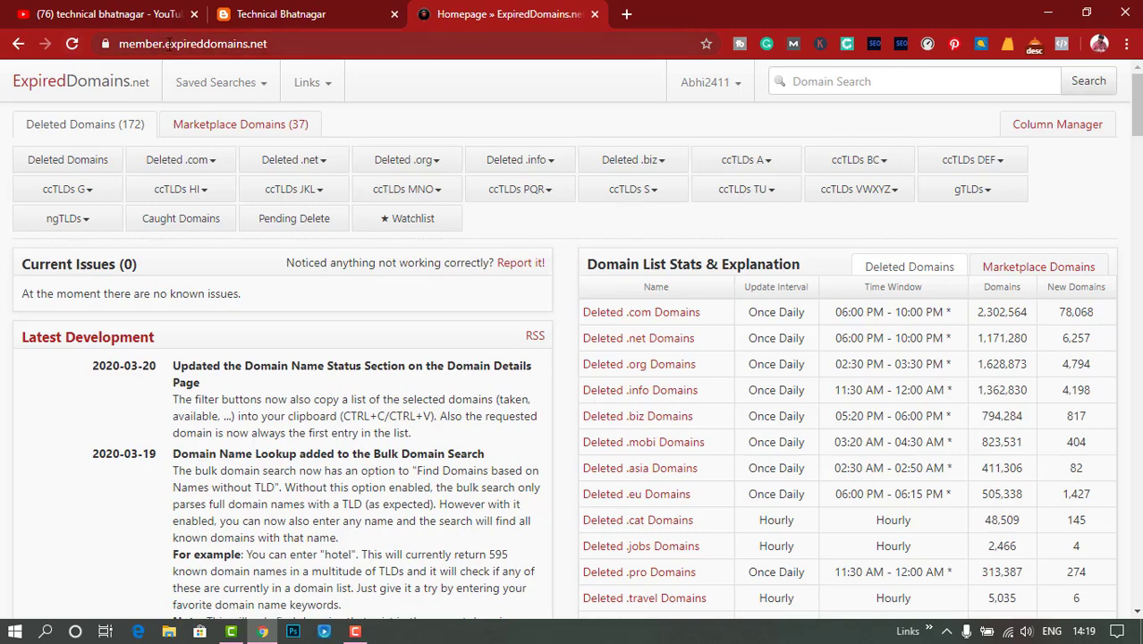
drag(166, 43, 326, 107)
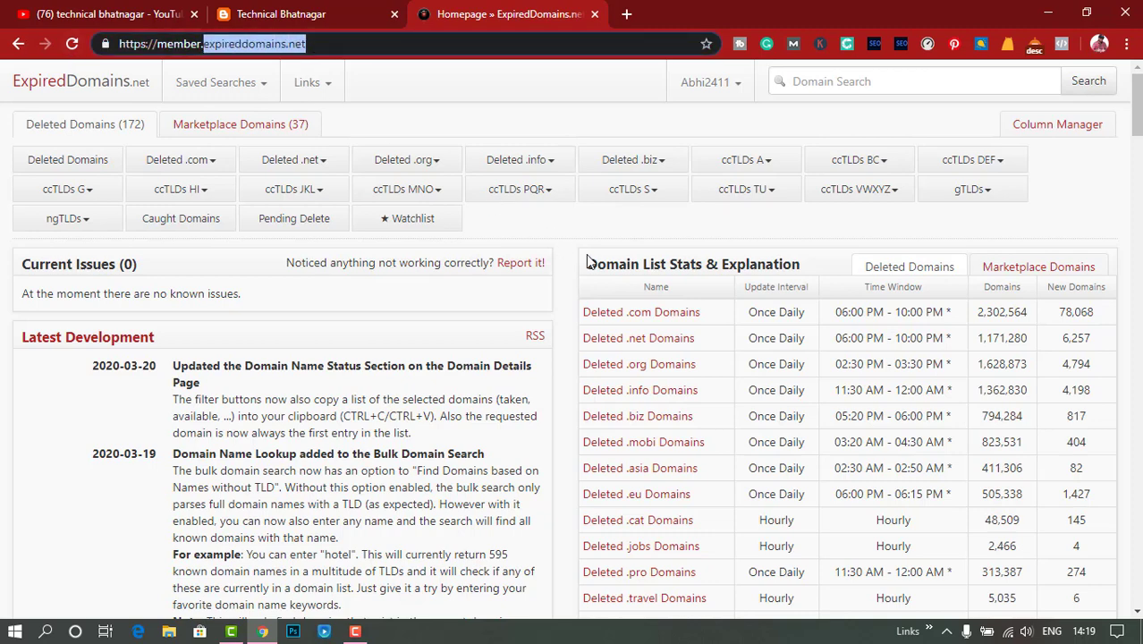
click(892, 84)
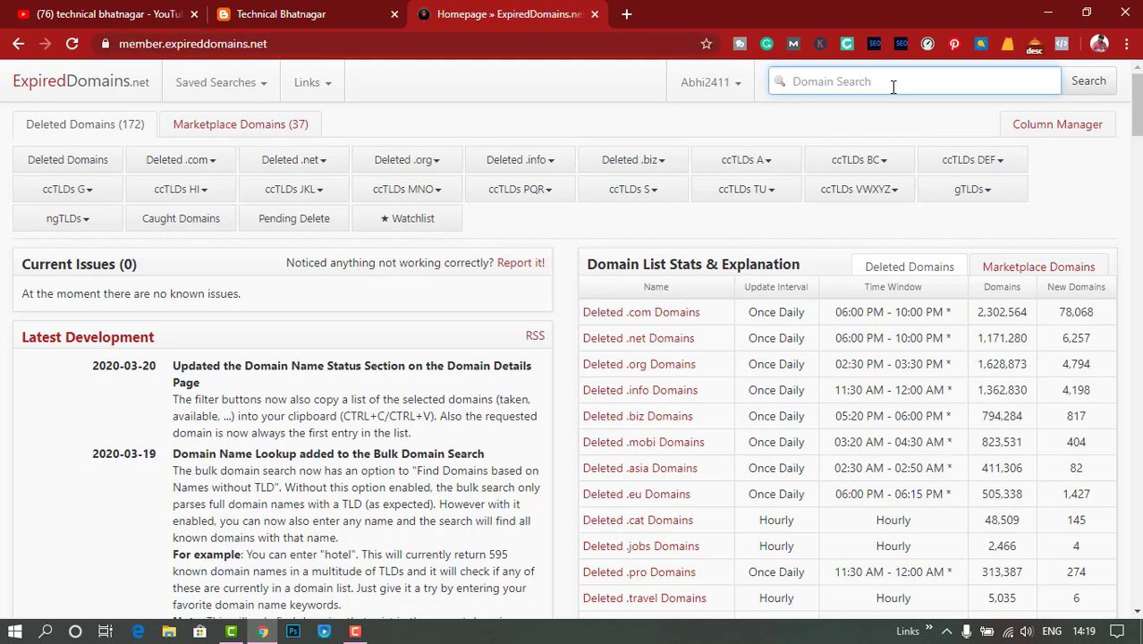
text(hindinews)
click(1089, 83)
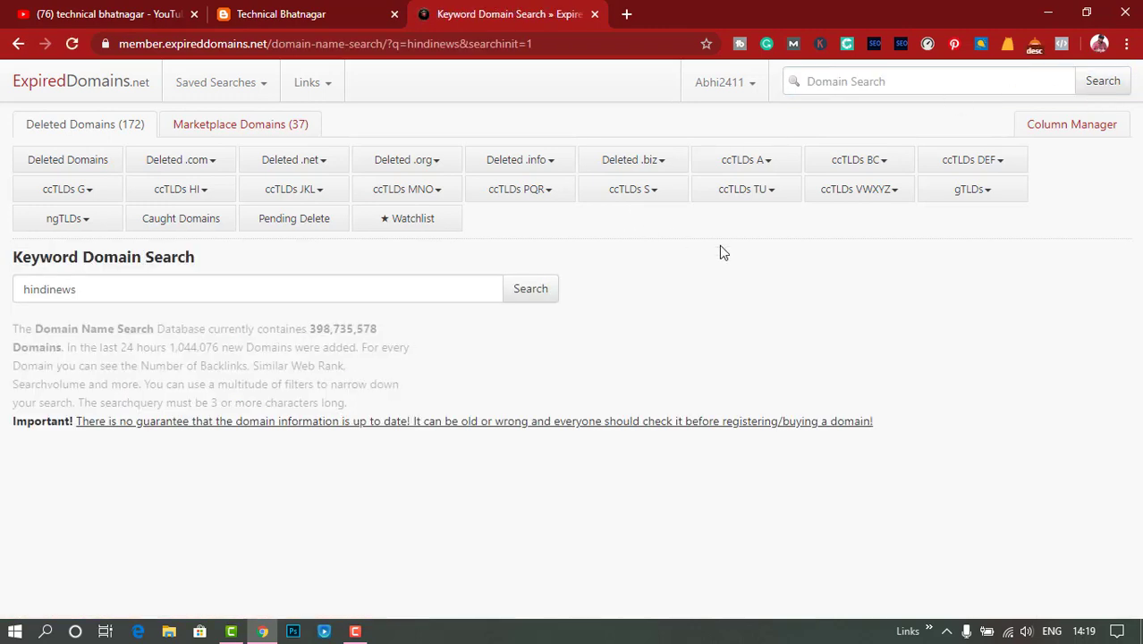
scroll(719, 245, down, 2)
scroll(720, 247, down, 2)
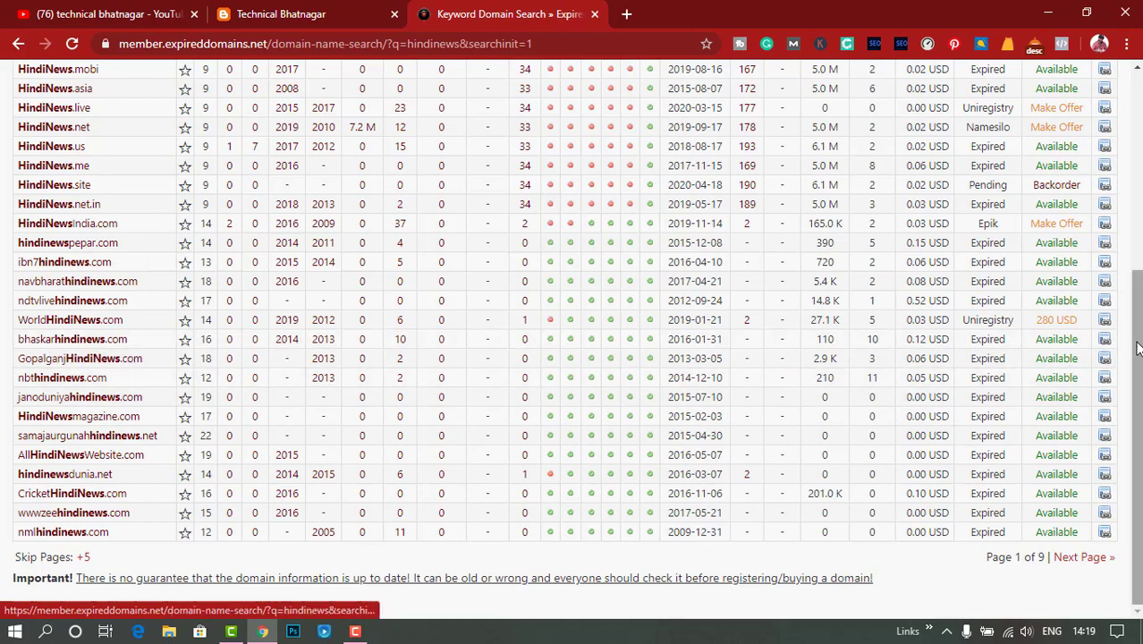
scroll(752, 339, up, 4)
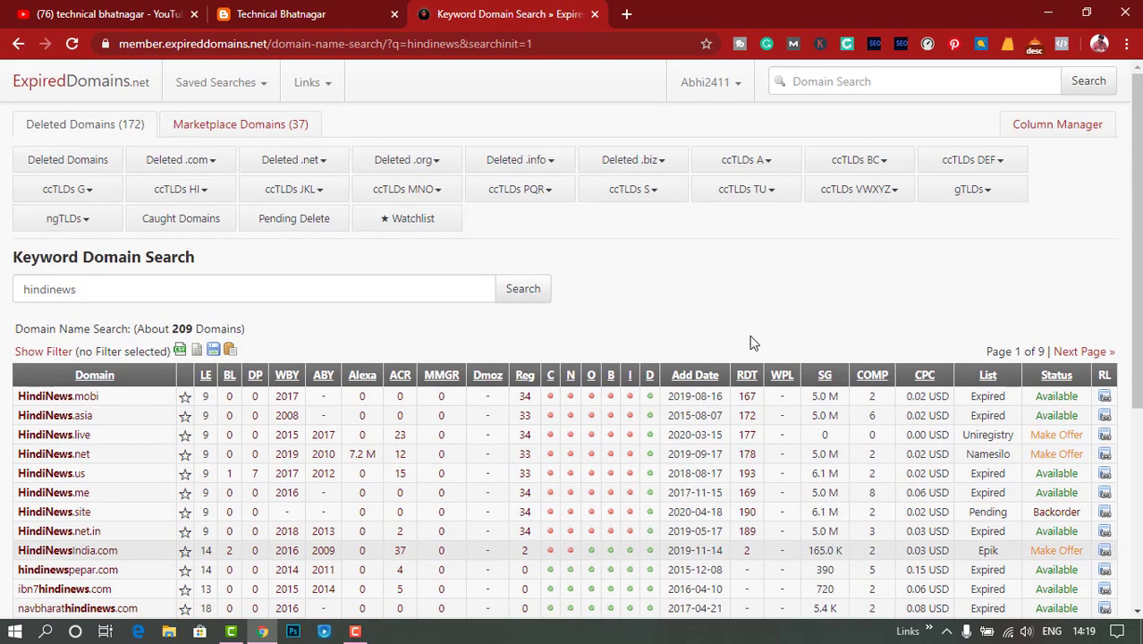
scroll(752, 340, down, 1)
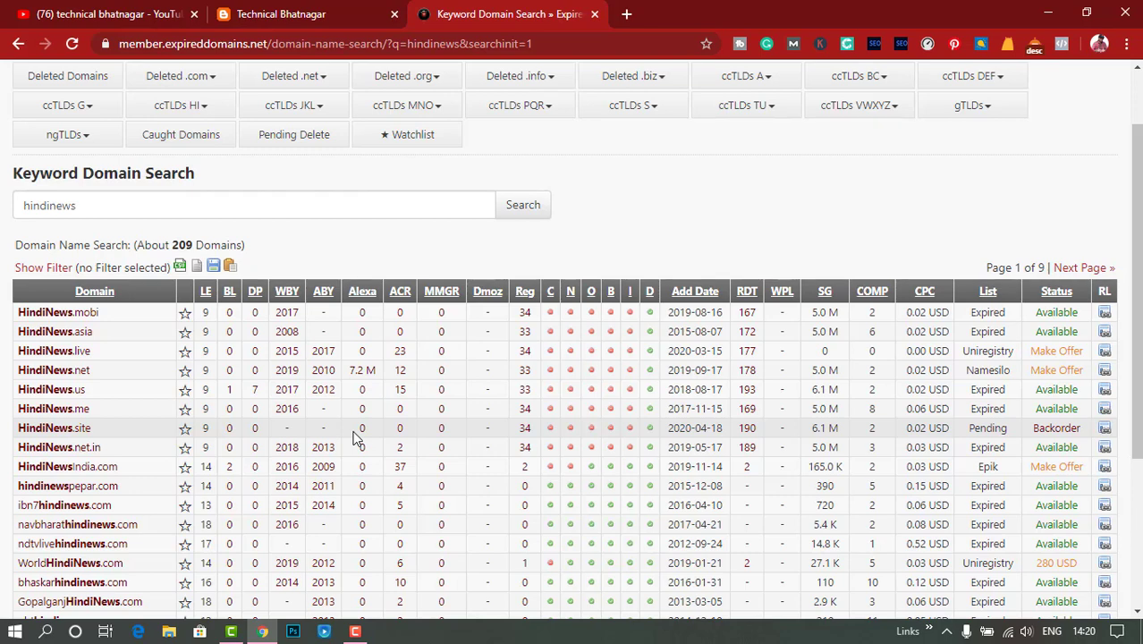
- Go to Blogger and start creating a new blog
click(565, 47)
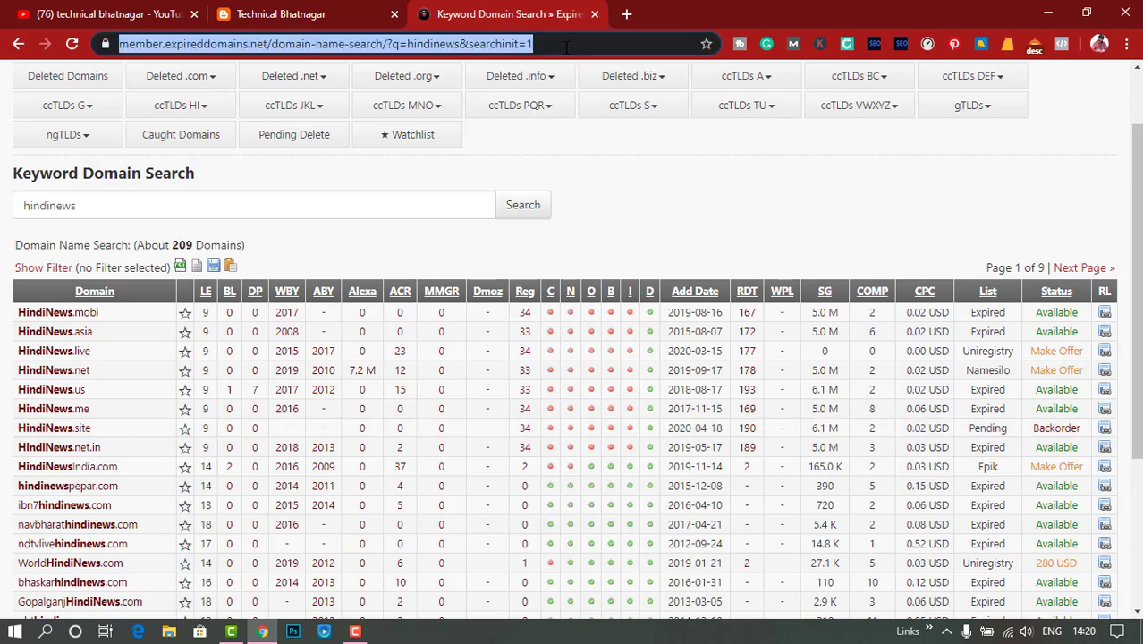
text(blogger)
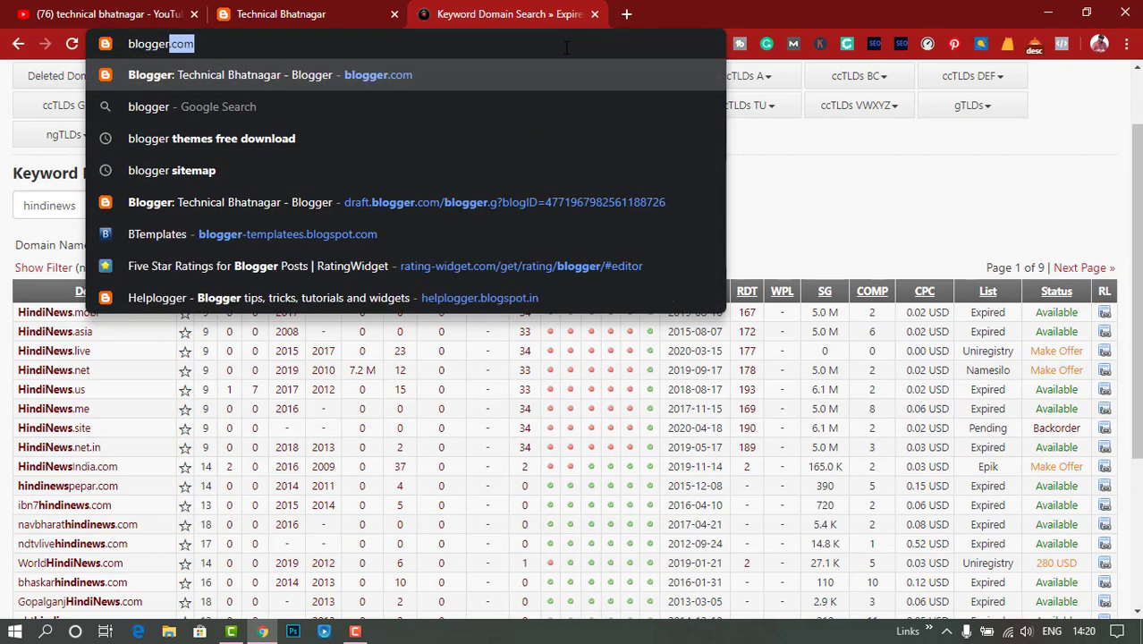
key(Return)
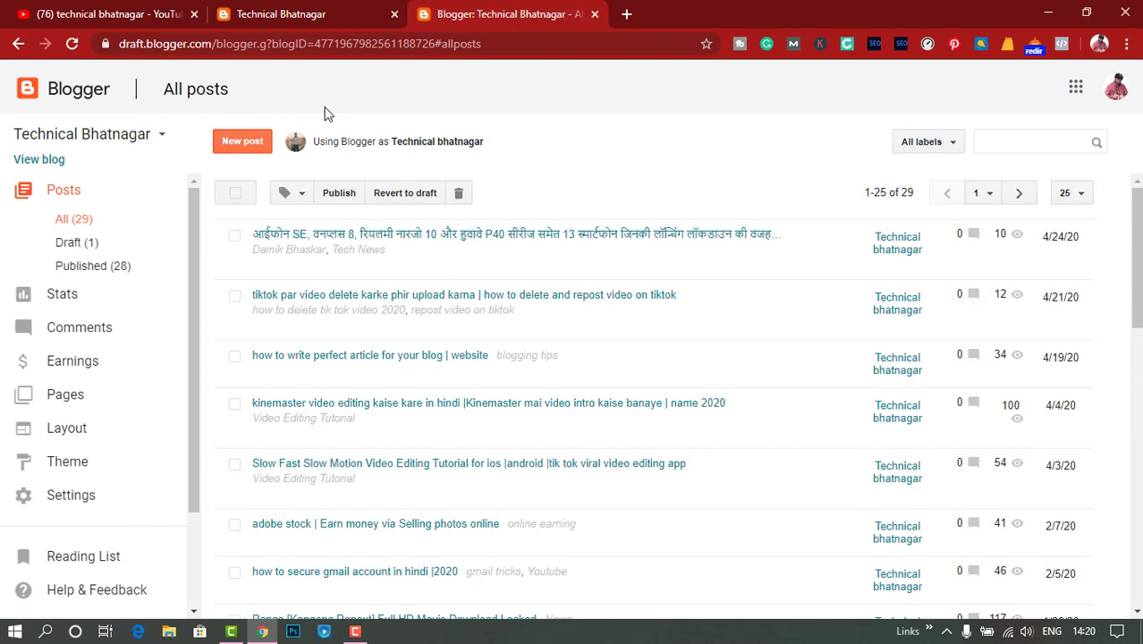
click(162, 136)
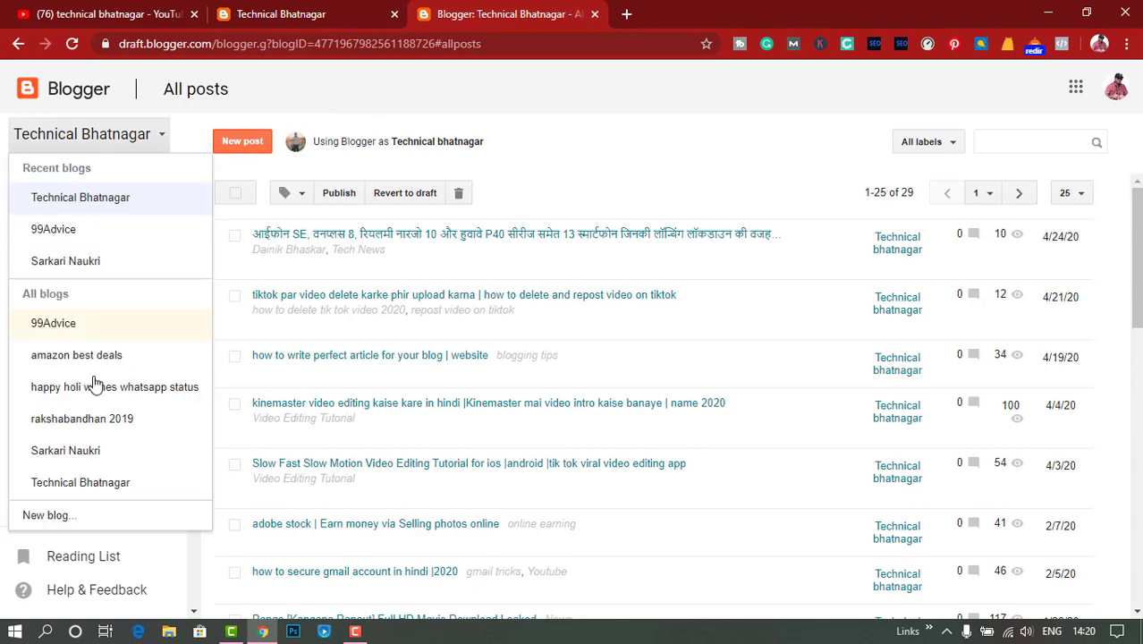
click(53, 516)
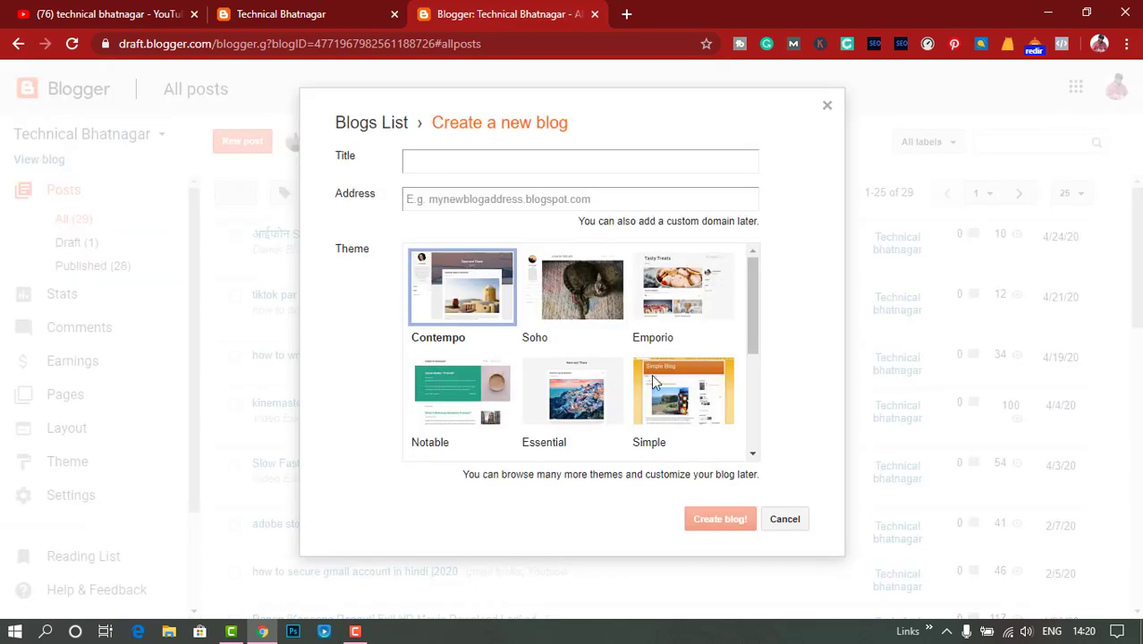
- Enter "hindi news" as the new blog's title and copy the title text
click(657, 162)
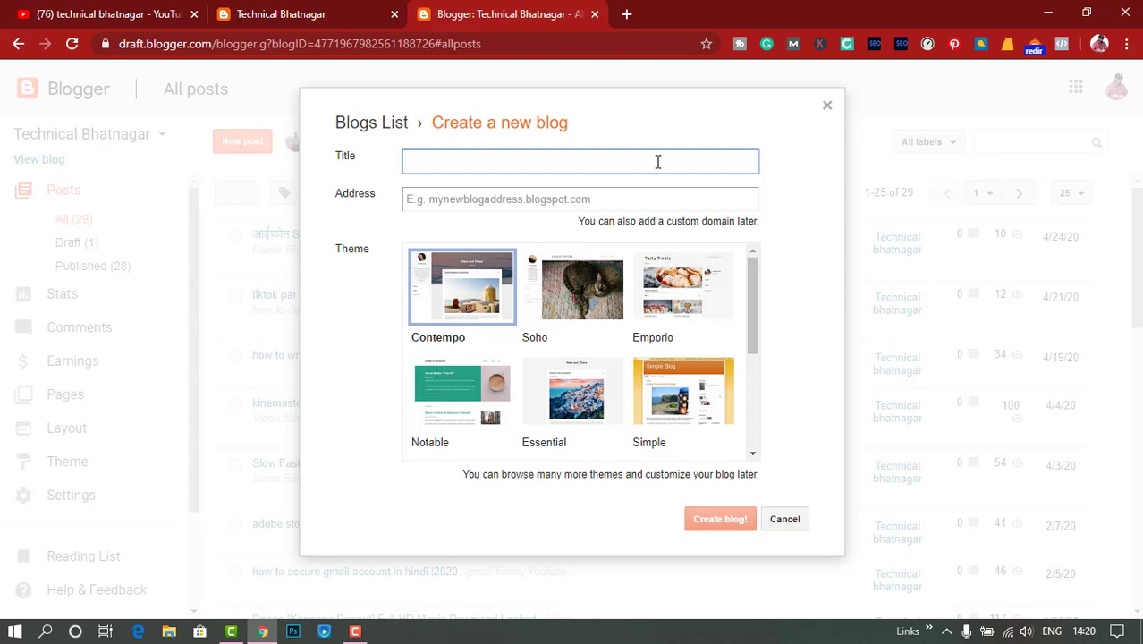
text(hindi news)
key(ctrl+a)
key(ctrl+c)
- Paste the title as the blog address and correct it to hindinews.blogspot.com without the space
click(562, 208)
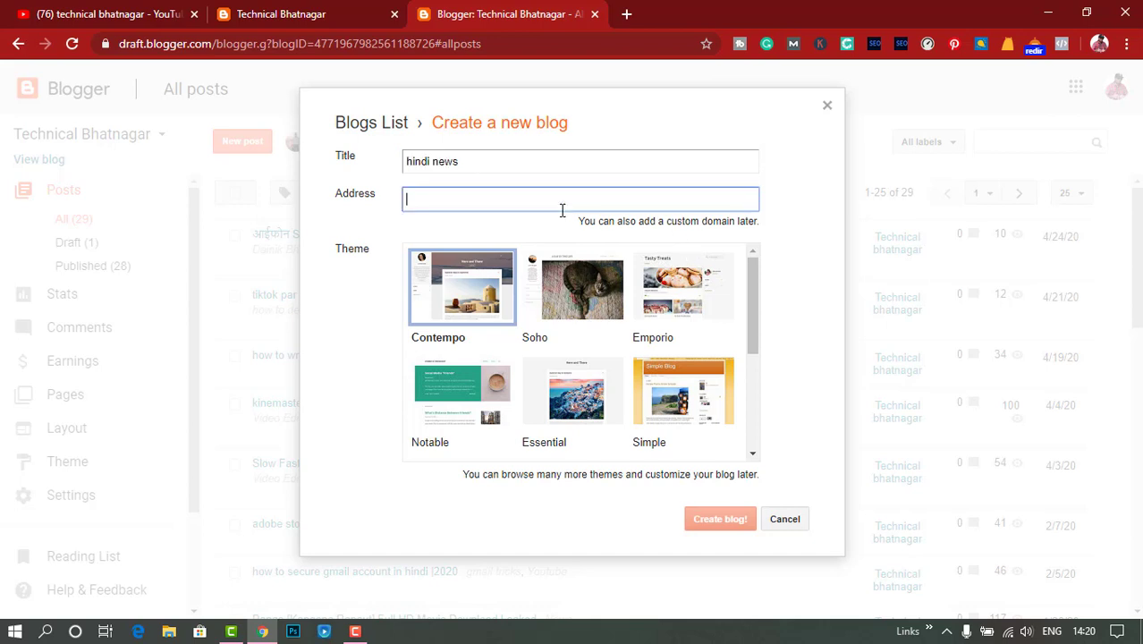
key(ctrl+v)
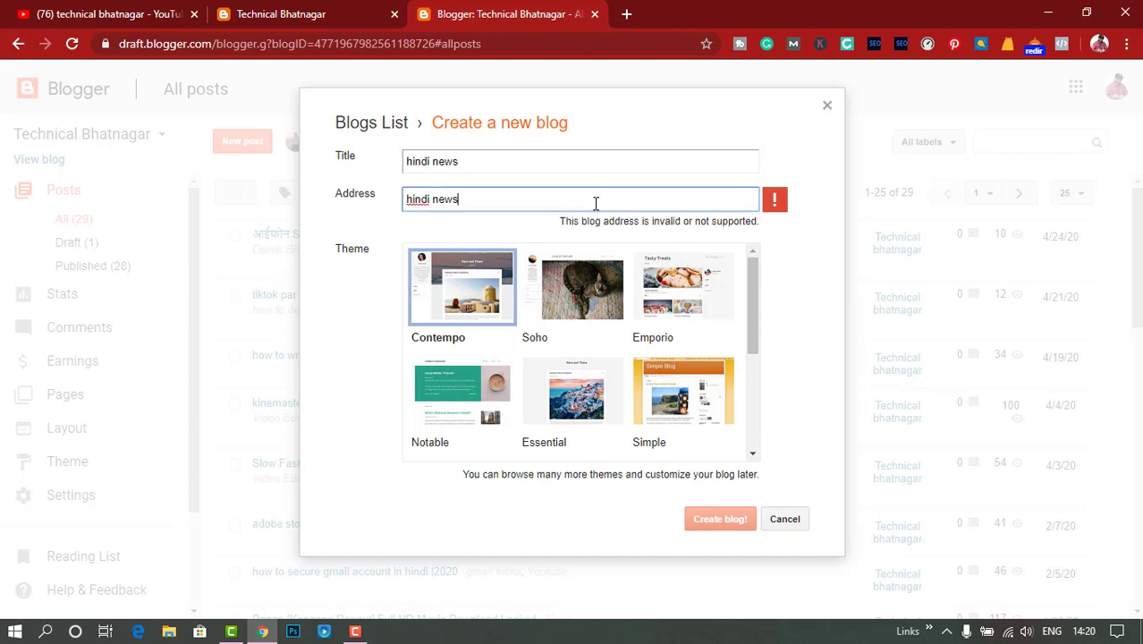
key(BackSpace)
key(BackSpace)
key(BackSpace)
key(BackSpace)
text(news)
key(BackSpace)
key(Return)
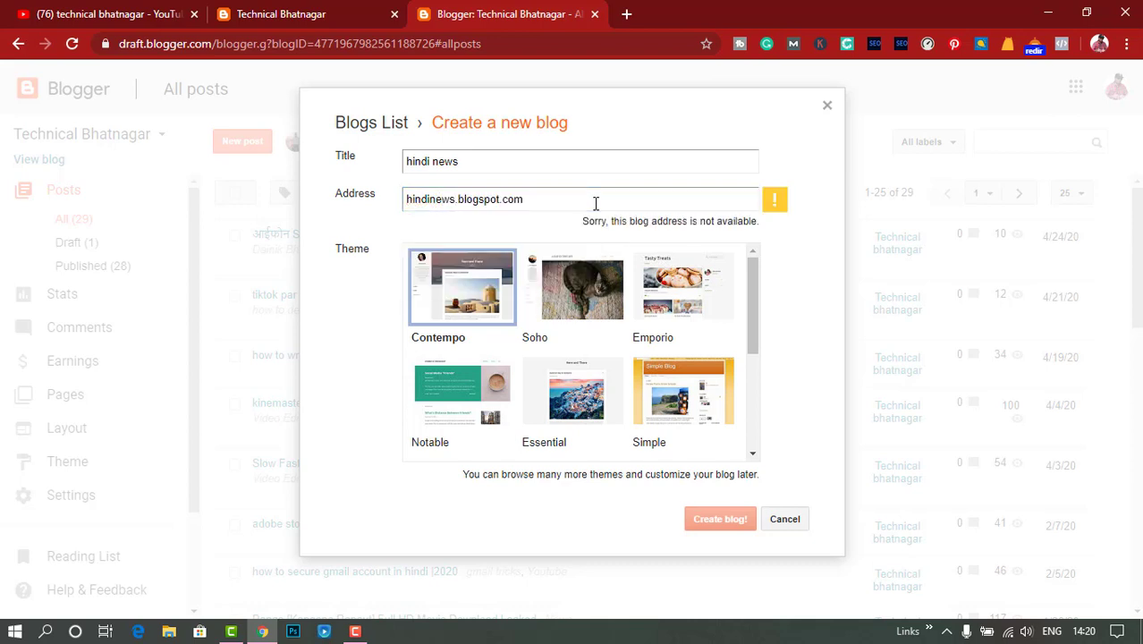
- Try hindinews2020.blogspot.com as the blog address and remove the added 2020
click(457, 200)
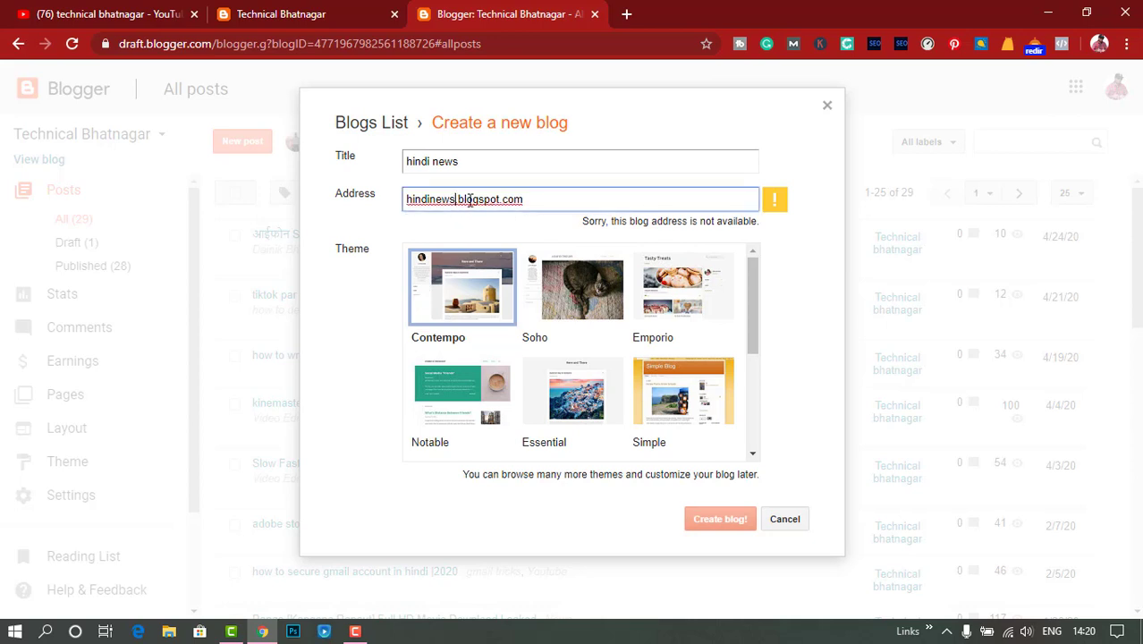
text(2020)
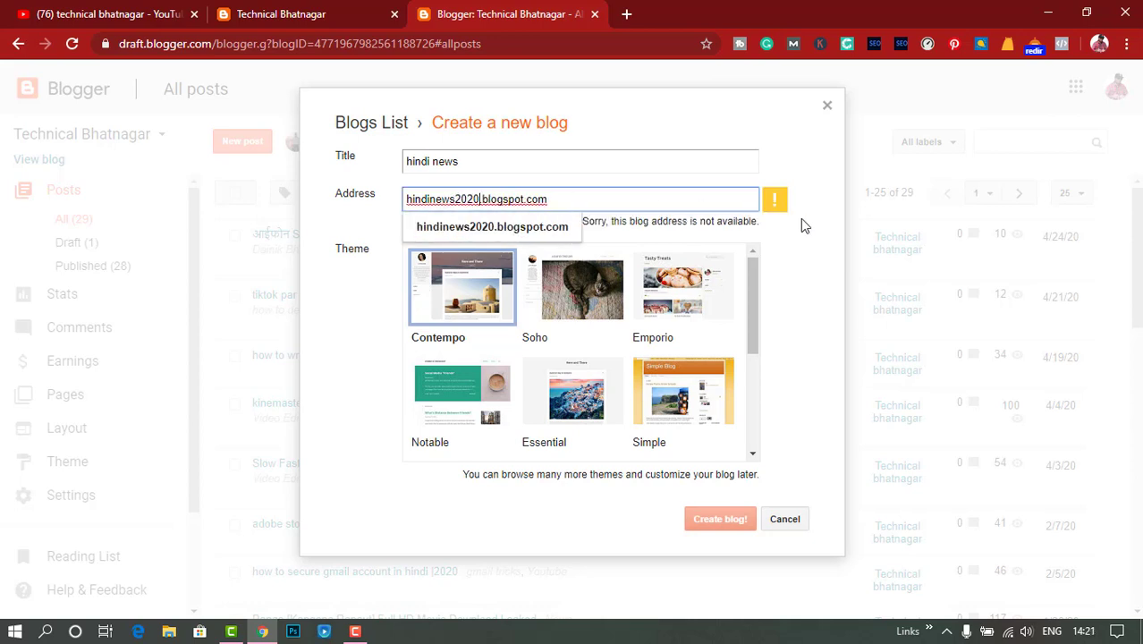
key(BackSpace)
key(BackSpace)
key(BackSpace)
key(BackSpace)
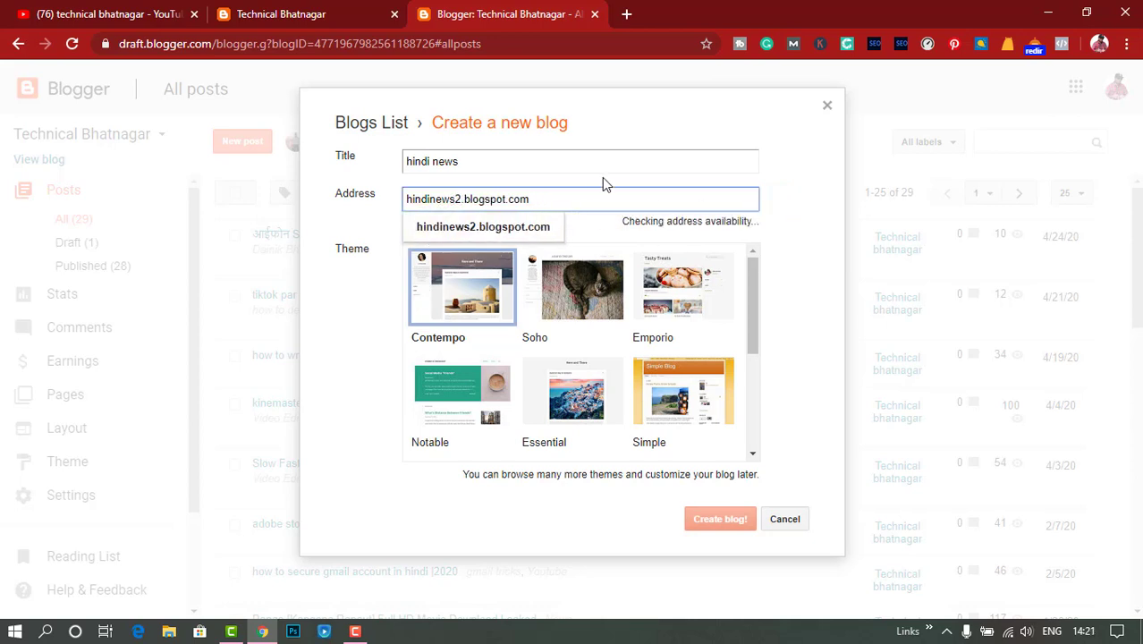
- Set the new blog's address to hindinewsind2020.blogspot.com
text(ind)
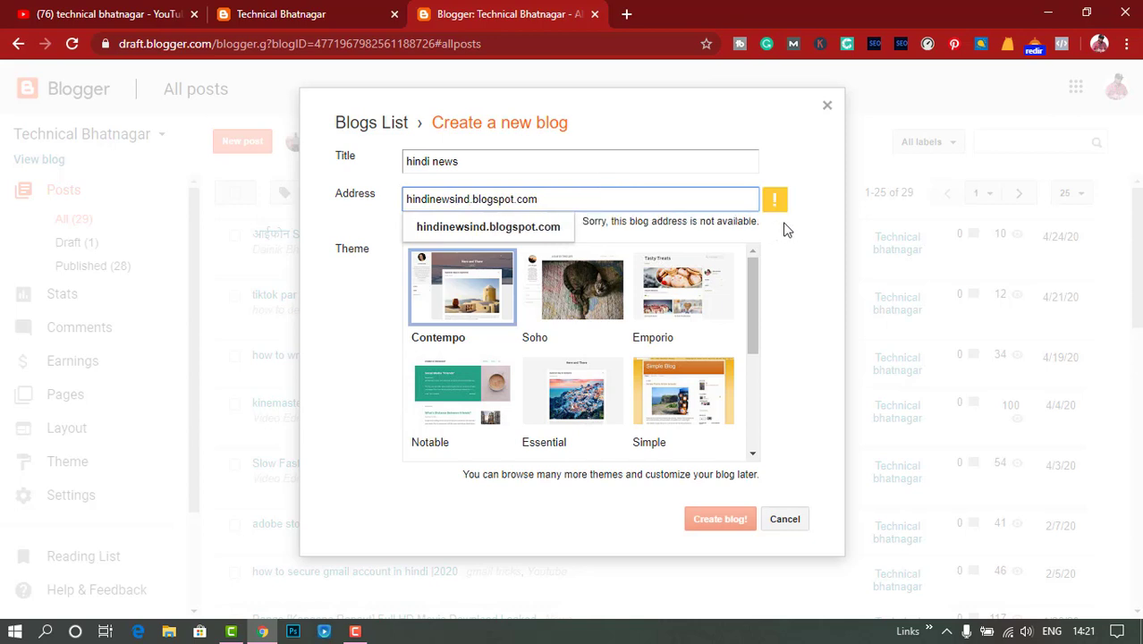
text(2020)
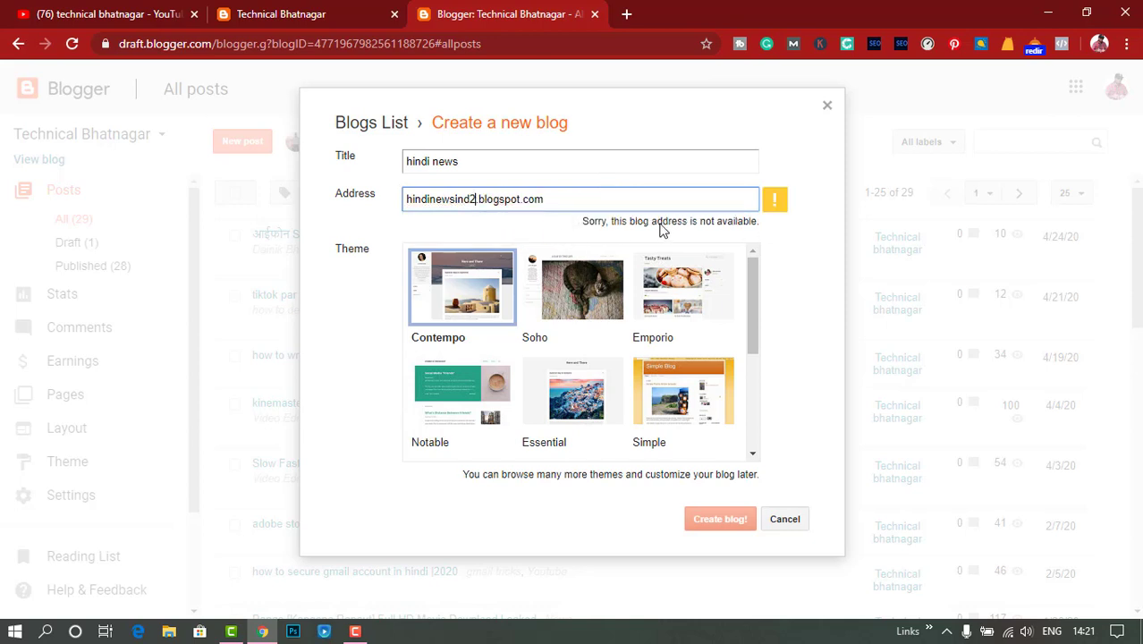
click(780, 260)
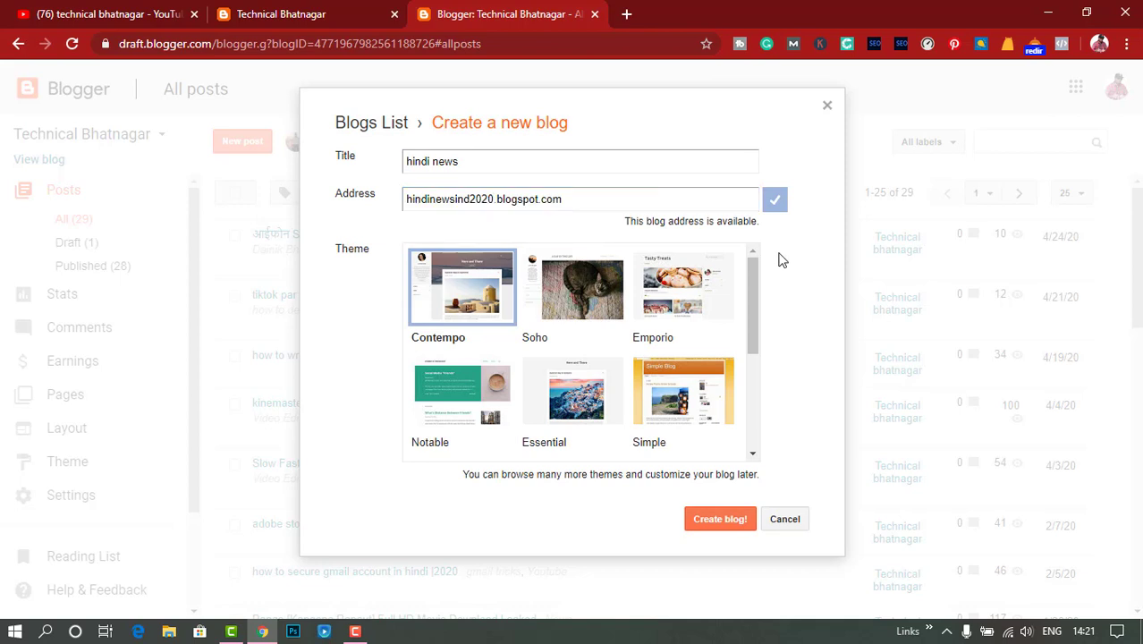
- Choose the Emporio theme for the new blog and create it
scroll(597, 324, down, 3)
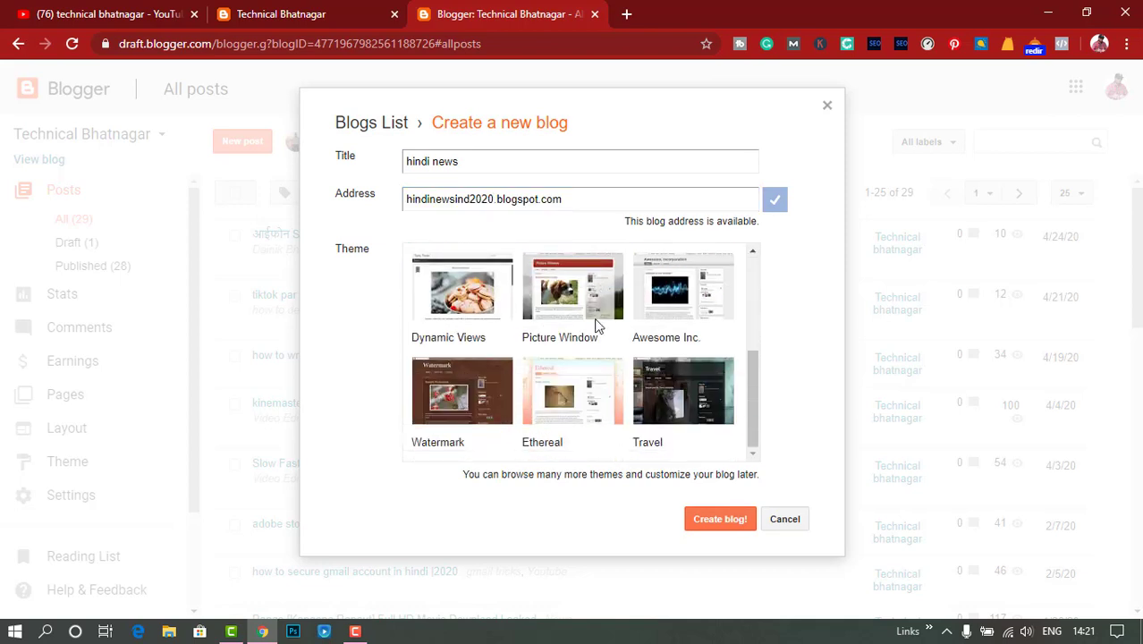
scroll(597, 317, up, 3)
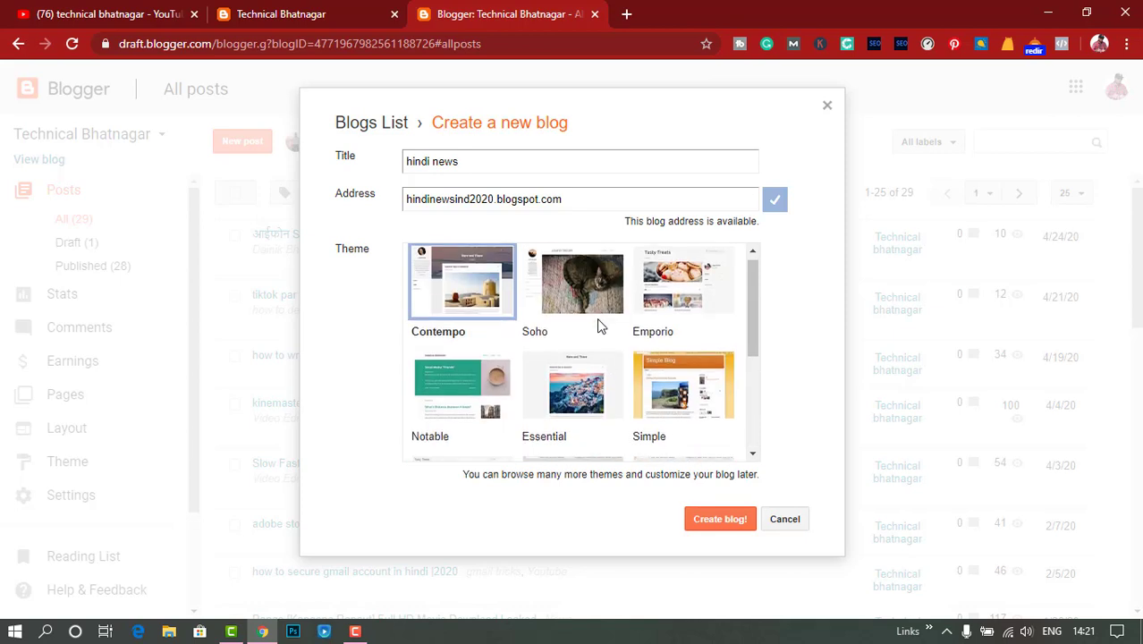
click(682, 317)
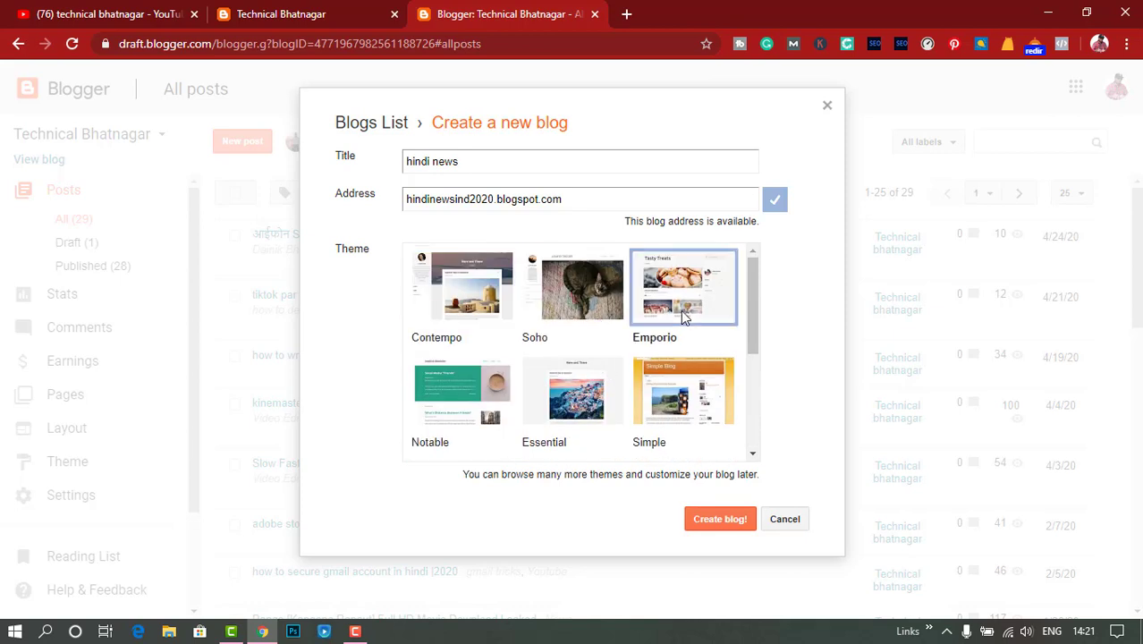
click(725, 522)
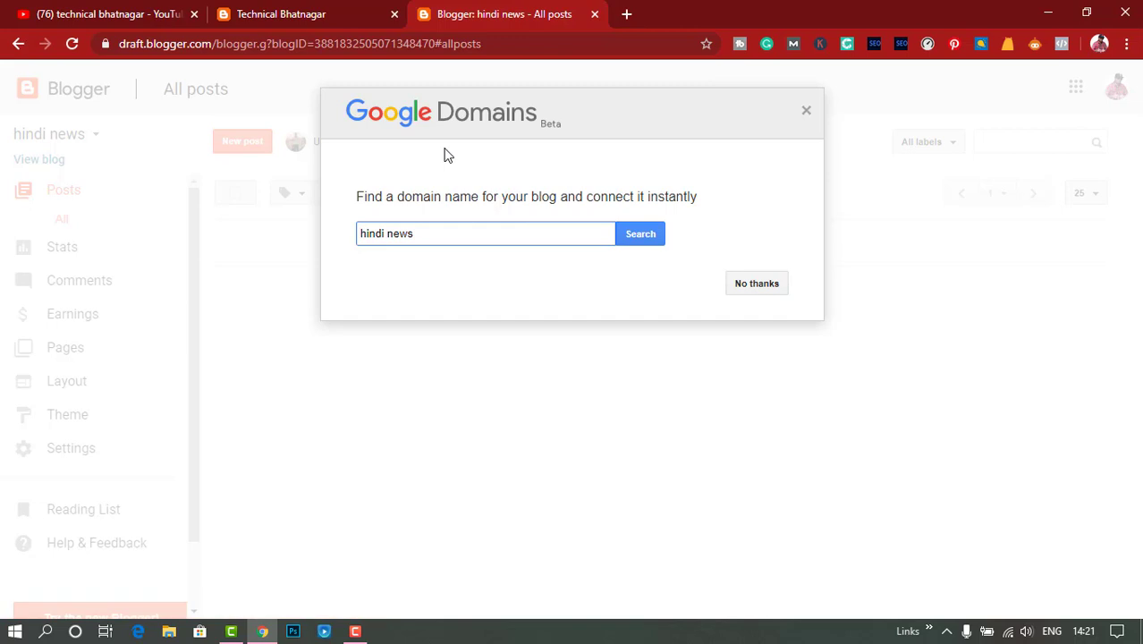
- Search Google Domains for "hindi news", review the domain offers and dismiss the purchase dialog
click(652, 242)
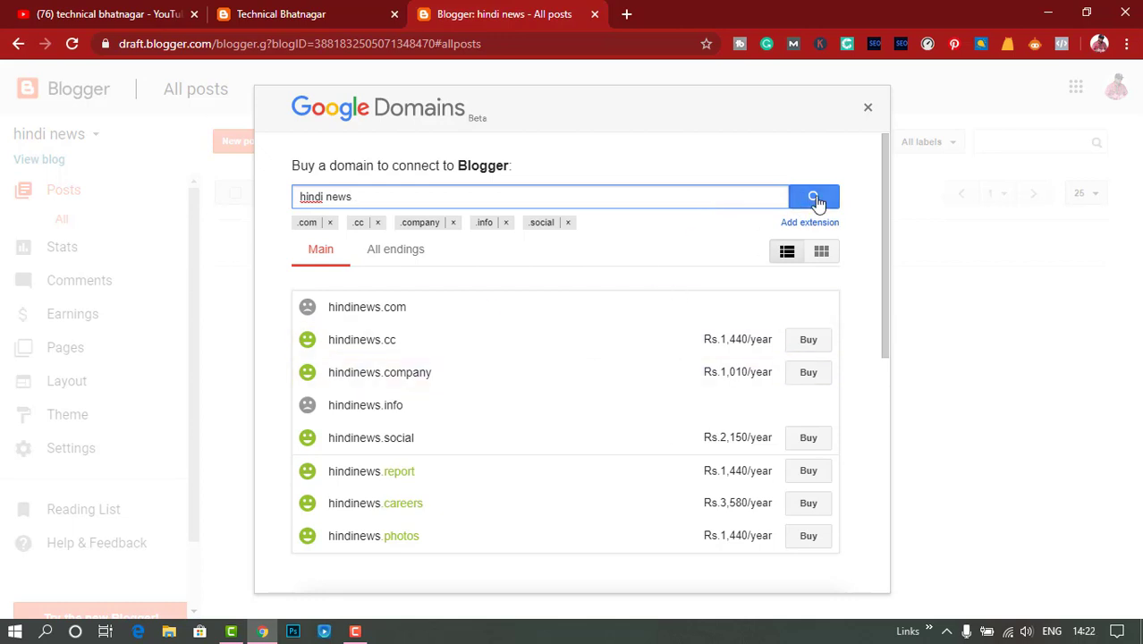
click(867, 109)
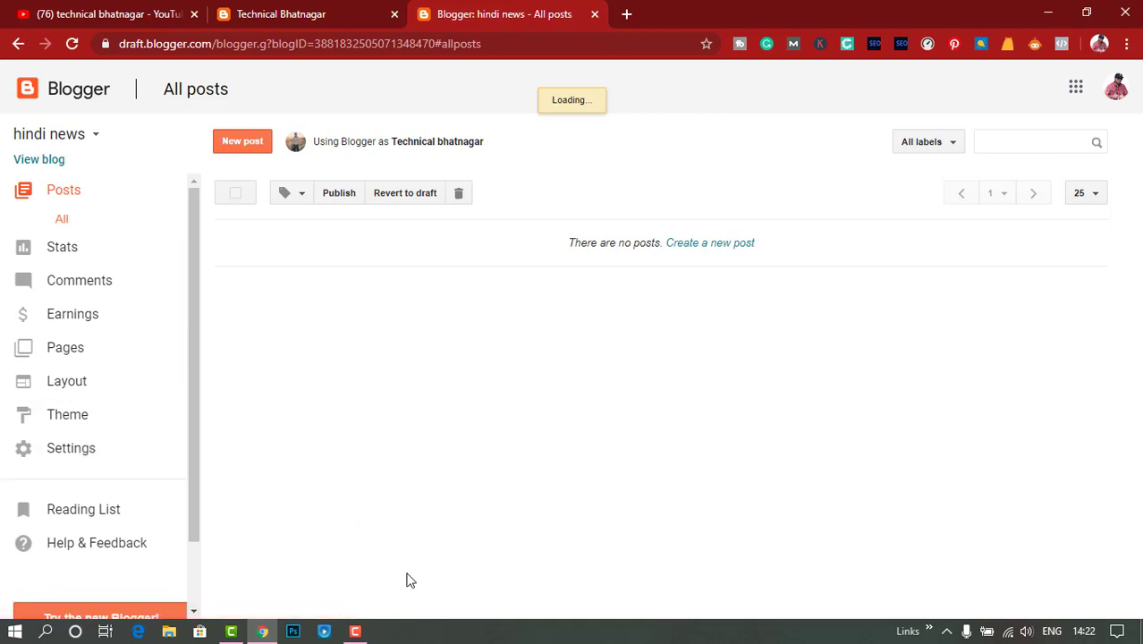
click(355, 631)
click(1063, 582)
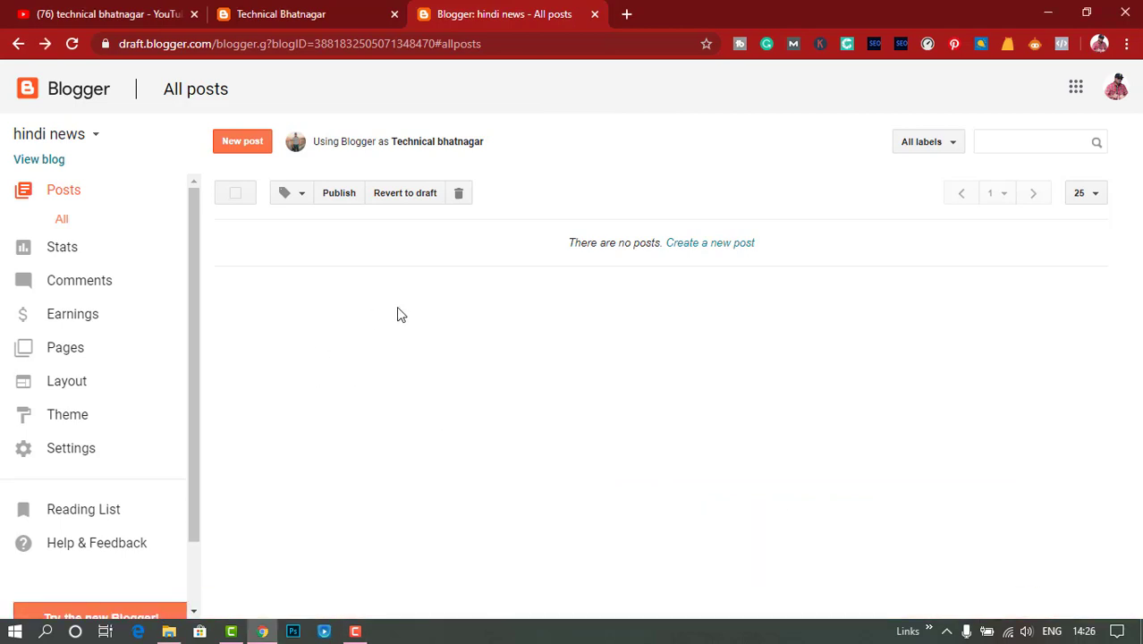
- Open the blog's basic settings and review the description, publishing, HTTPS and permissions options, leaving the description editor without changes
click(108, 447)
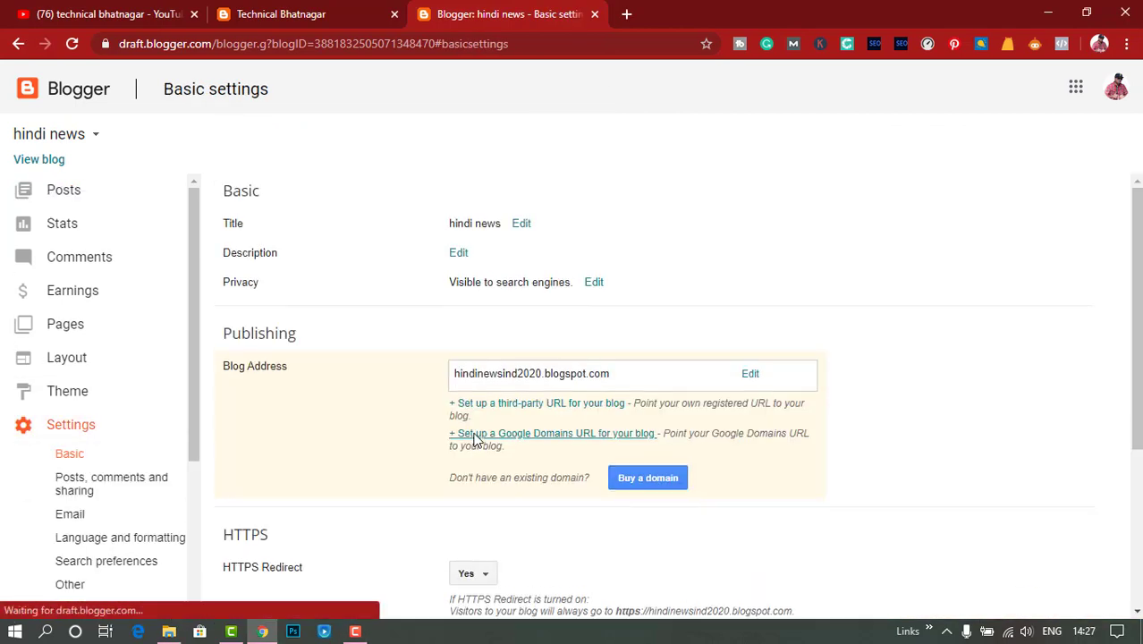
click(456, 254)
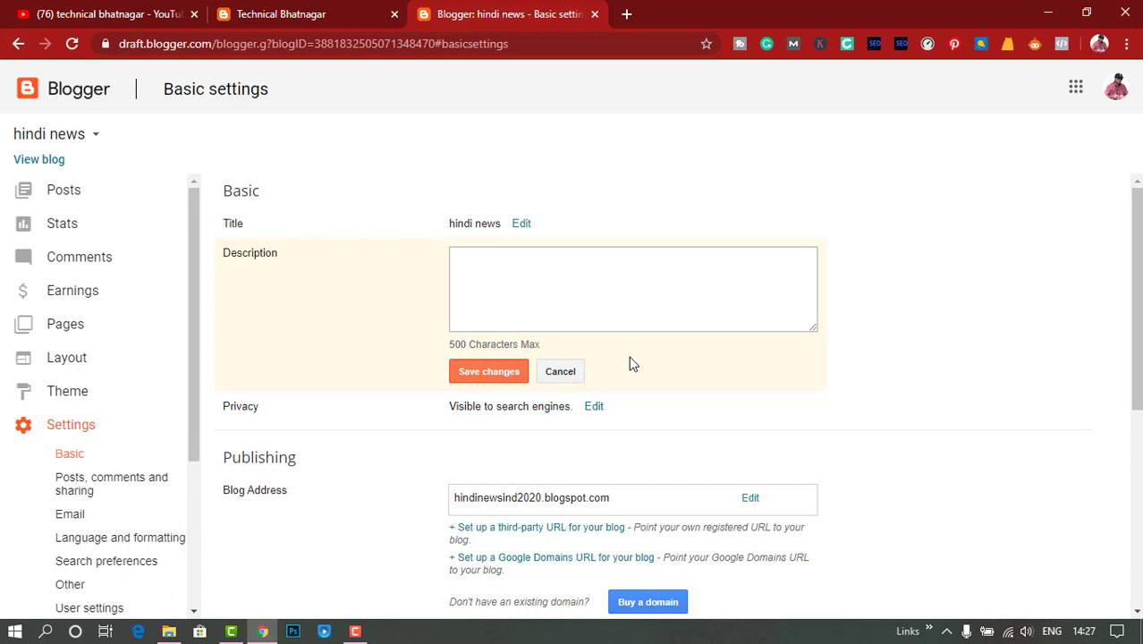
scroll(629, 363, down, 2)
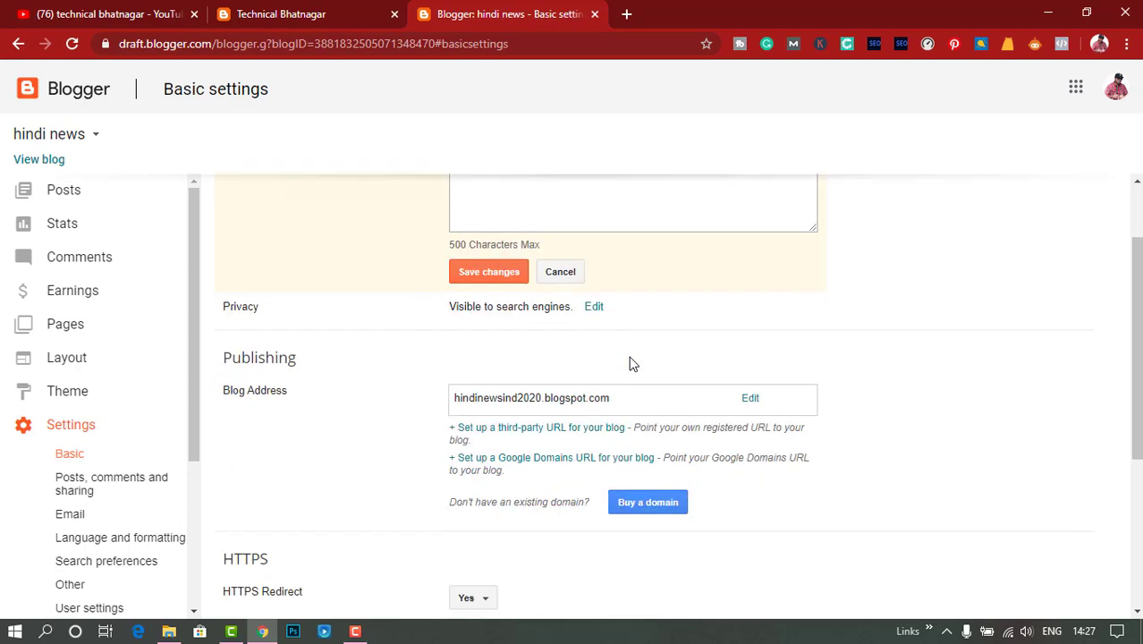
click(552, 213)
scroll(819, 291, up, 1)
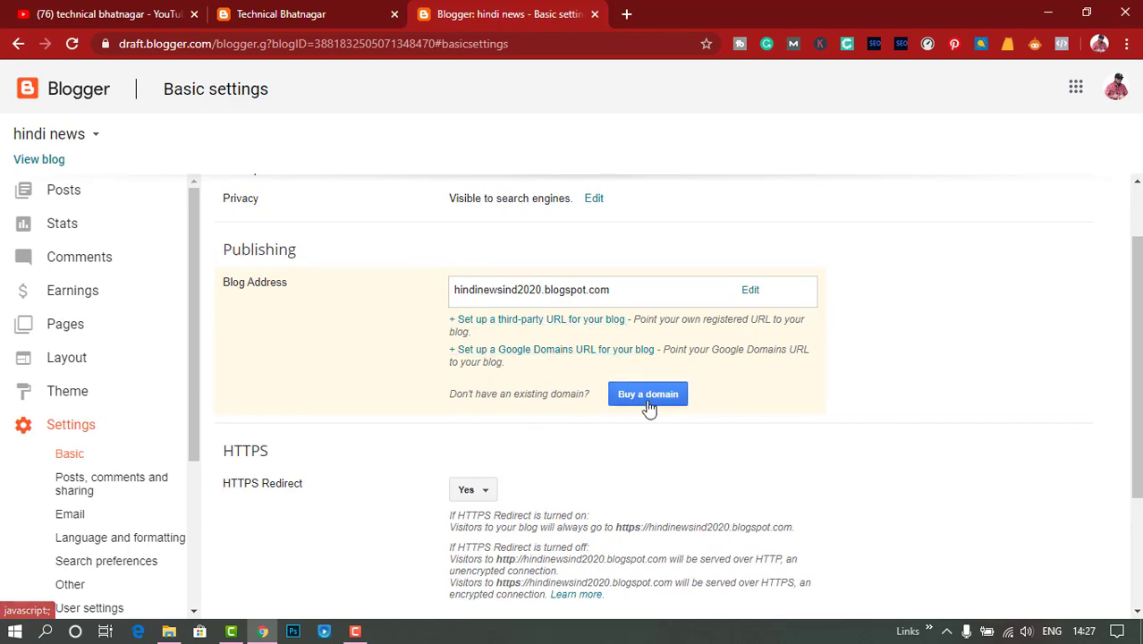
scroll(838, 443, down, 2)
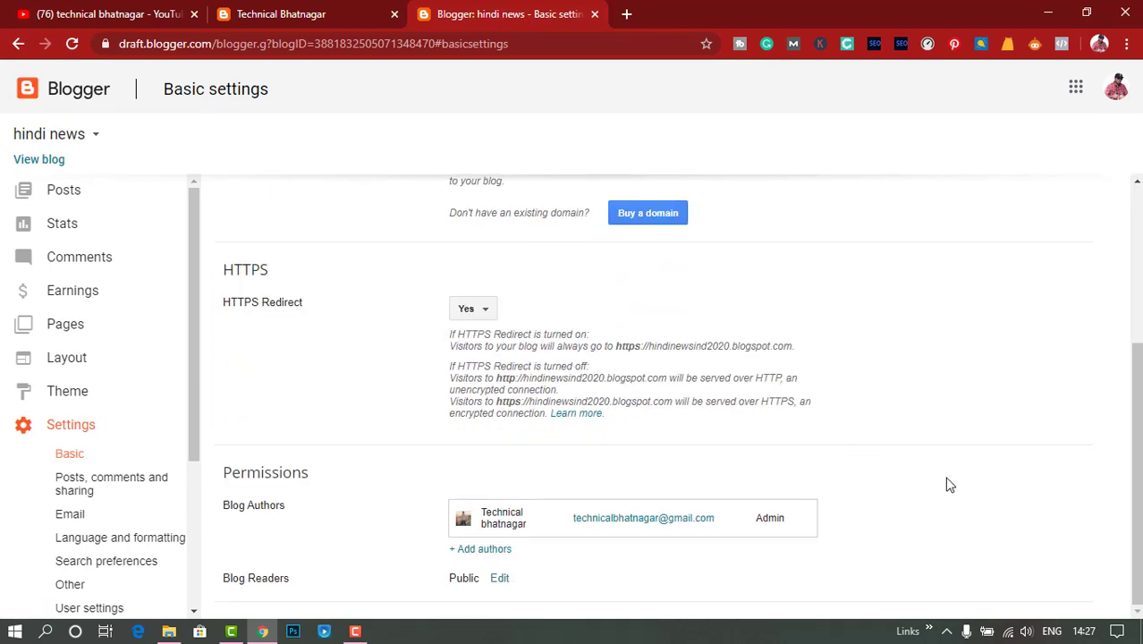
- Review the blog's posts, comments and sharing settings and its email settings
click(148, 484)
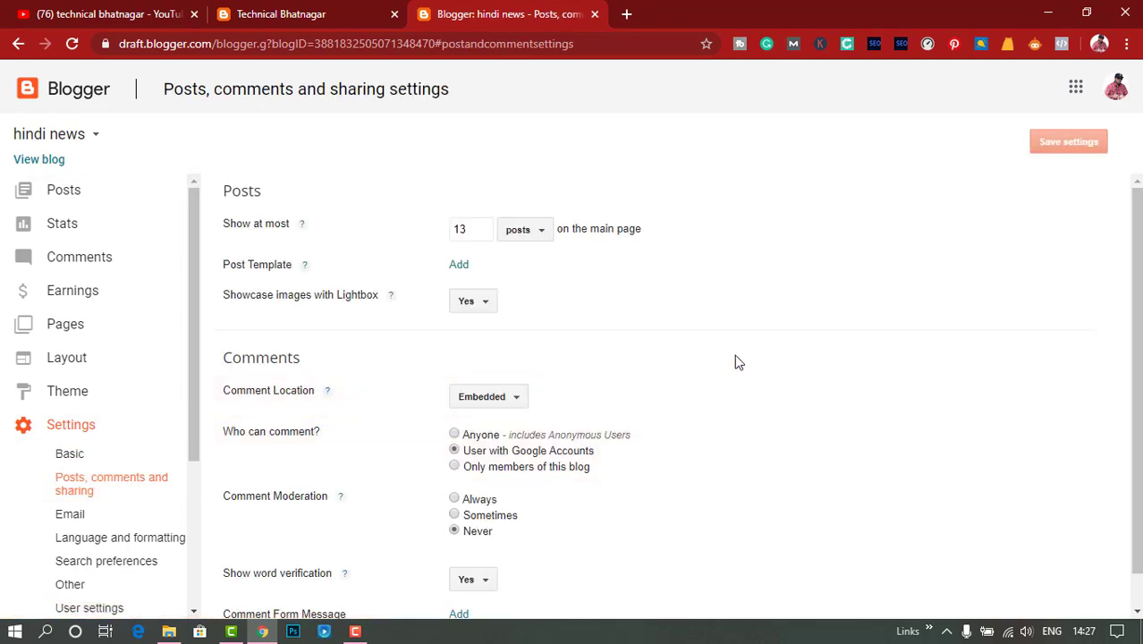
scroll(738, 361, down, 1)
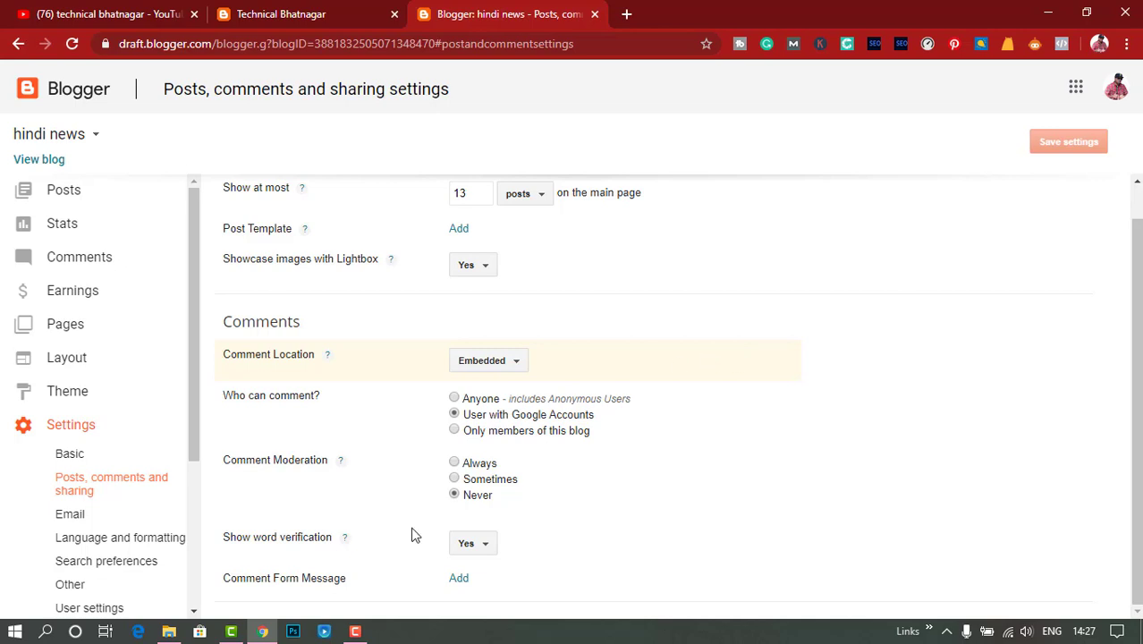
click(71, 517)
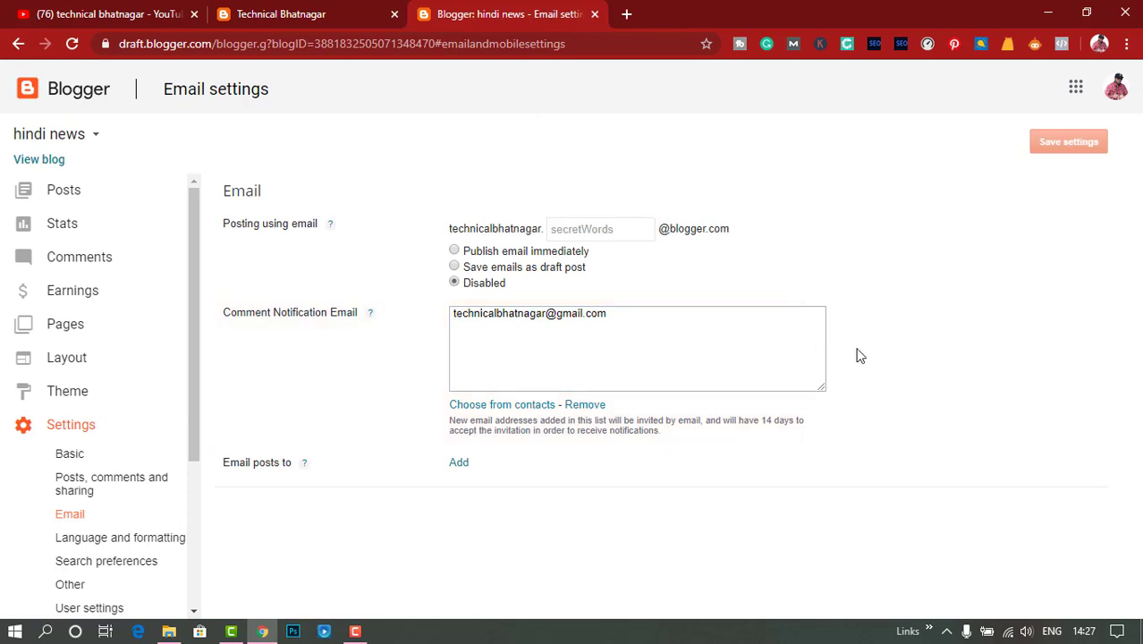
scroll(109, 523, down, 3)
scroll(115, 508, up, 3)
- Check the blog's post list and look through the themes offered on its Theme page
click(90, 195)
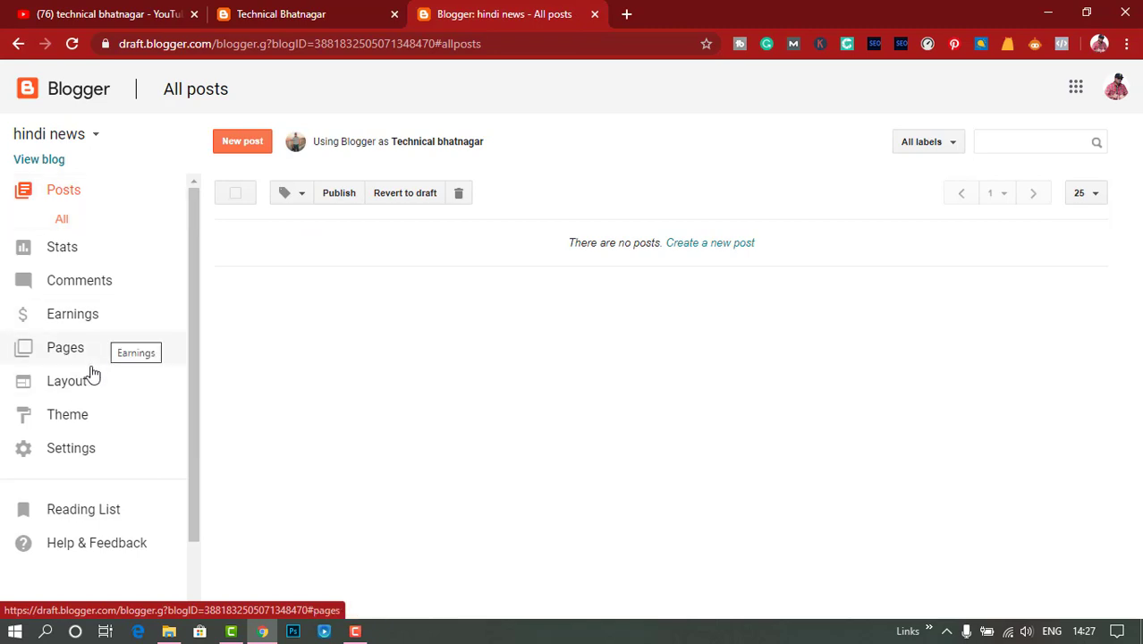
click(99, 425)
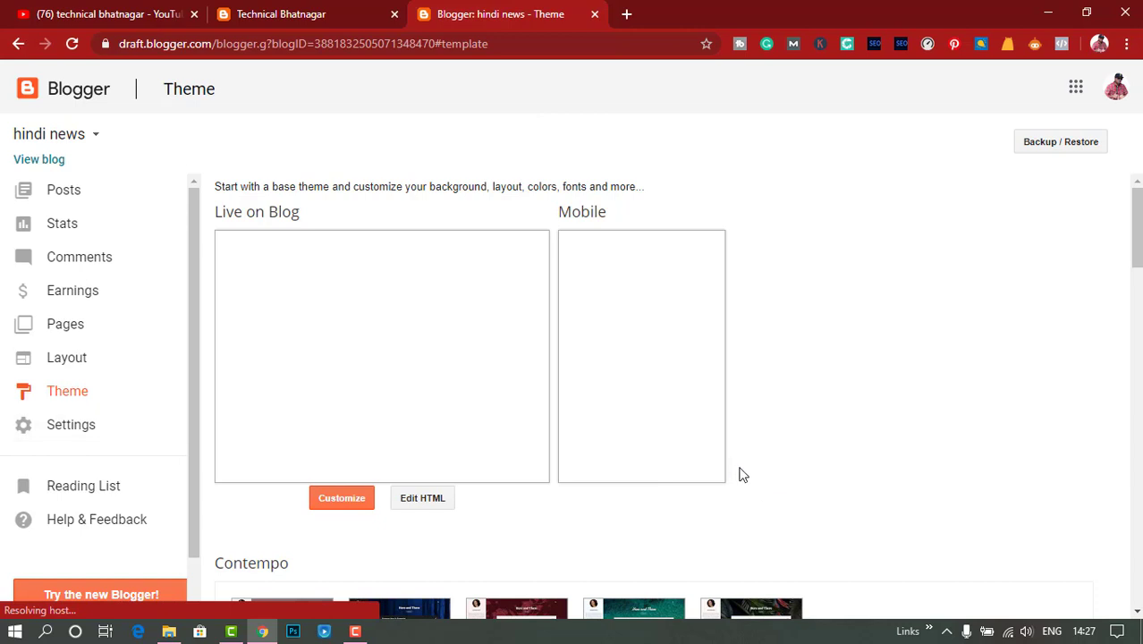
scroll(679, 472, down, 3)
scroll(748, 479, up, 3)
scroll(822, 401, down, 3)
scroll(811, 404, up, 2)
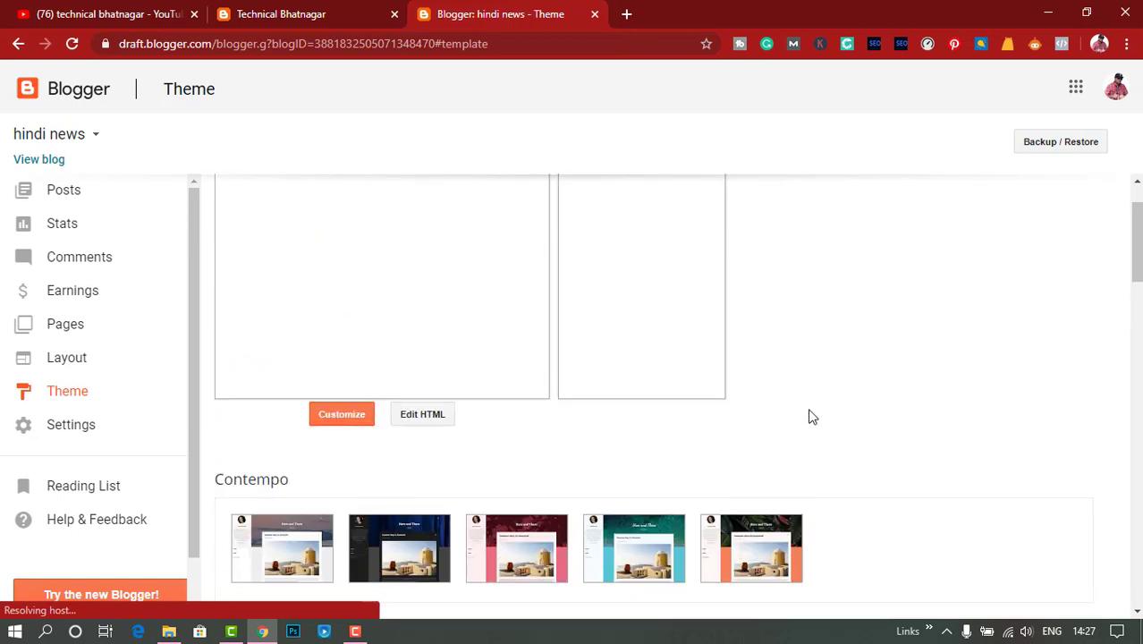
scroll(814, 415, up, 1)
- Upload Sancy.xml from the Sancy folder in Downloads as the blog's custom theme
click(1068, 146)
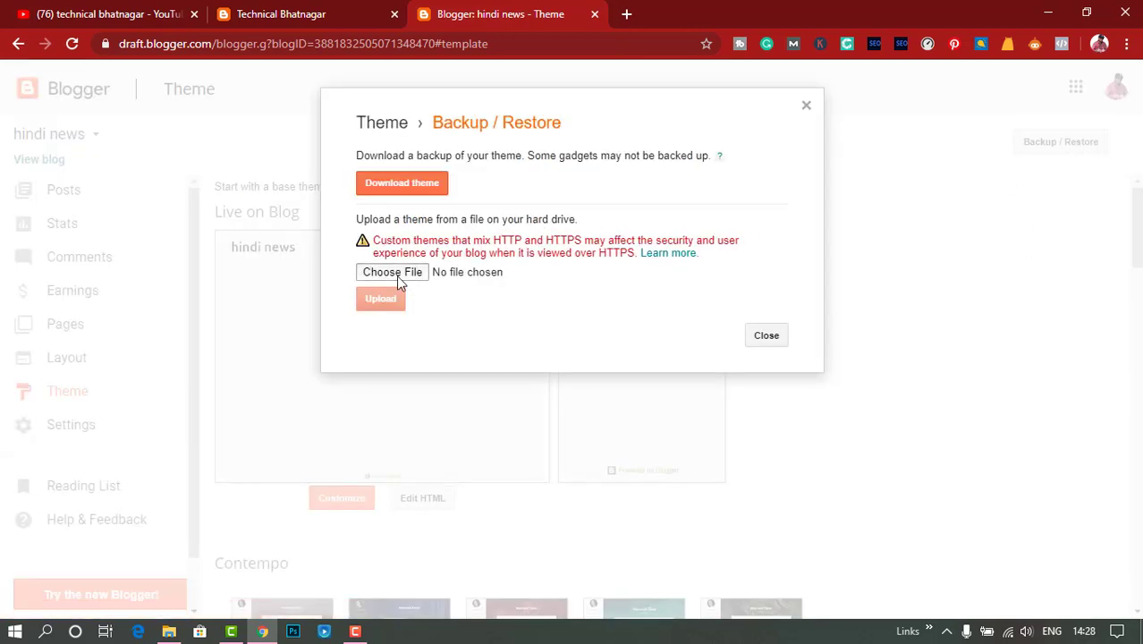
click(370, 272)
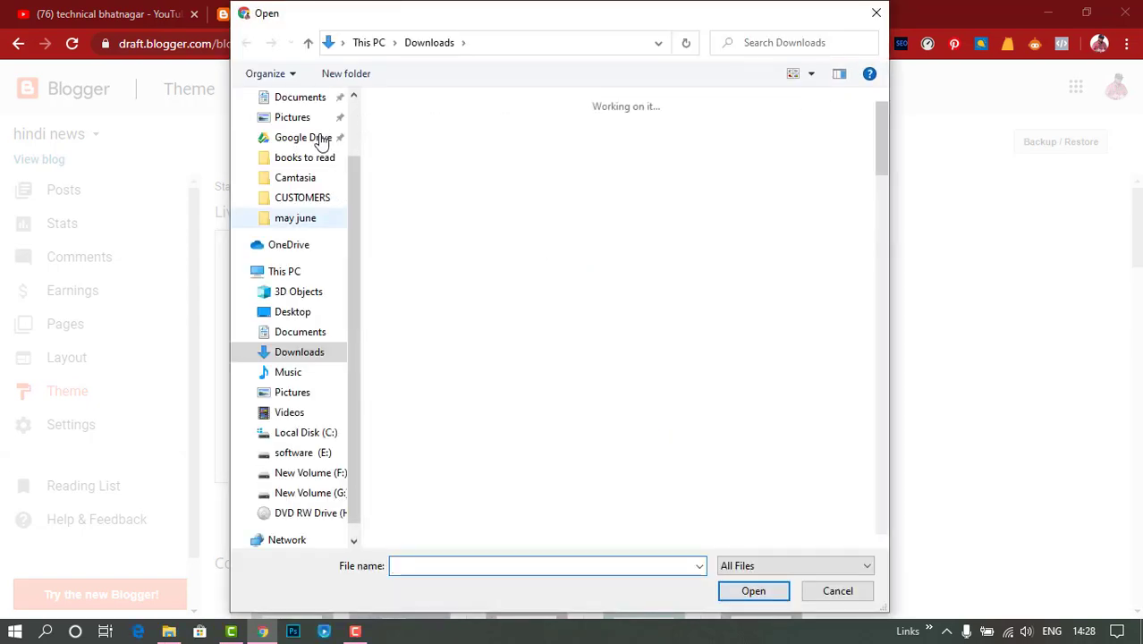
click(300, 152)
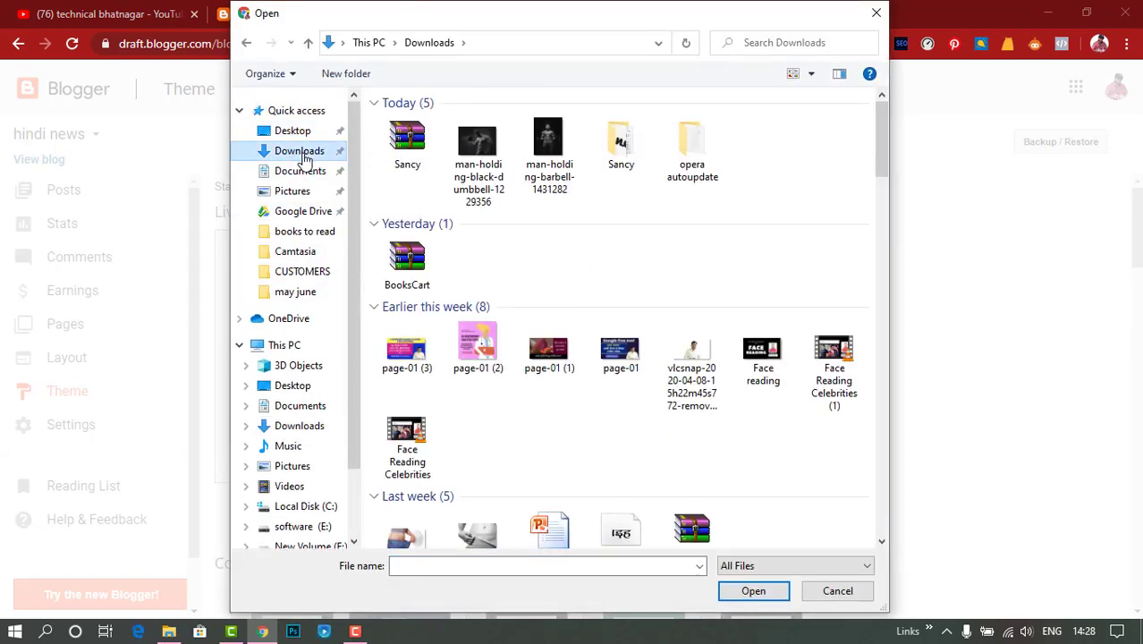
double_click(626, 166)
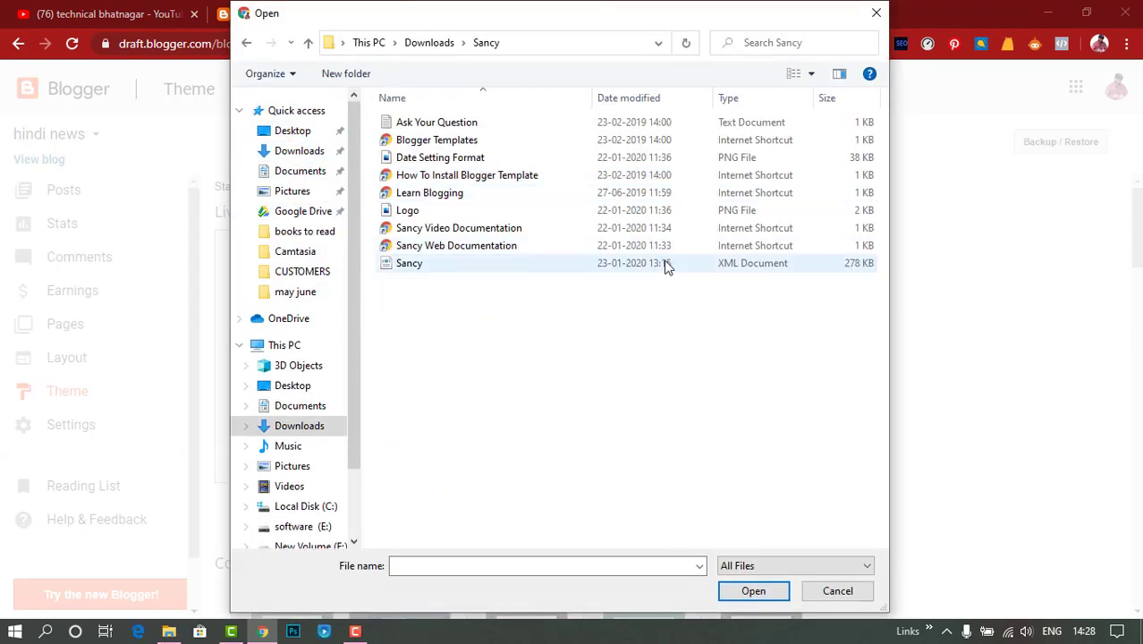
click(447, 273)
double_click(447, 273)
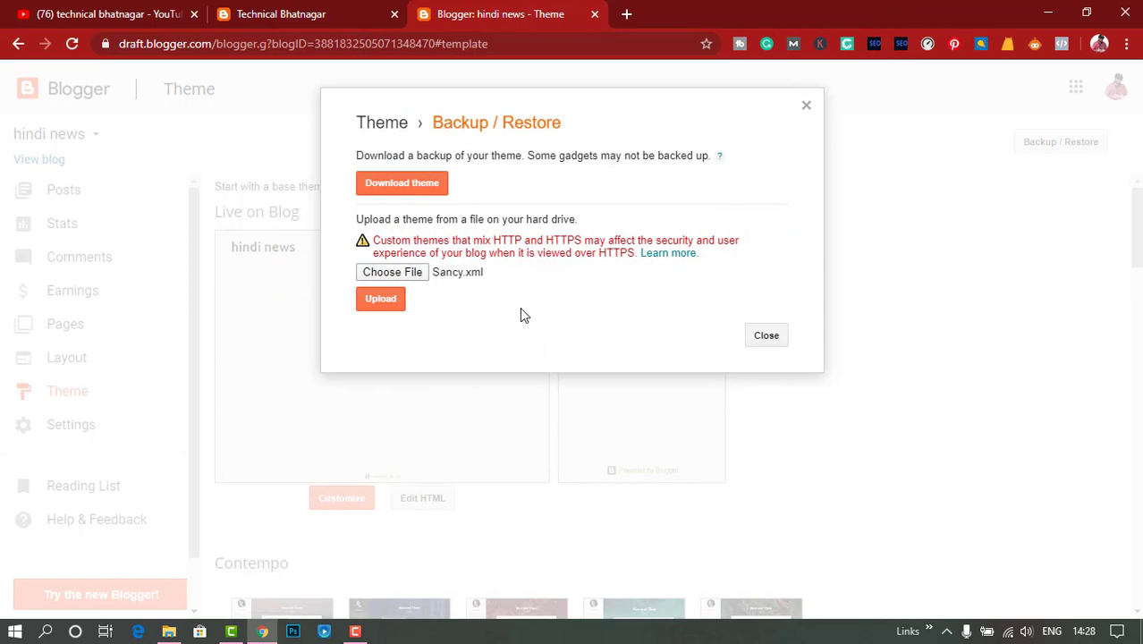
click(378, 304)
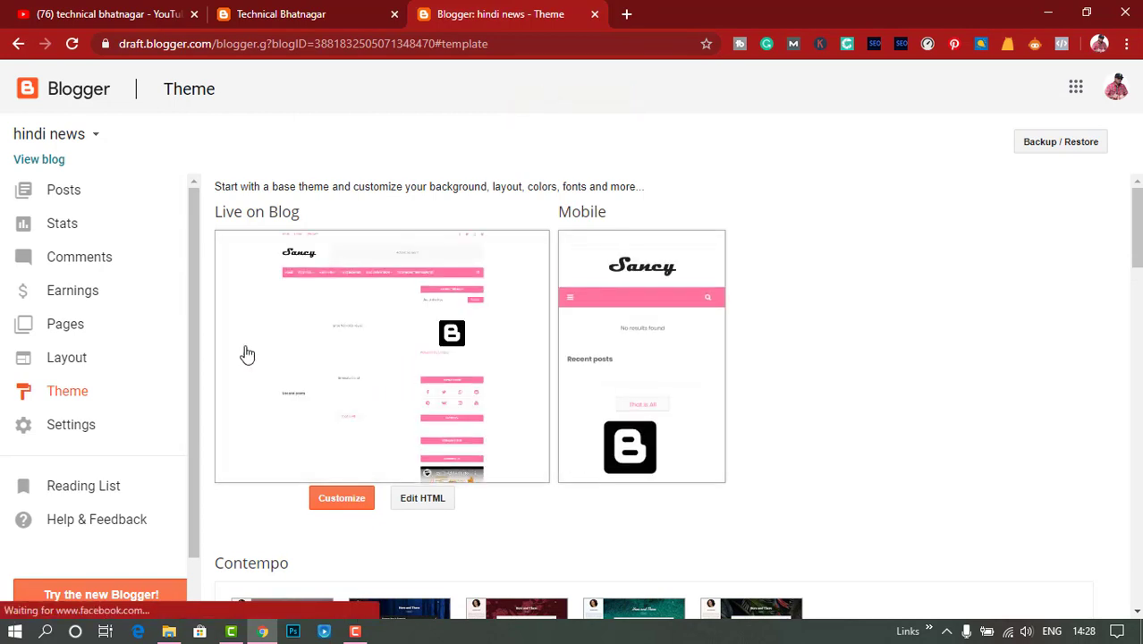
- View the live blog, examine how its uploaded theme looks from header to footer, and return to the Theme page
click(17, 160)
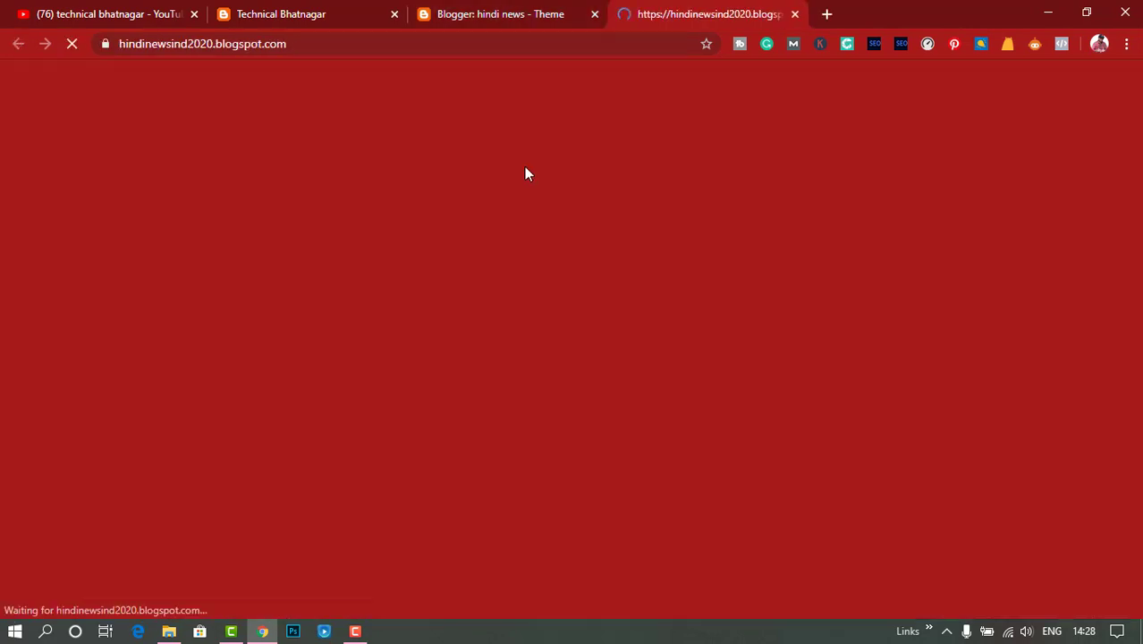
scroll(540, 347, down, 2)
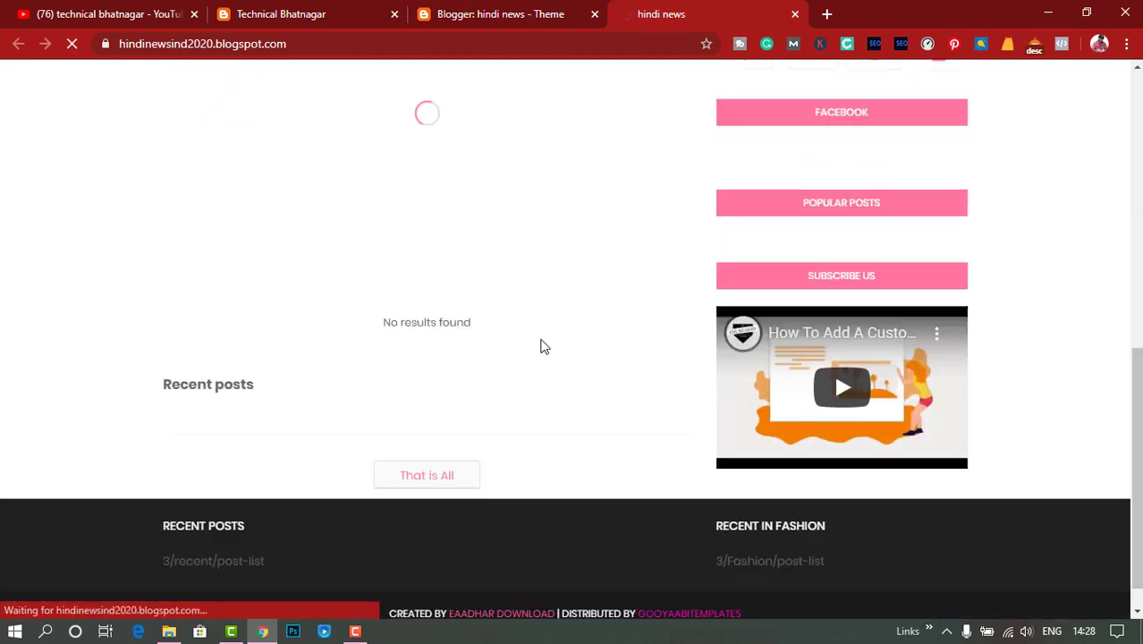
scroll(540, 347, down, 3)
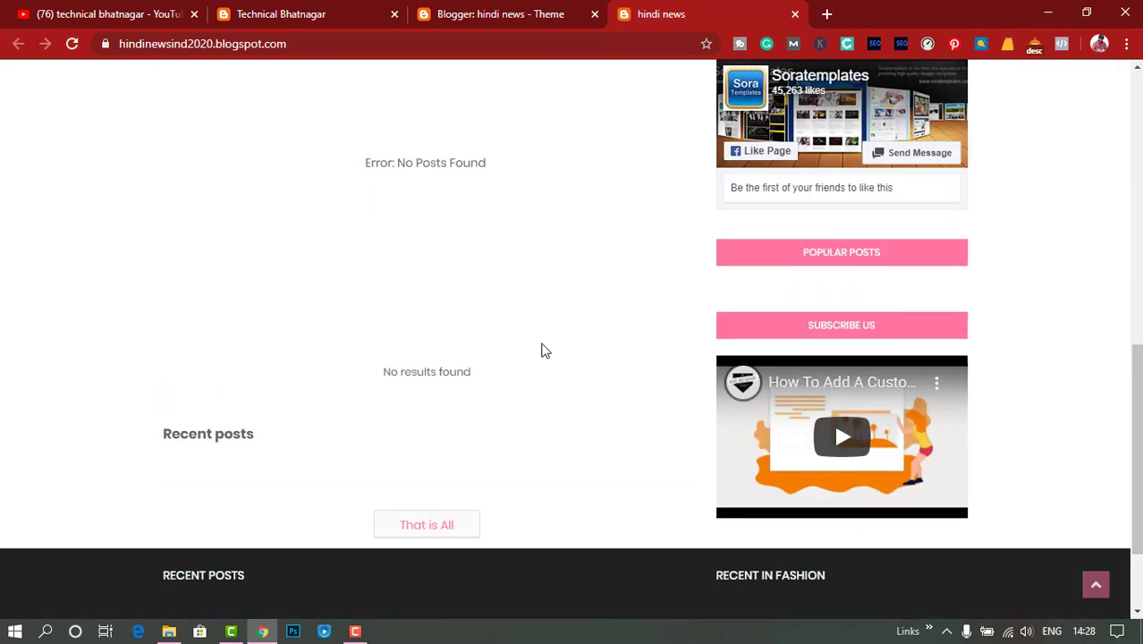
scroll(541, 349, up, 5)
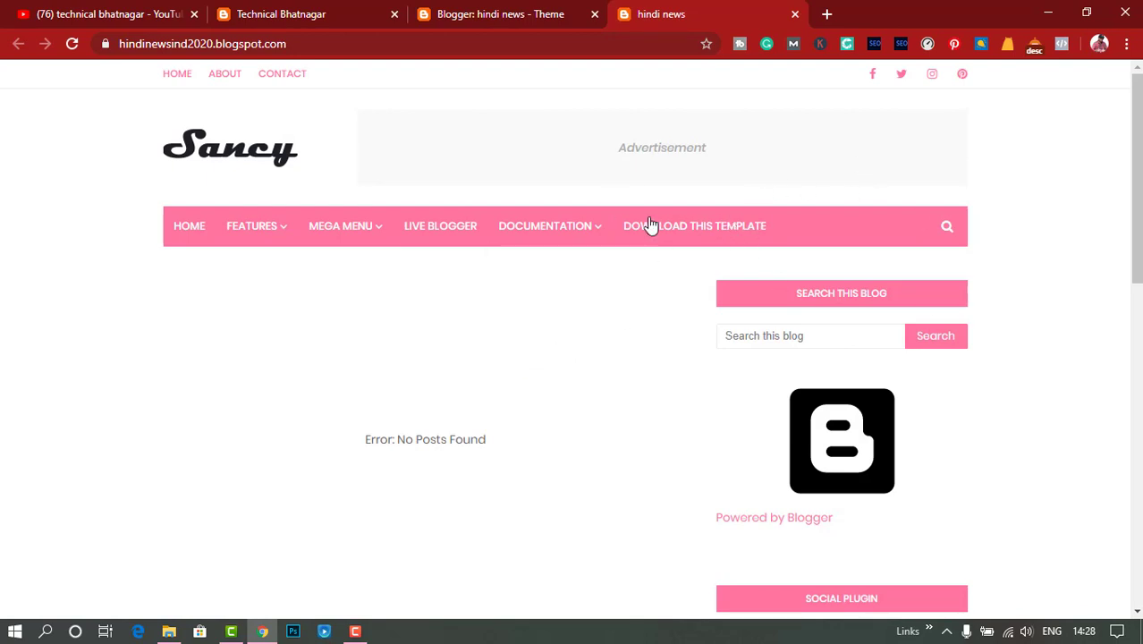
click(794, 14)
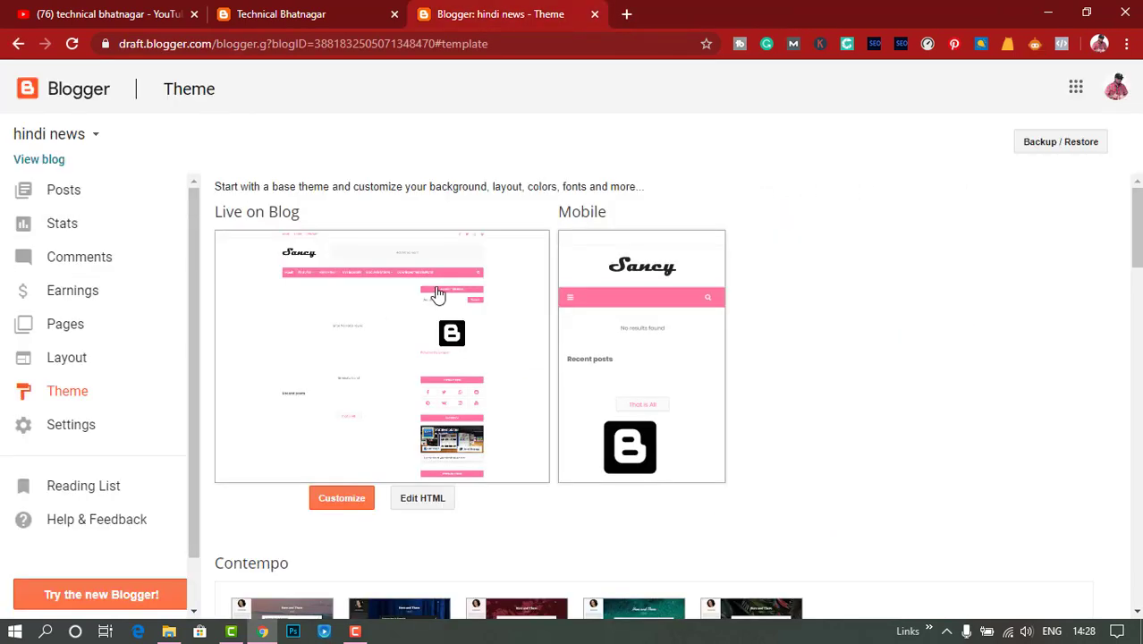
- Search Google for "ifttt" in a new browser tab and open the IFTTT website from the results
click(626, 14)
text(goo)
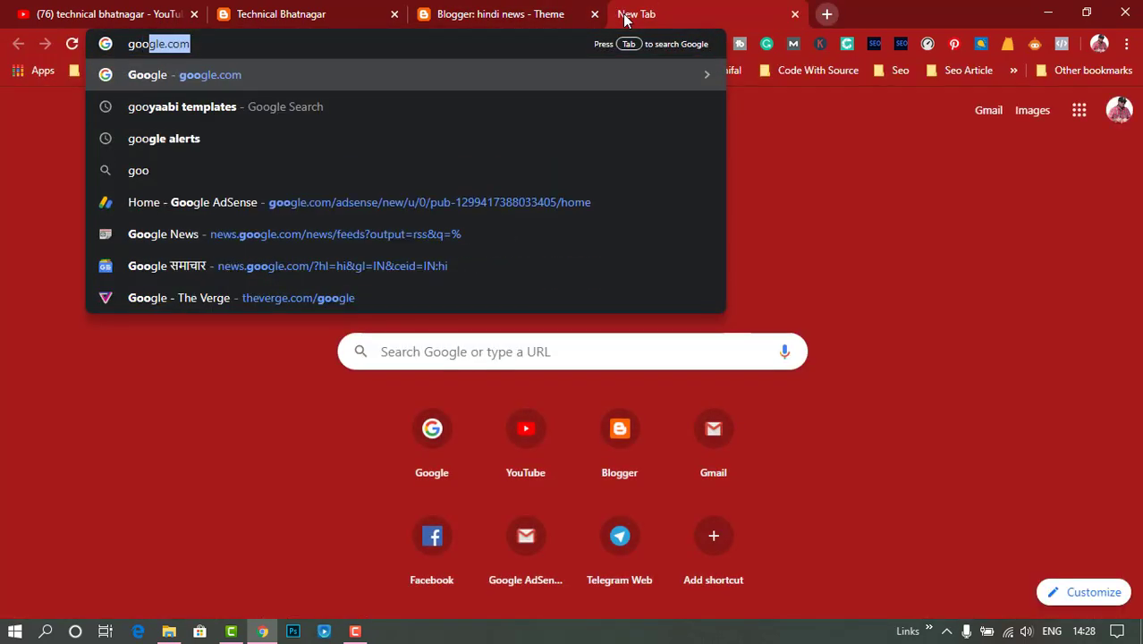
key(Return)
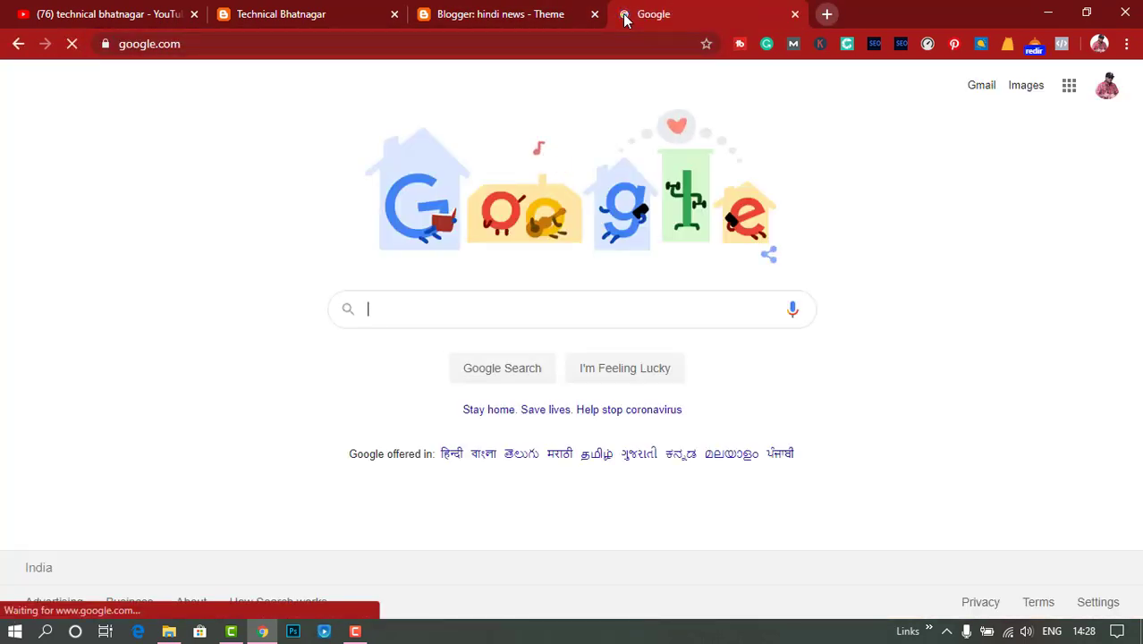
text(ifttt)
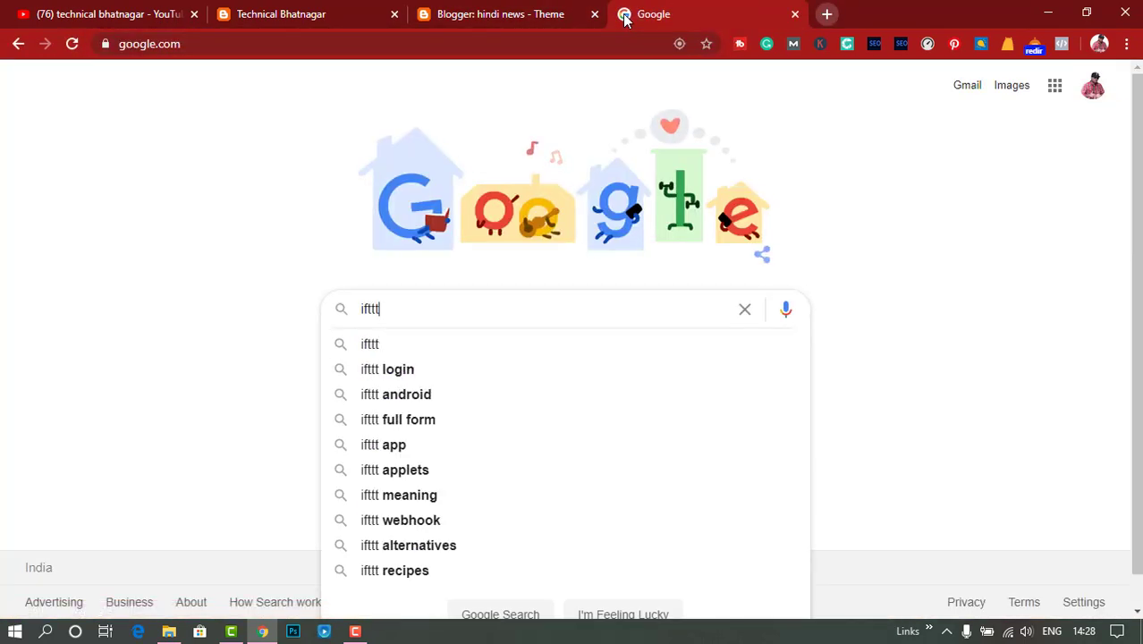
key(Return)
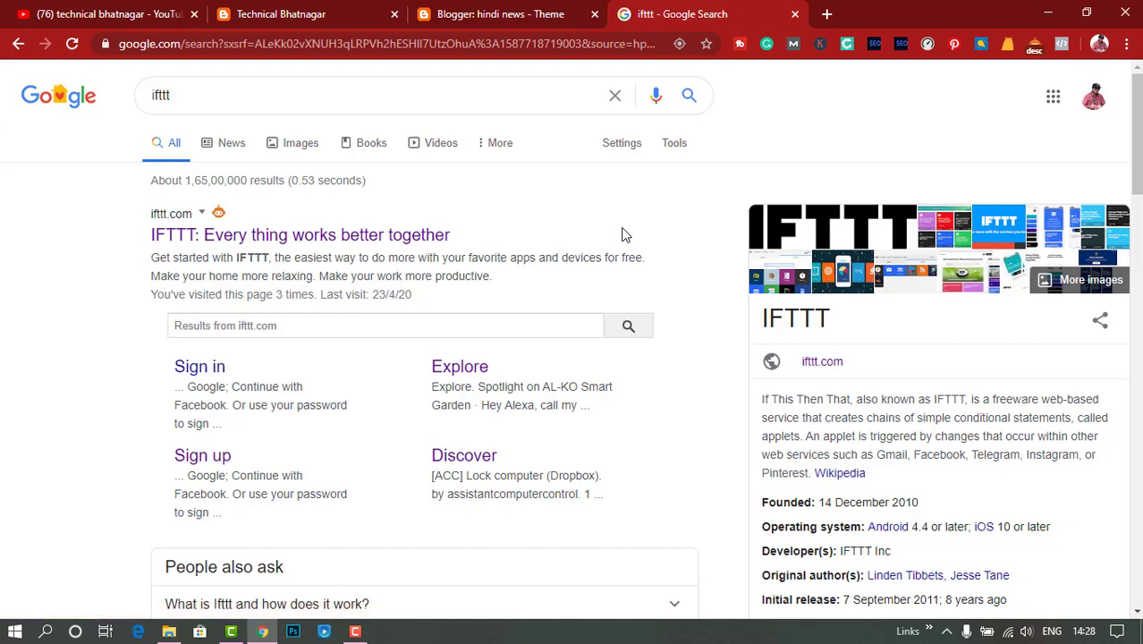
click(387, 238)
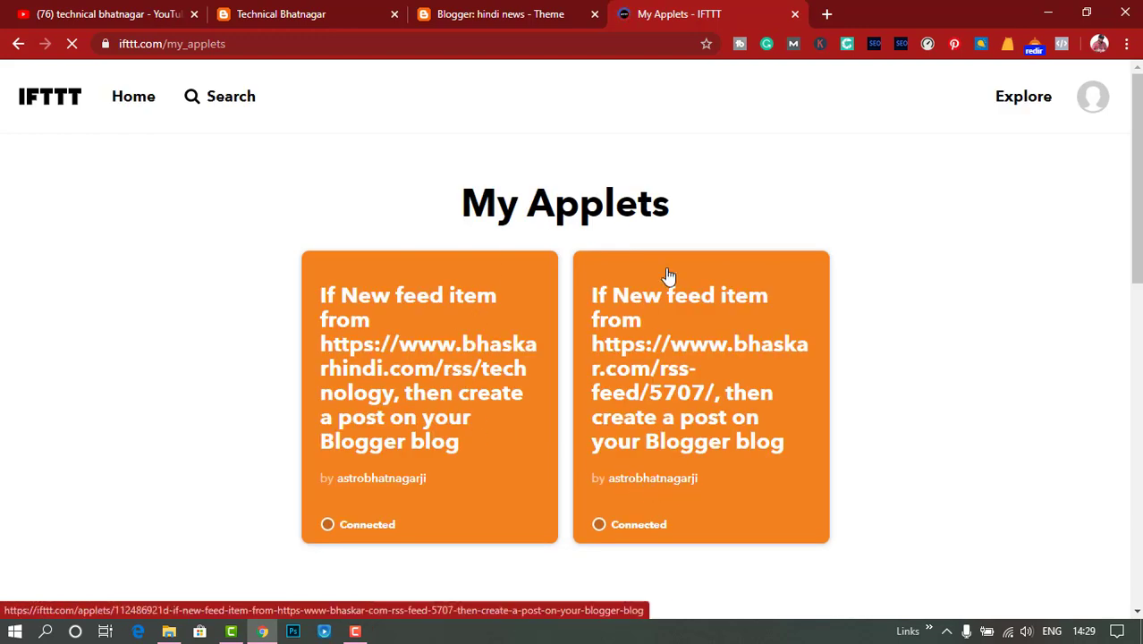
- Sign out of the current IFTTT account and sign up through Google with the first listed Google account
click(1092, 99)
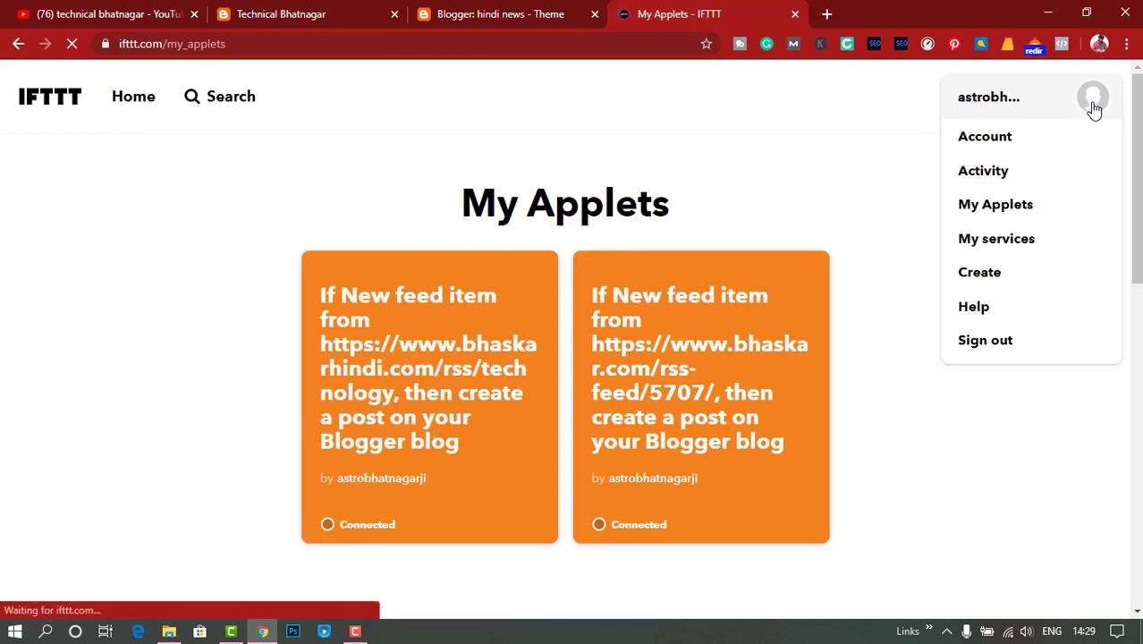
click(984, 349)
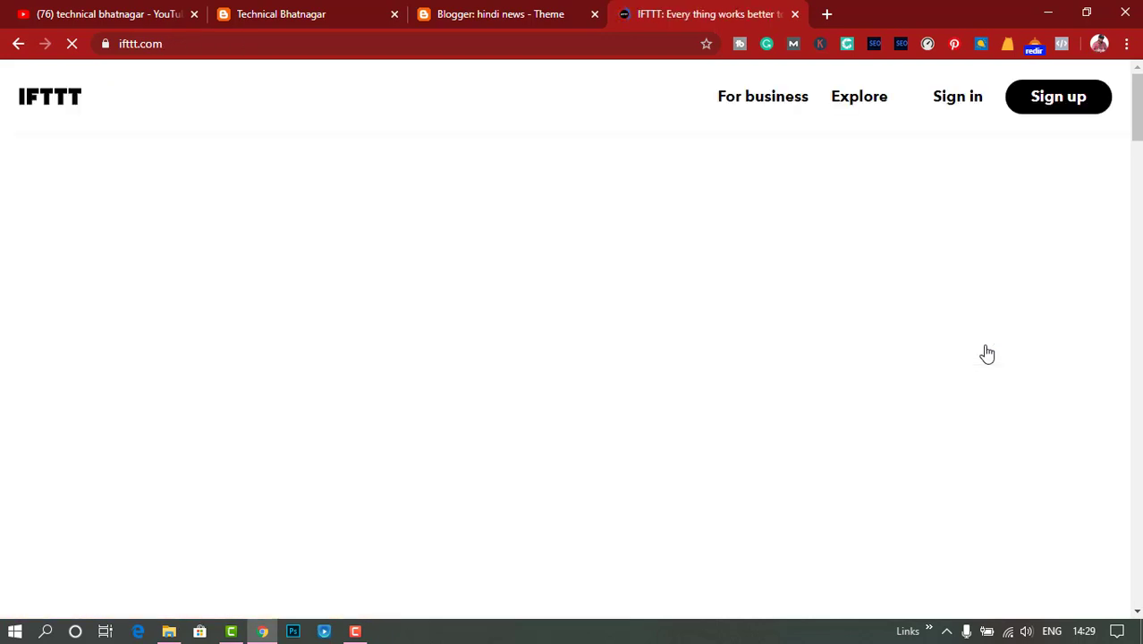
click(1055, 111)
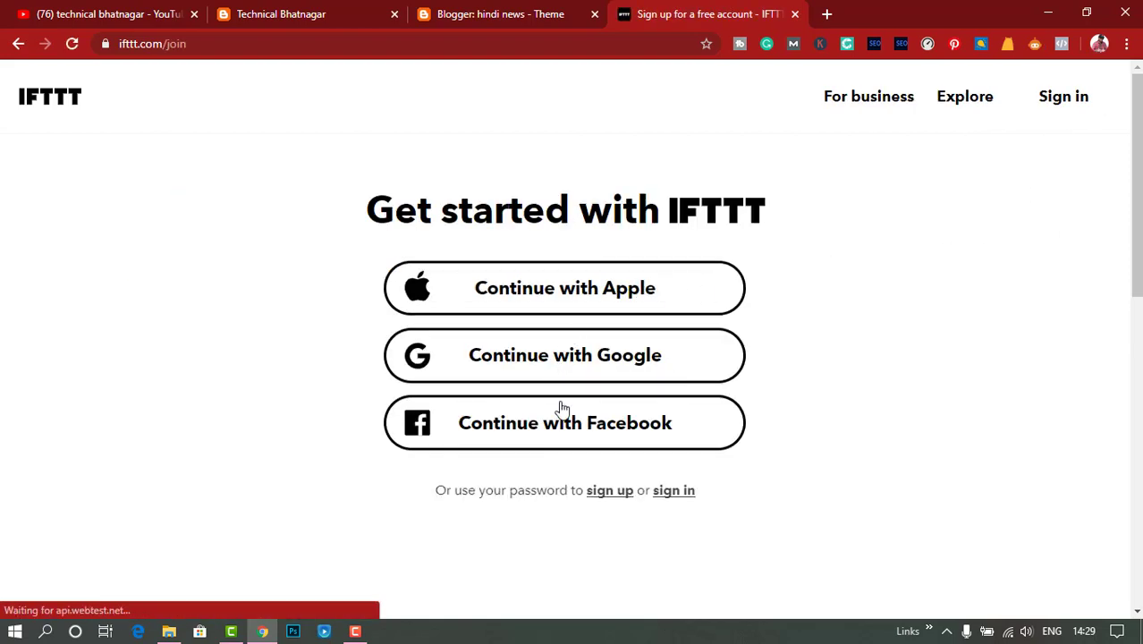
click(587, 374)
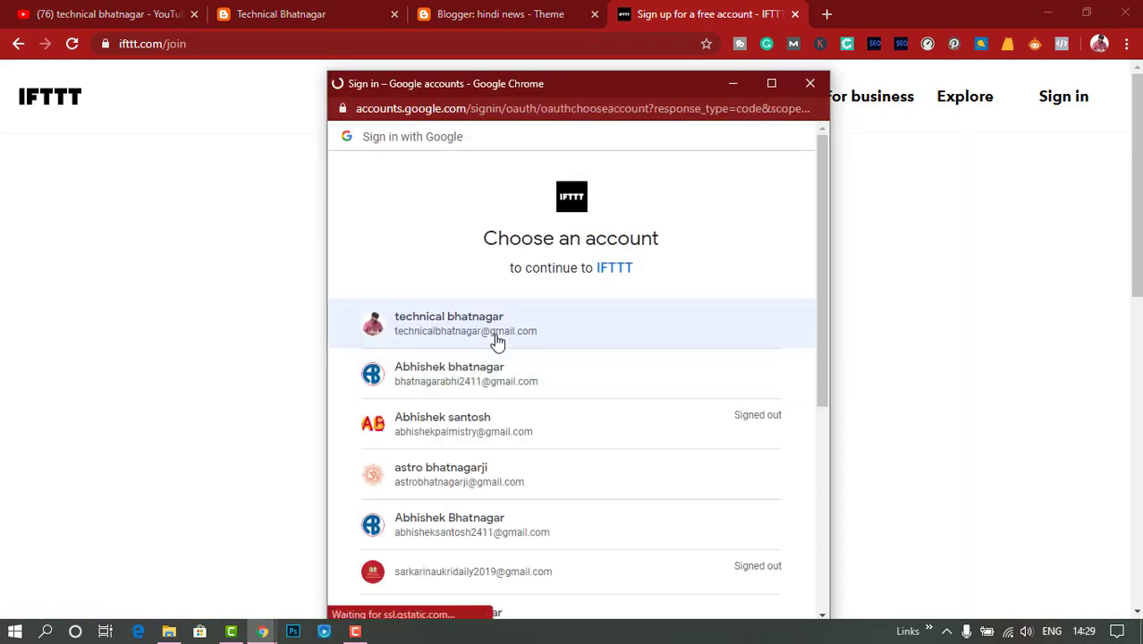
click(497, 338)
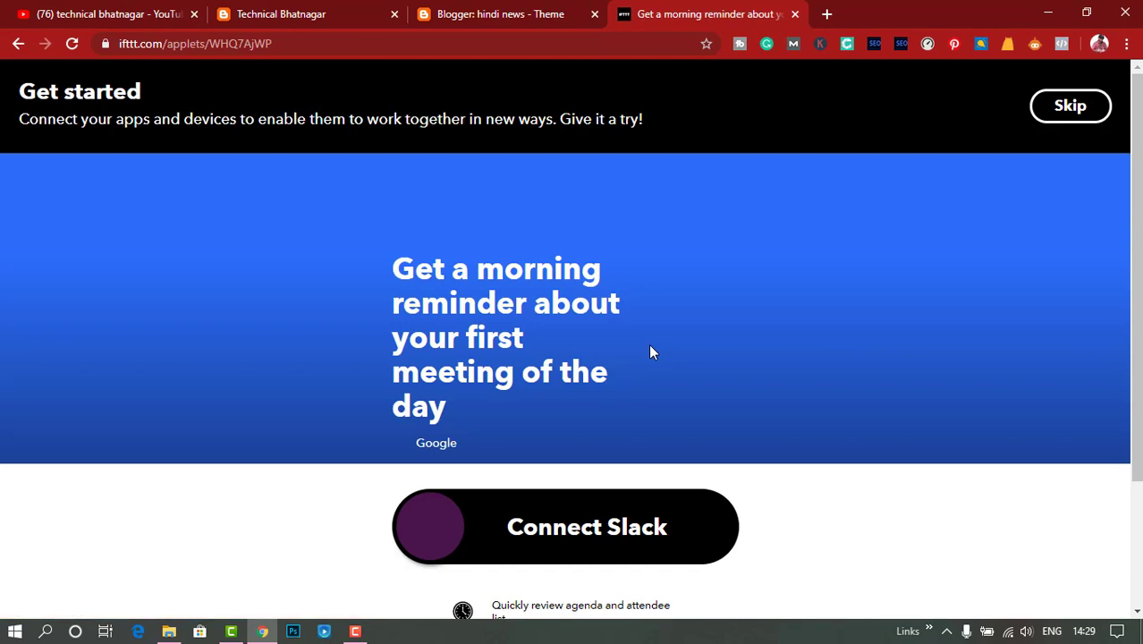
- Skip the suggested Slack morning reminder applet and go from My Applets to the Discover page
scroll(948, 189, down, 2)
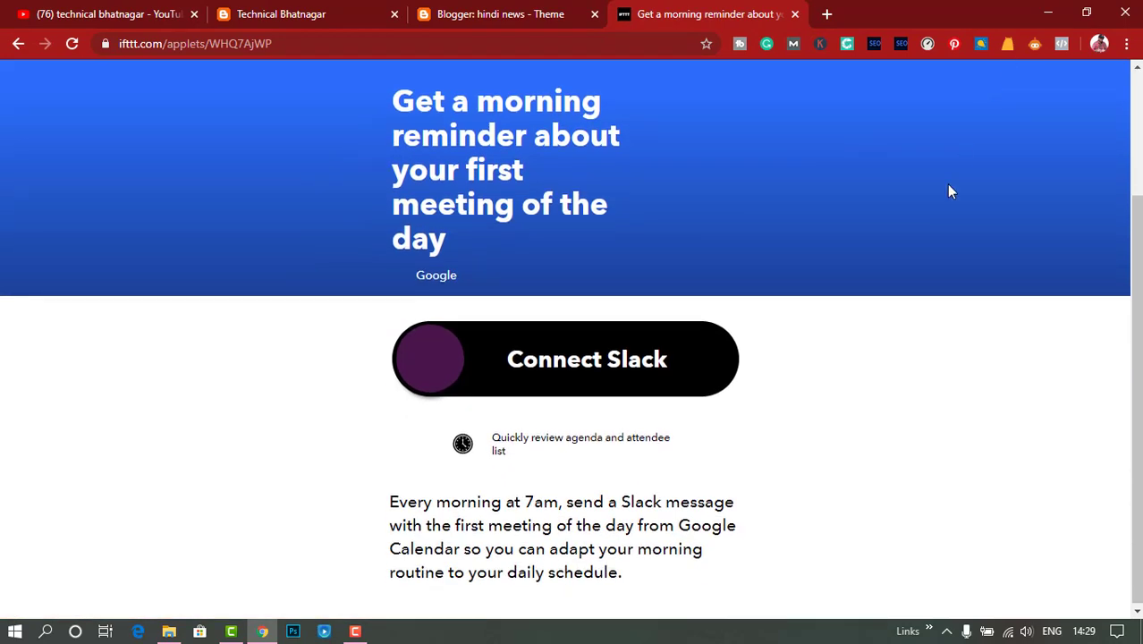
scroll(1001, 143, up, 2)
click(1061, 108)
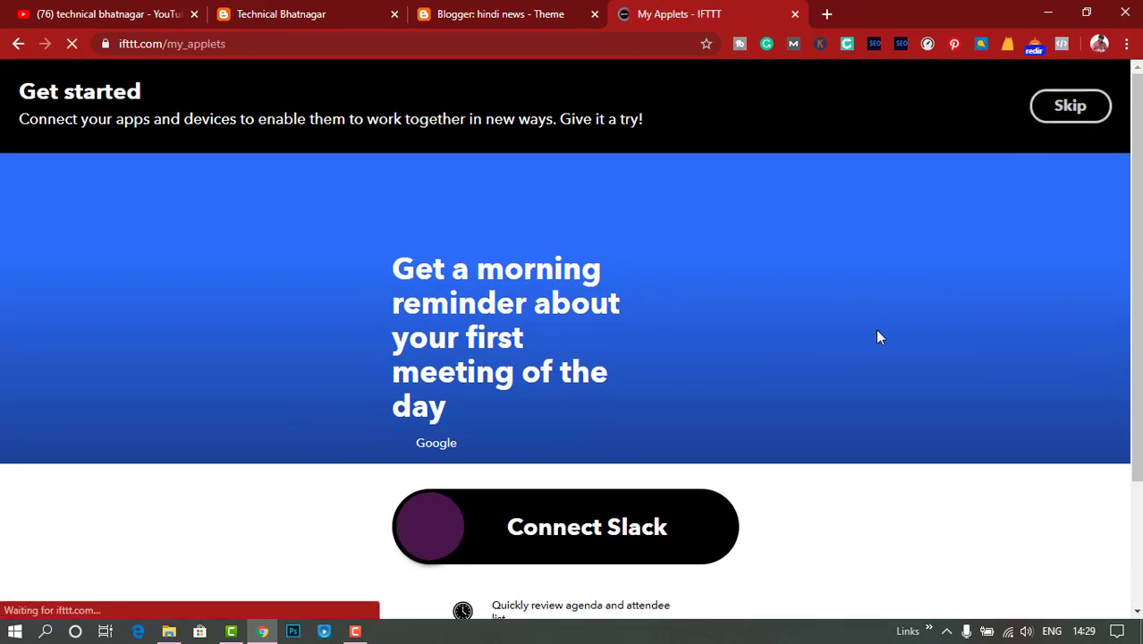
scroll(882, 340, down, 2)
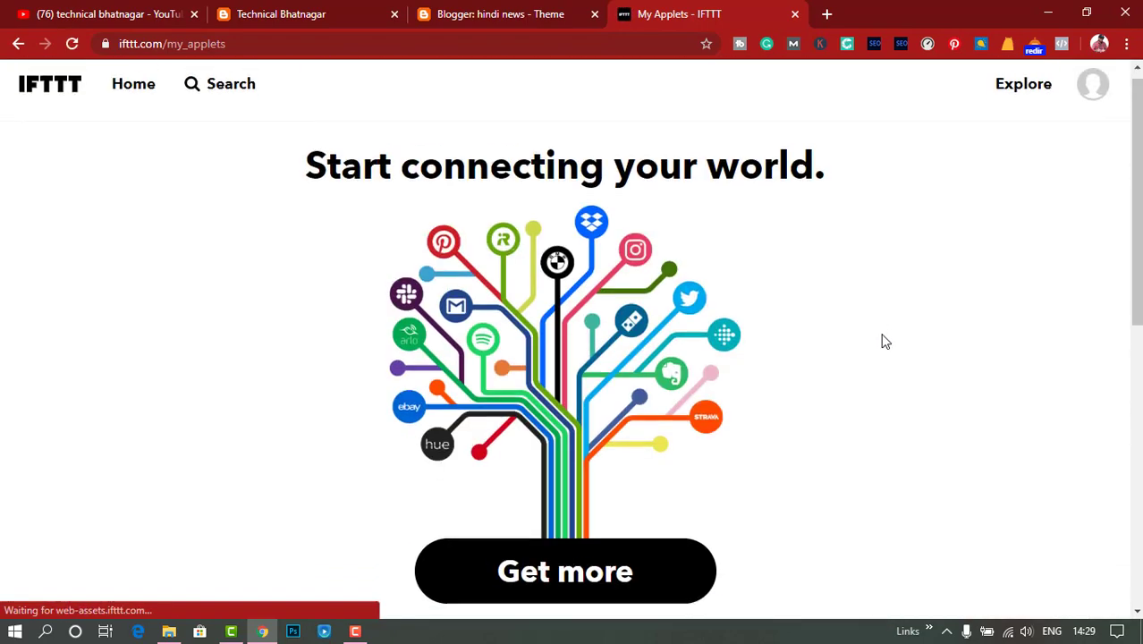
scroll(859, 338, down, 3)
click(711, 356)
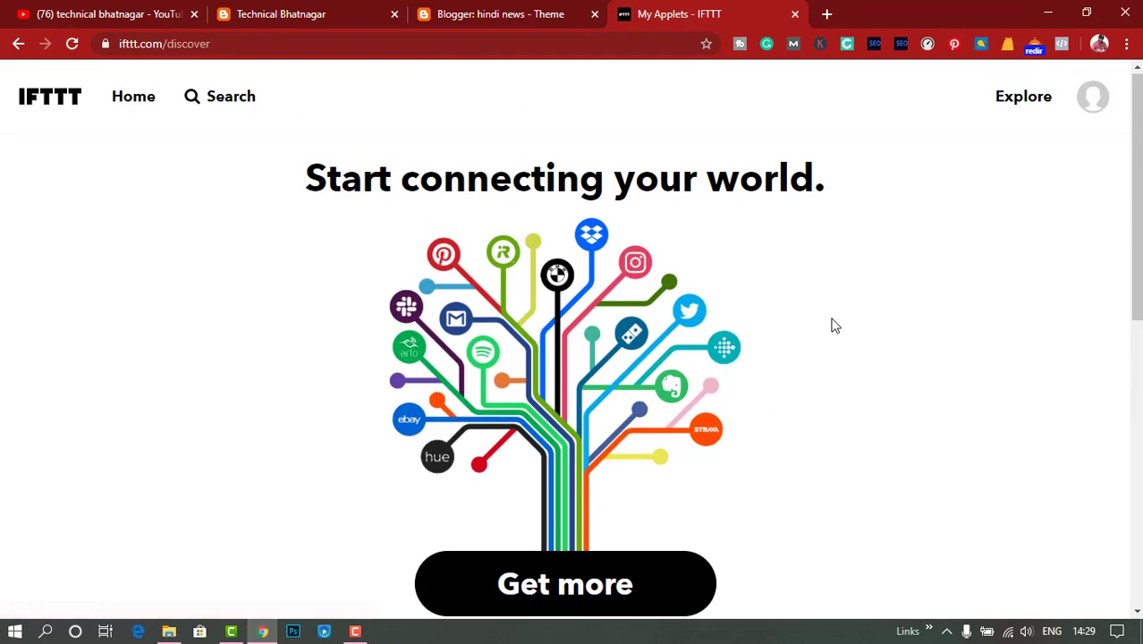
- Start creating a custom applet from the Discover page and open the service choice for its If This part
scroll(831, 324, down, 5)
scroll(834, 325, up, 3)
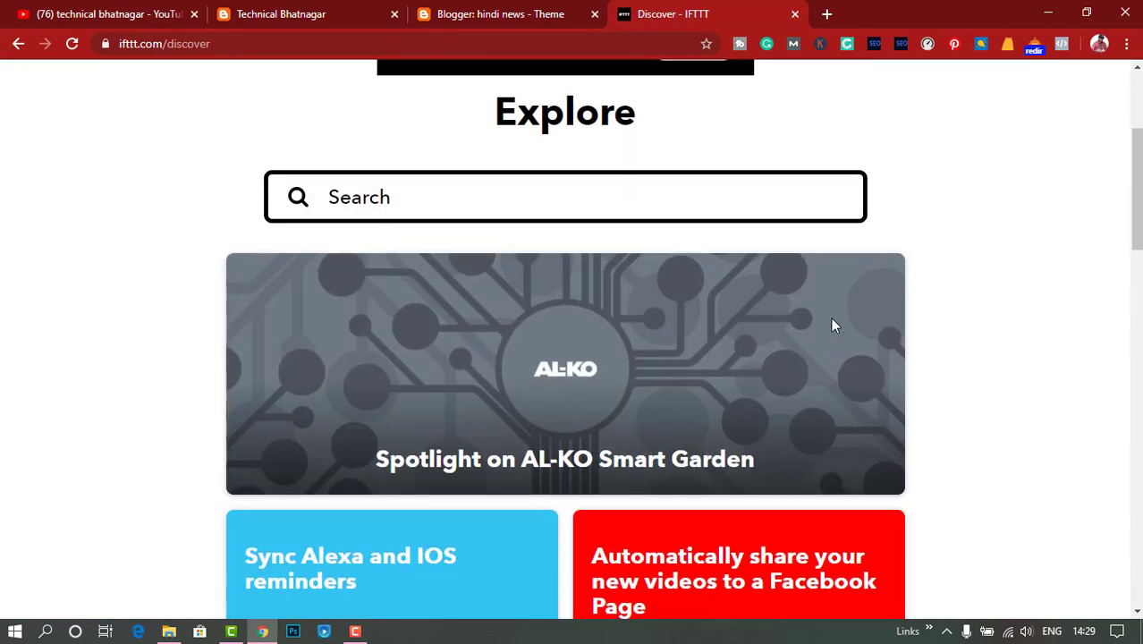
scroll(834, 326, down, 9)
scroll(842, 331, up, 9)
scroll(842, 331, up, 1)
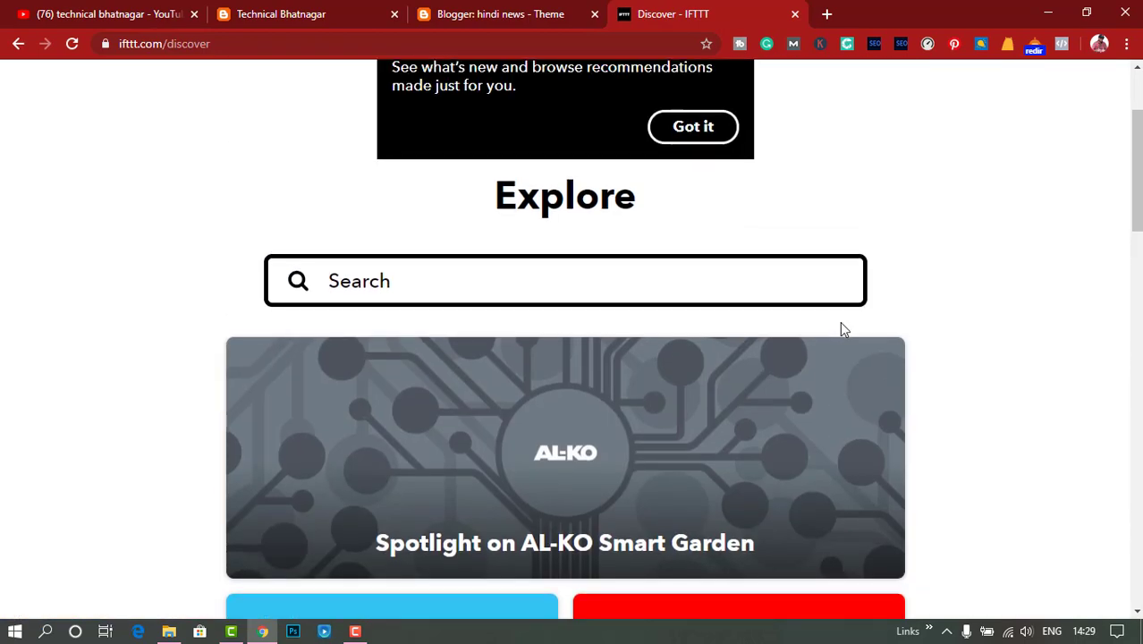
scroll(842, 326, down, 10)
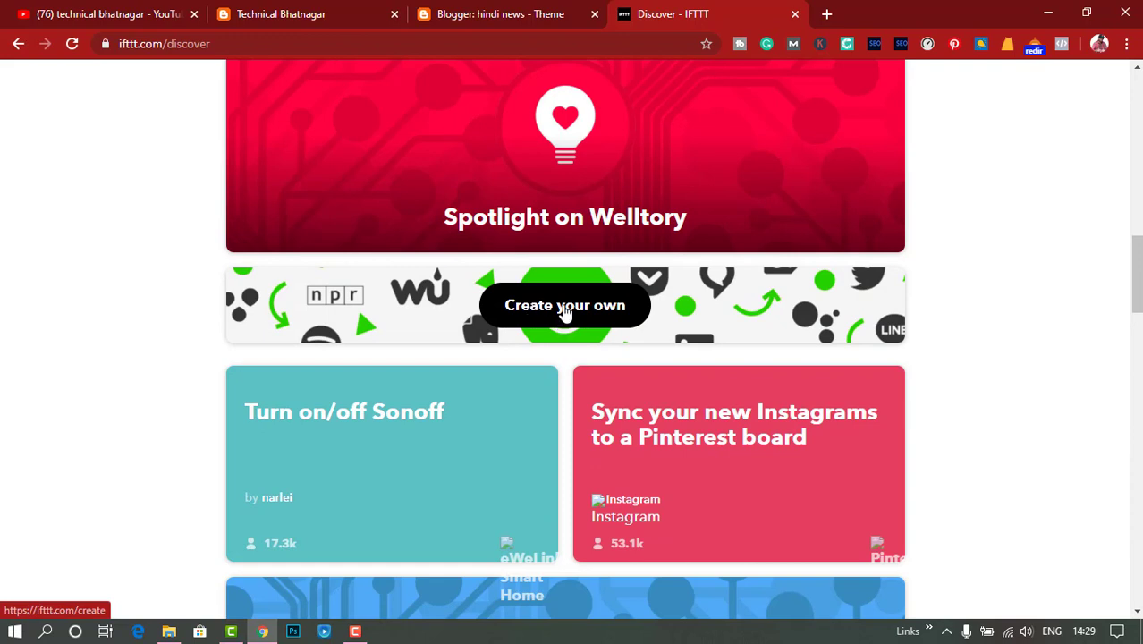
click(565, 307)
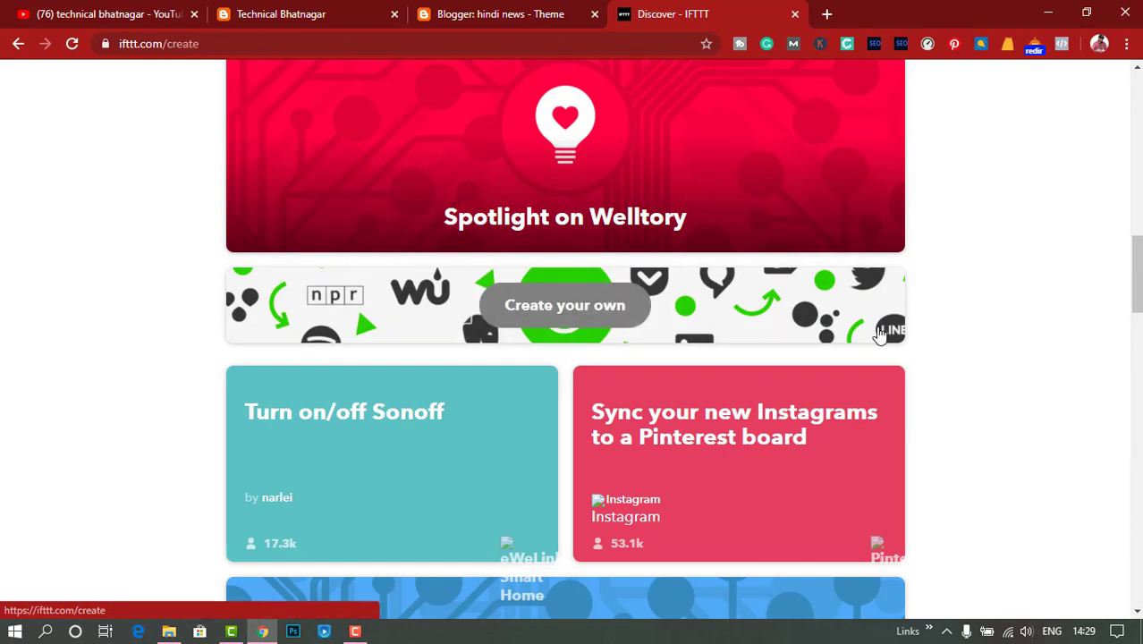
scroll(879, 327, down, 2)
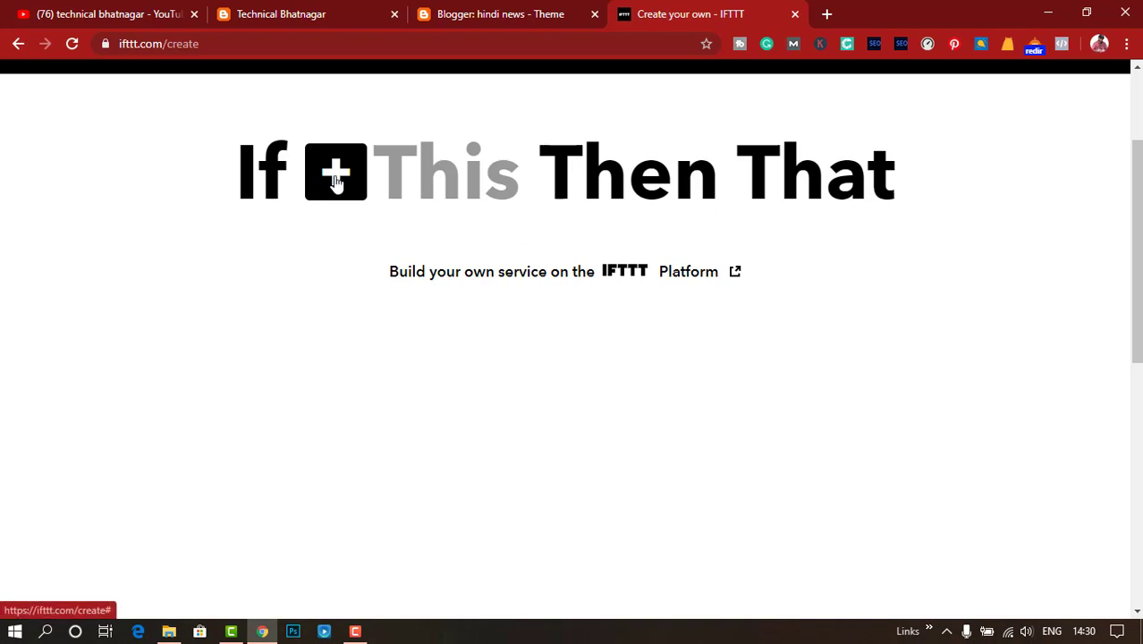
click(560, 335)
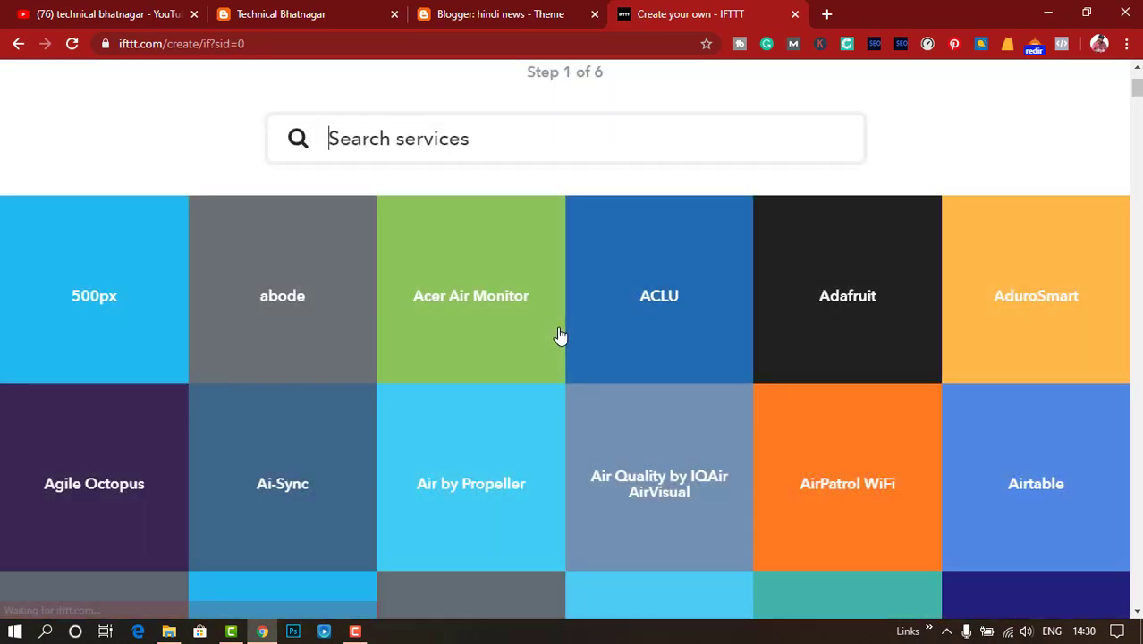
- Look through the available trigger services, try Blogger and return to the service list
scroll(560, 335, down, 5)
scroll(565, 340, down, 20)
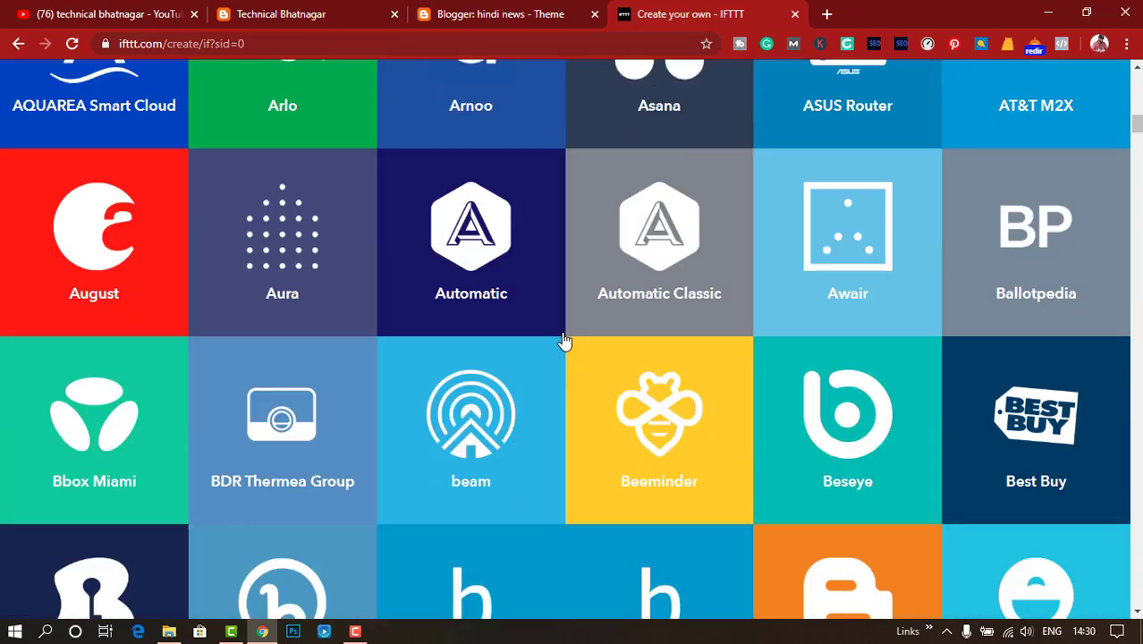
scroll(580, 347, down, 20)
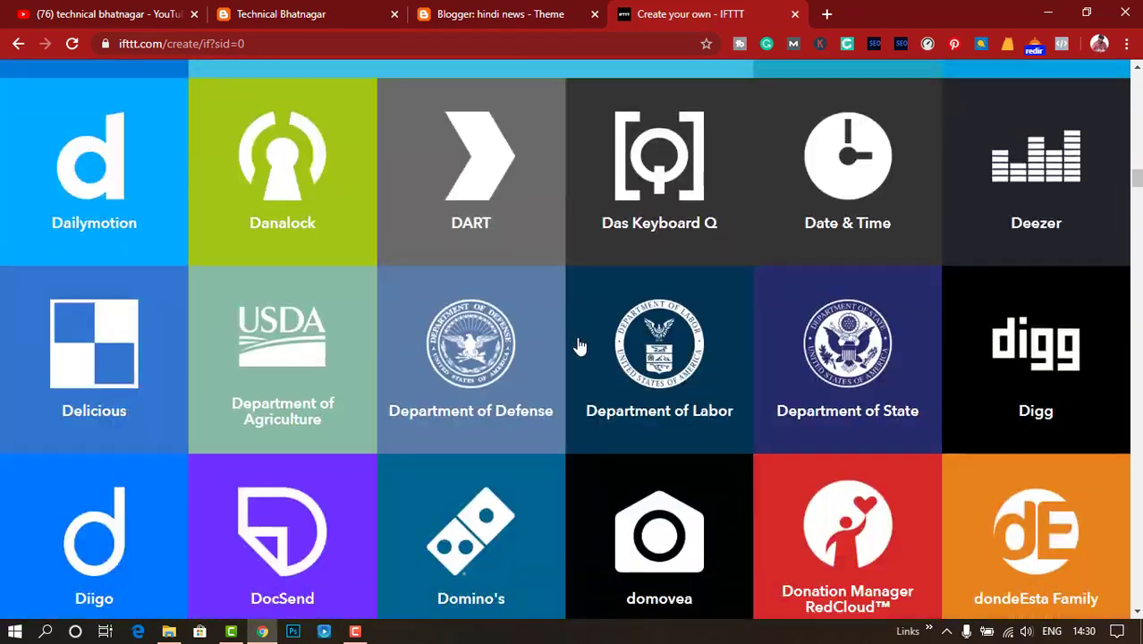
scroll(584, 351, up, 20)
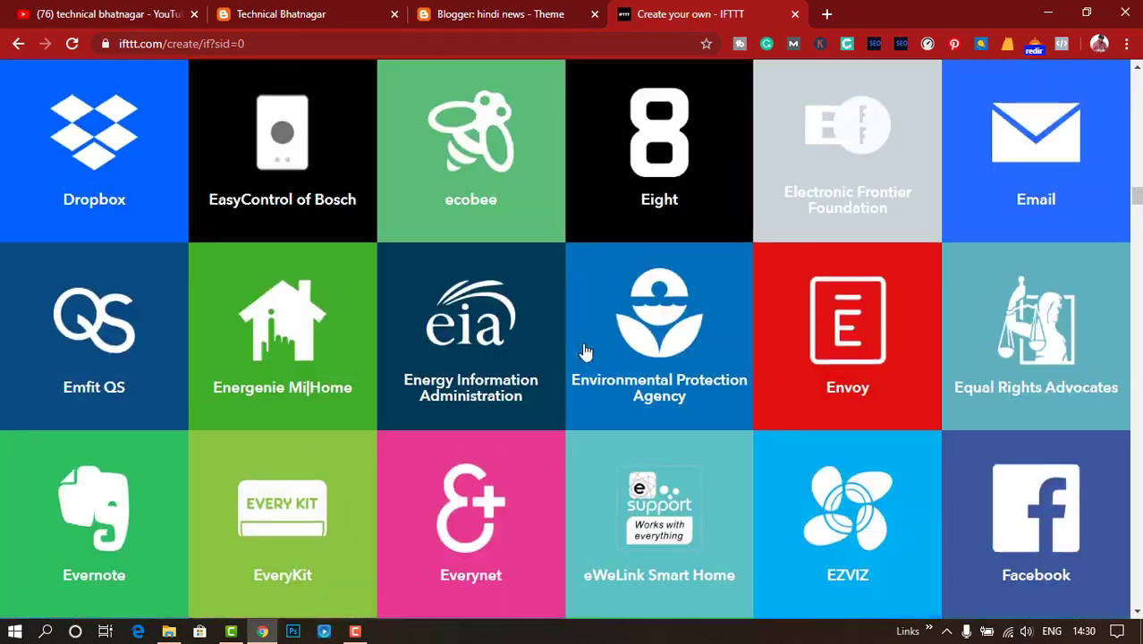
scroll(582, 402, down, 6)
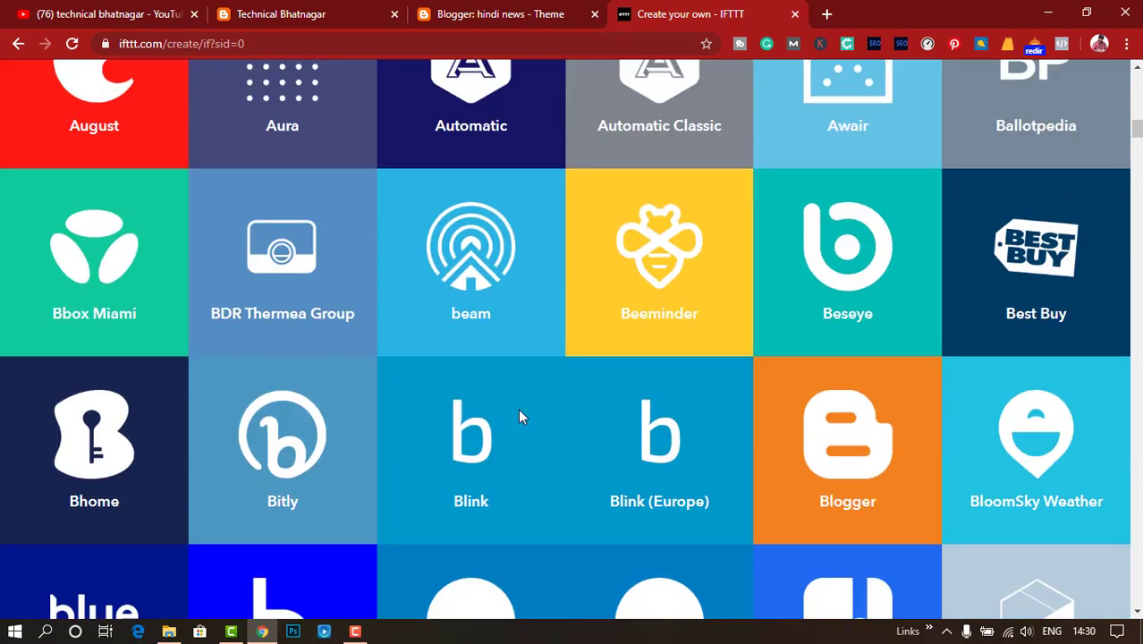
click(872, 460)
click(18, 44)
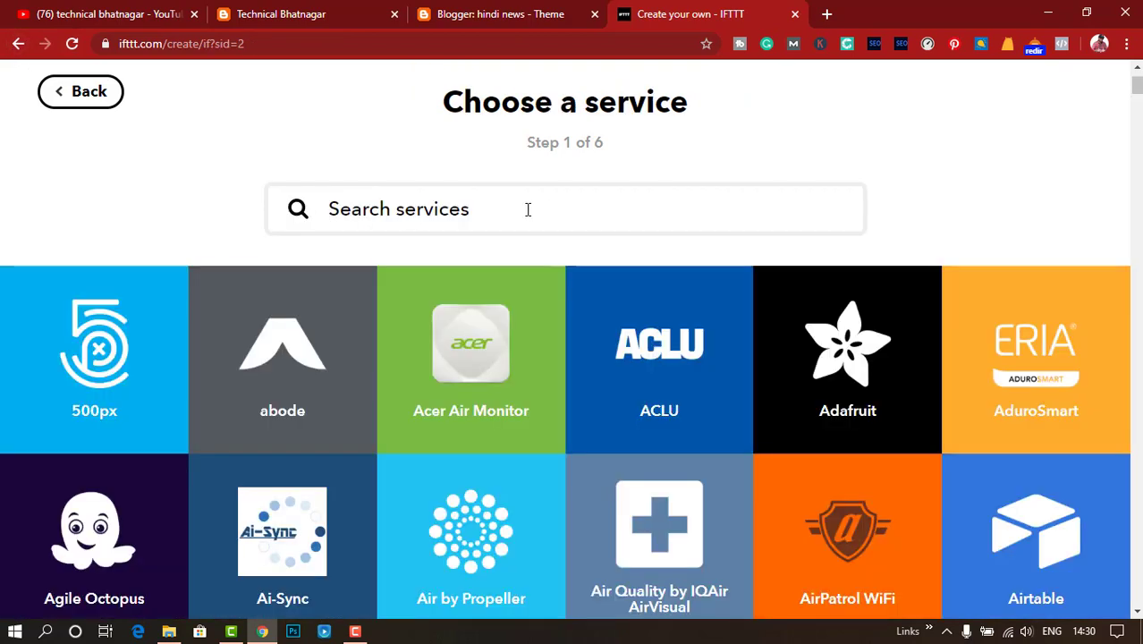
- Find the RSS Feed service by searching "rss" and choose its New feed item trigger, ready for the feed URL
text(rss)
click(590, 330)
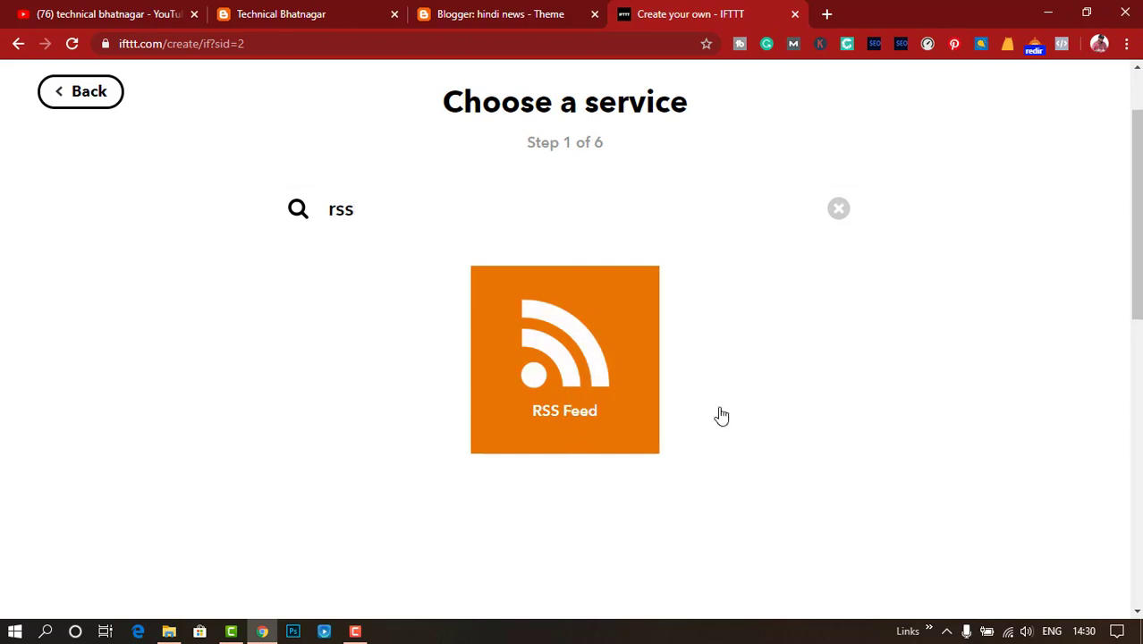
click(640, 341)
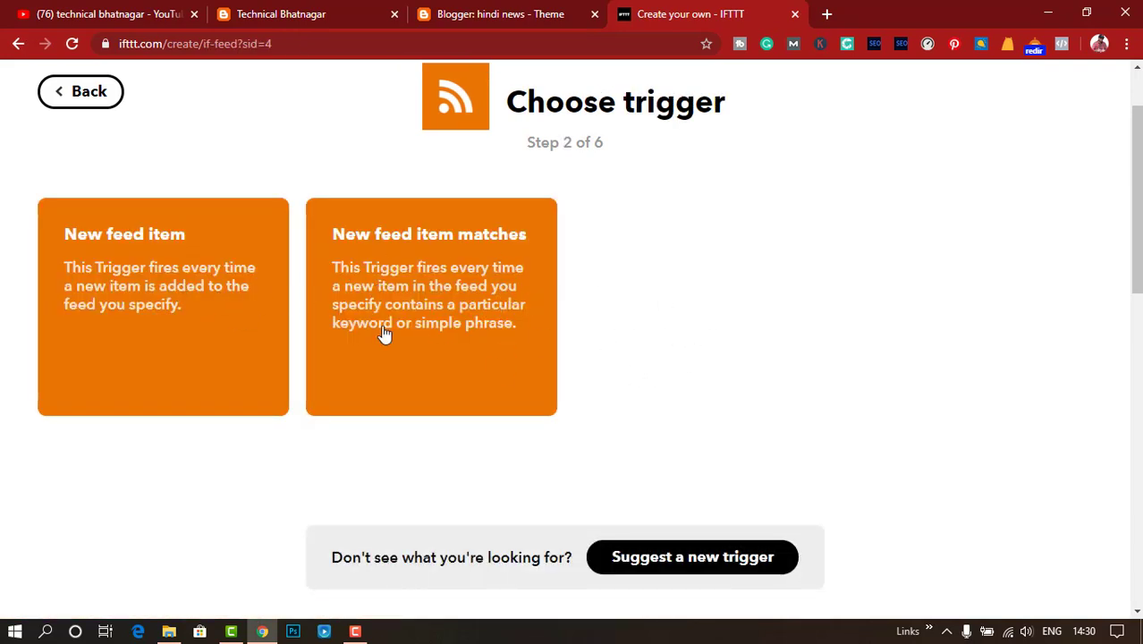
click(147, 279)
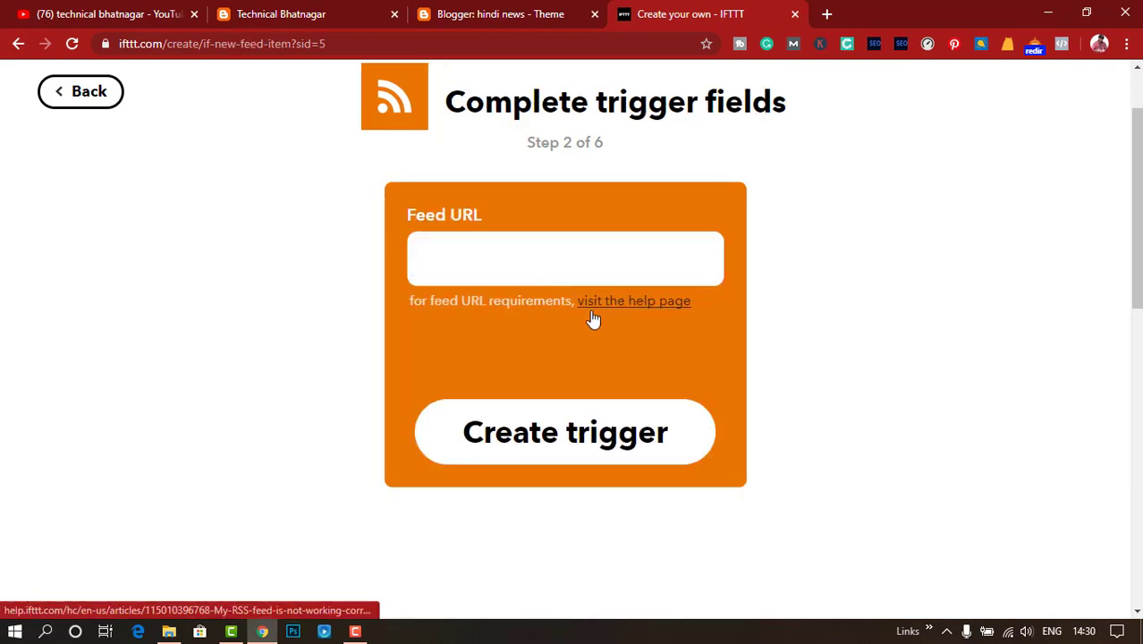
click(505, 270)
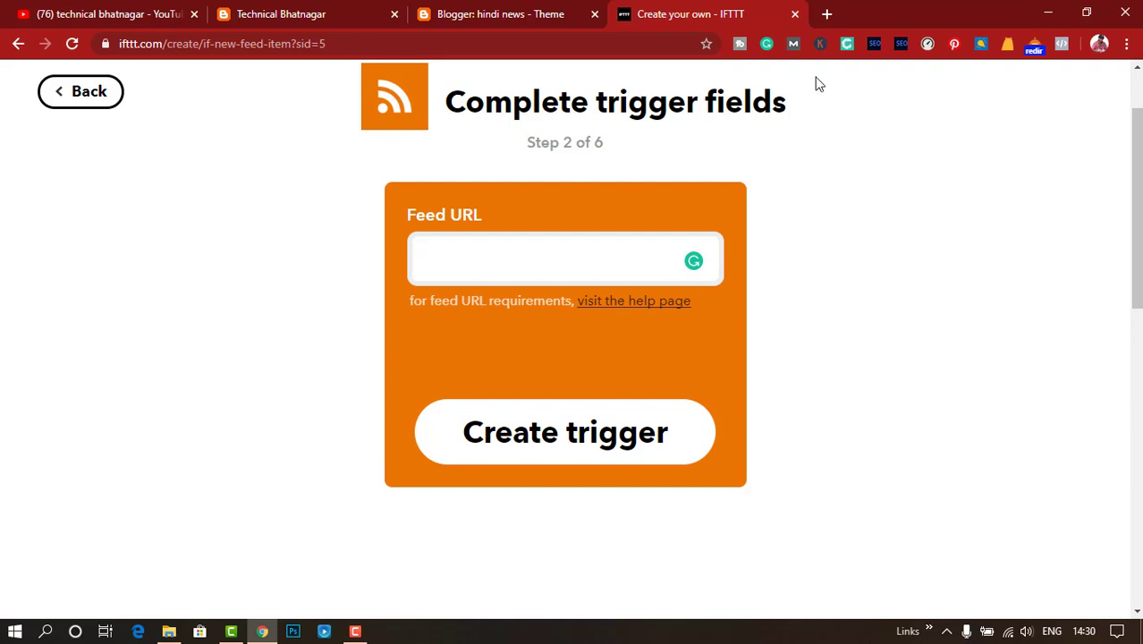
- Search Google in a new tab for "hindi newspaper rss feeds" and switch to the suggested spelling "hindi news paper rss feeds"
click(824, 13)
text(go)
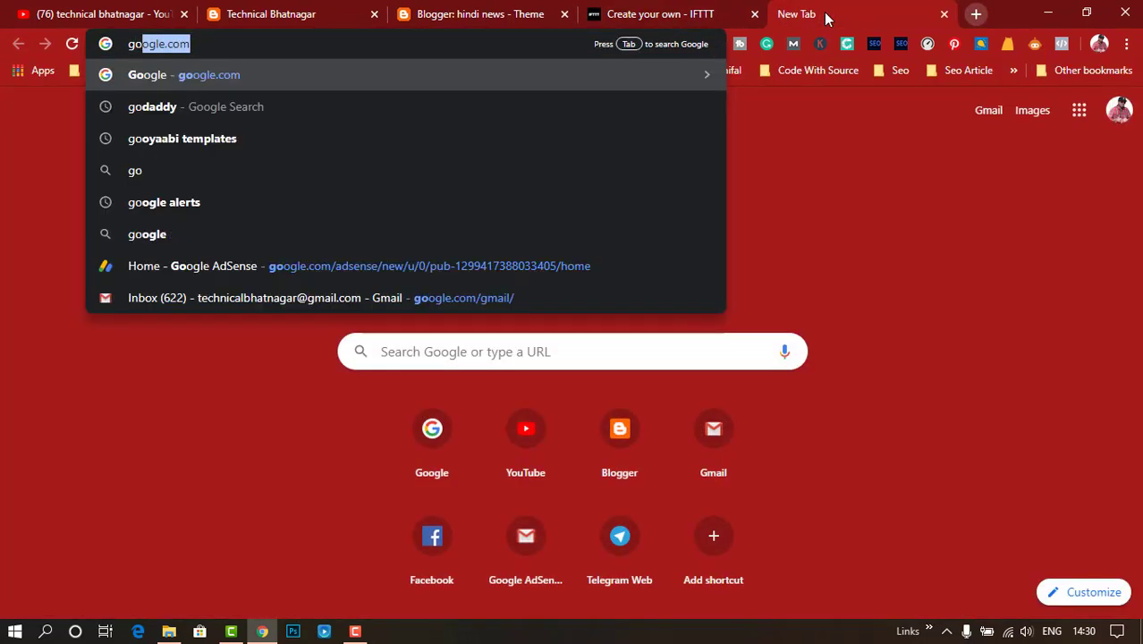
key(Return)
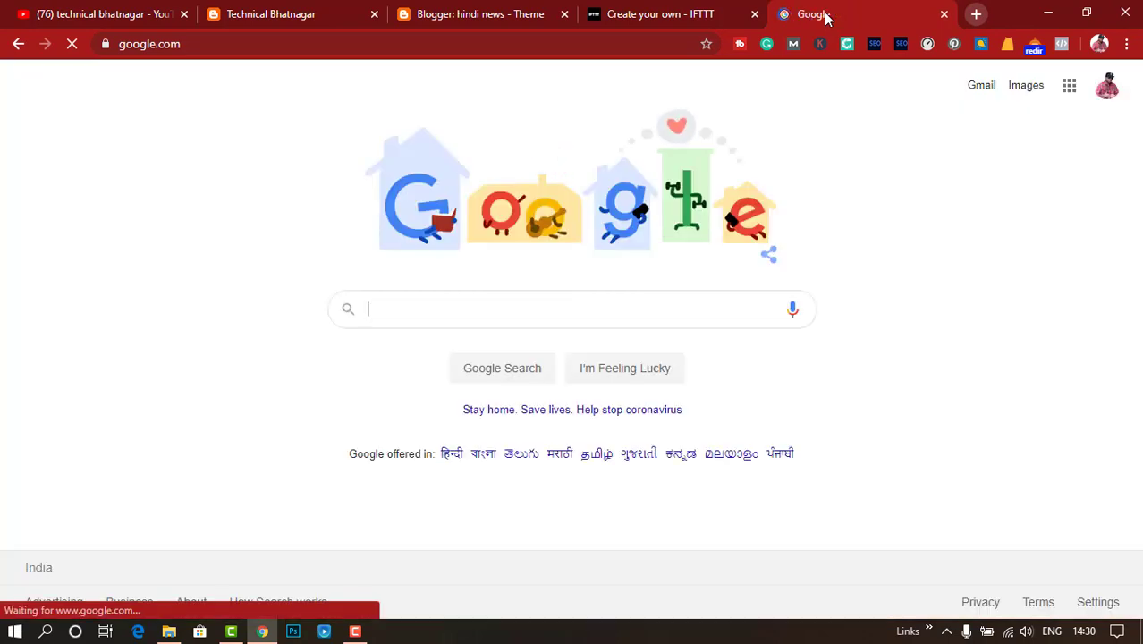
text(hi)
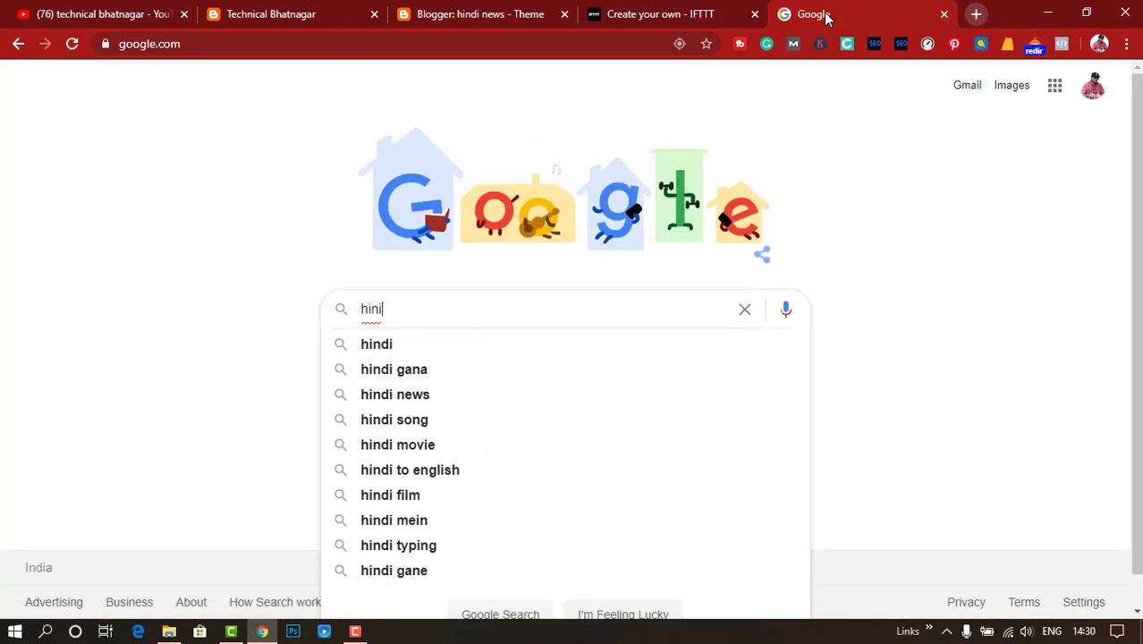
text(di)
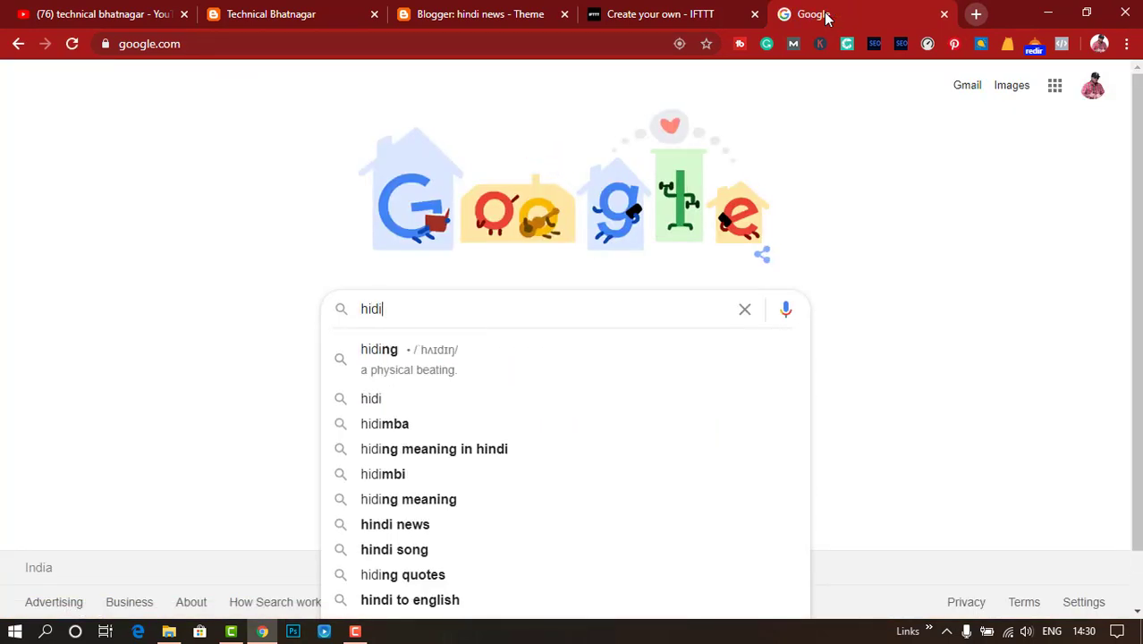
key(BackSpace)
key(BackSpace)
text(ndi)
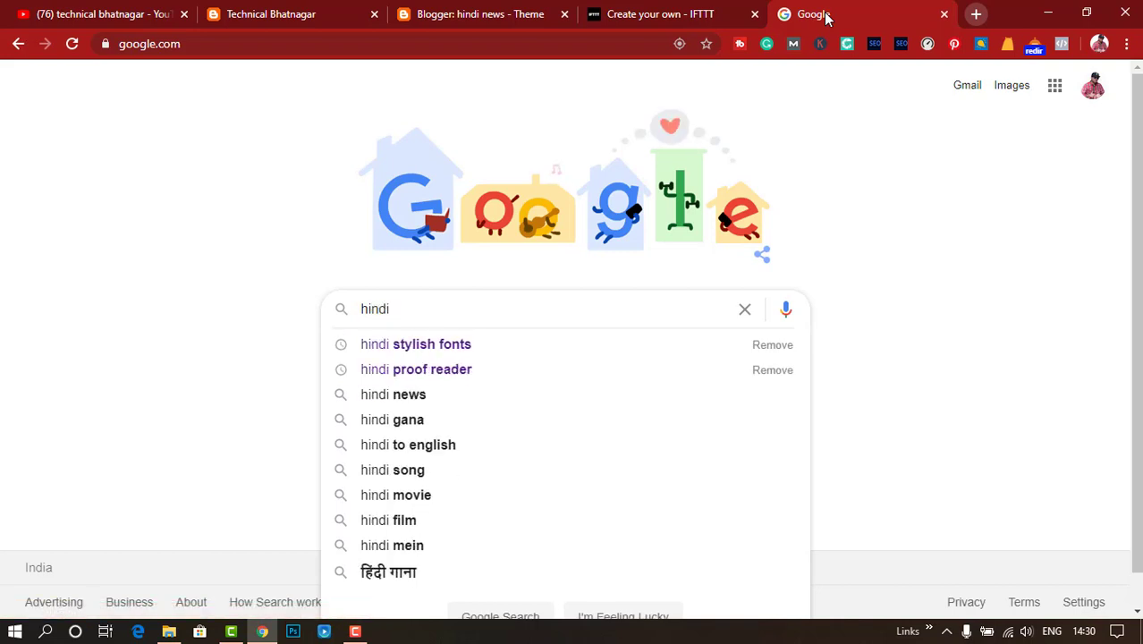
text( news)
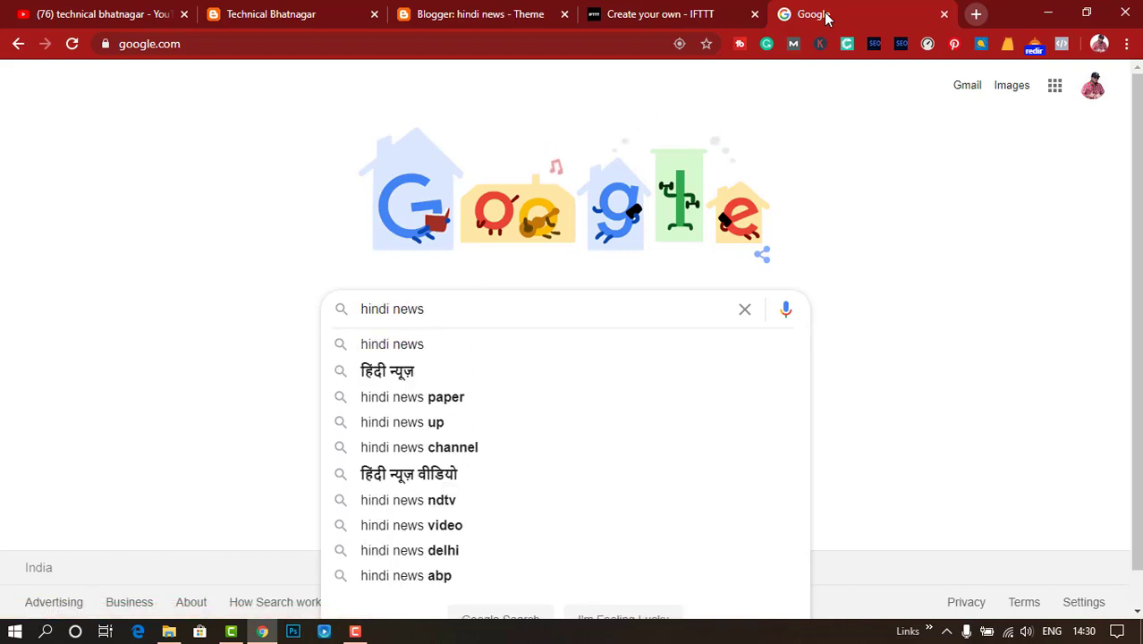
text(paper rss)
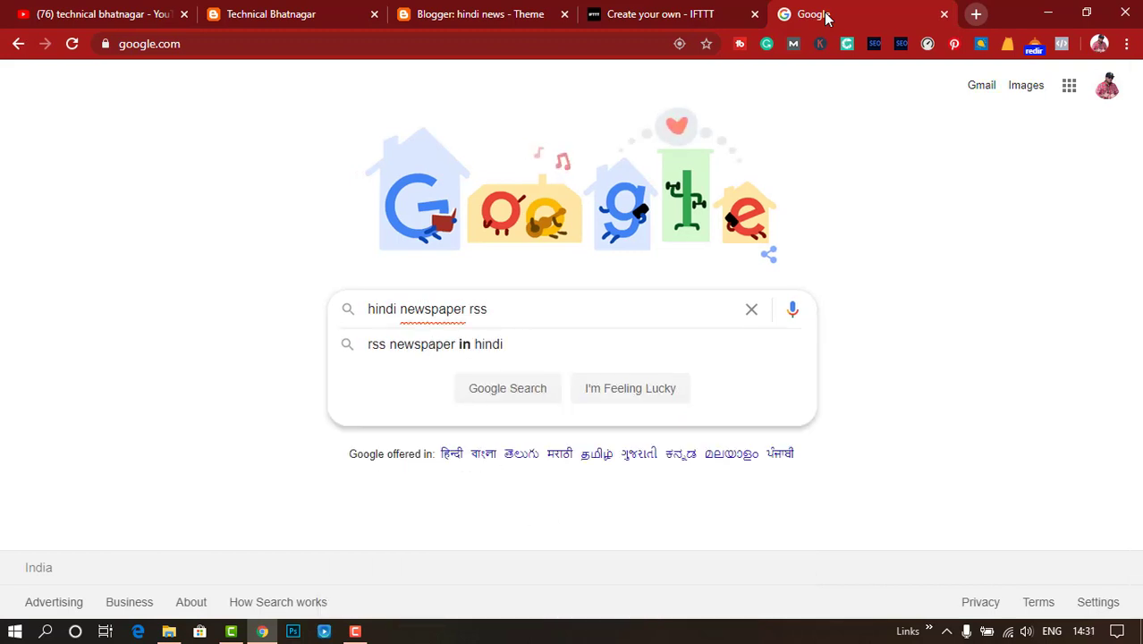
text( feeds)
key(Return)
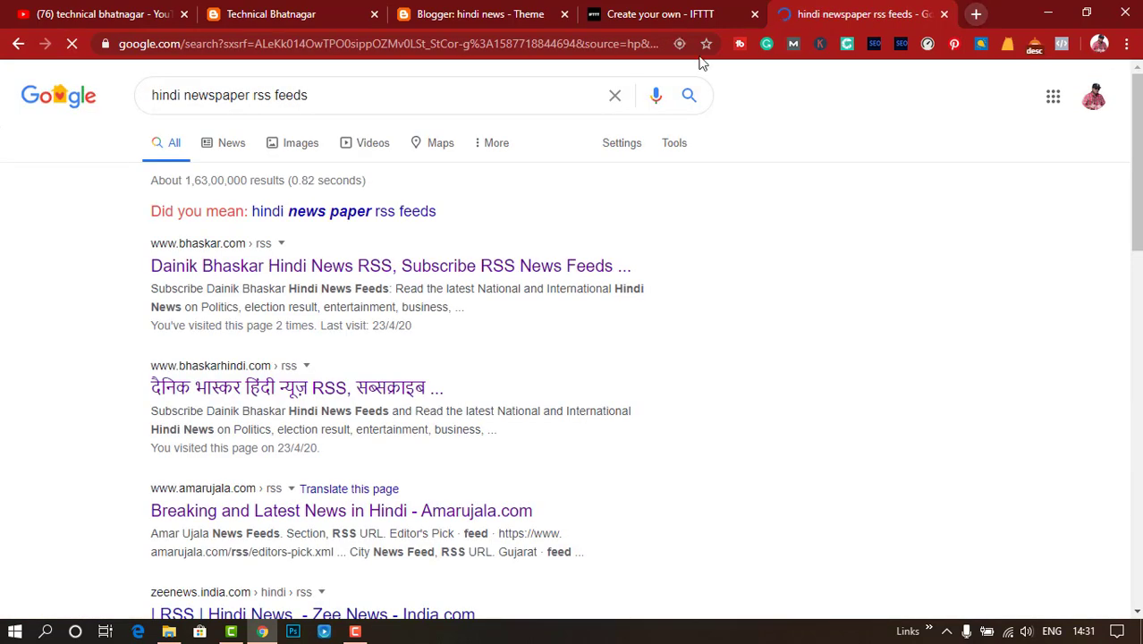
click(332, 221)
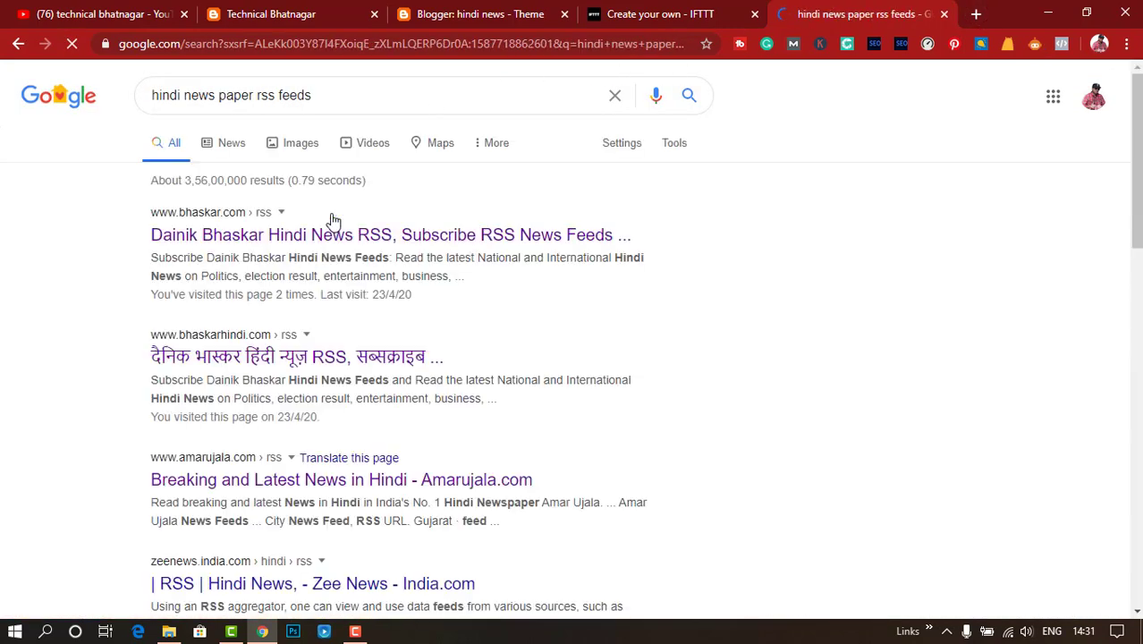
- Open the Amarujala.com and Dainik Bhaskar RSS results in separate tabs and look through the remaining search results
right_click(453, 483)
click(521, 352)
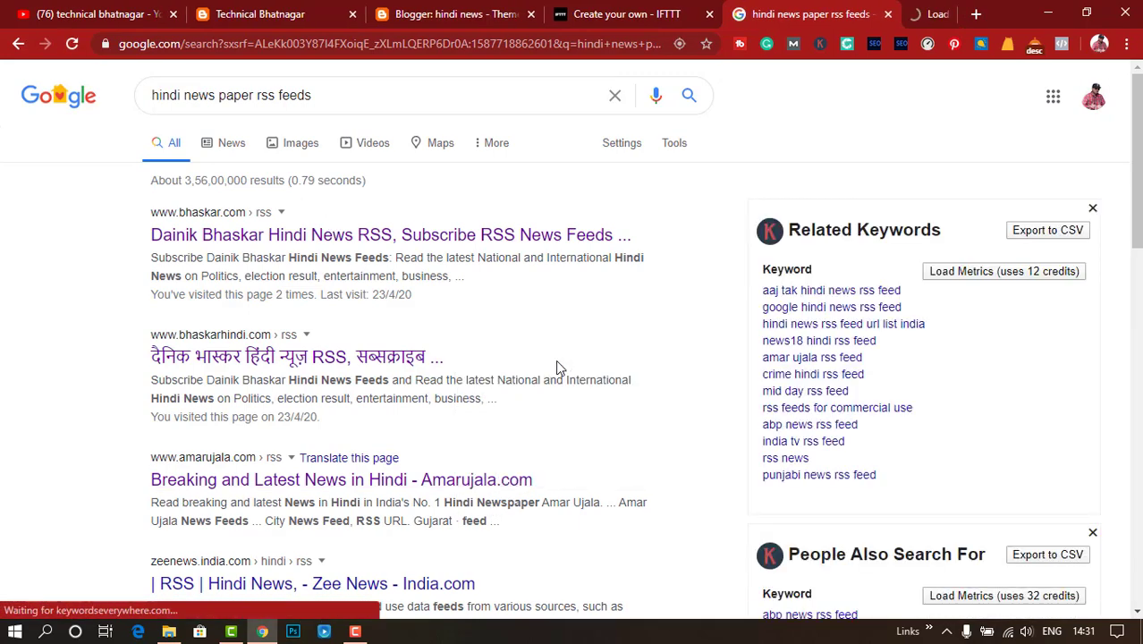
right_click(493, 239)
click(516, 251)
scroll(553, 352, down, 5)
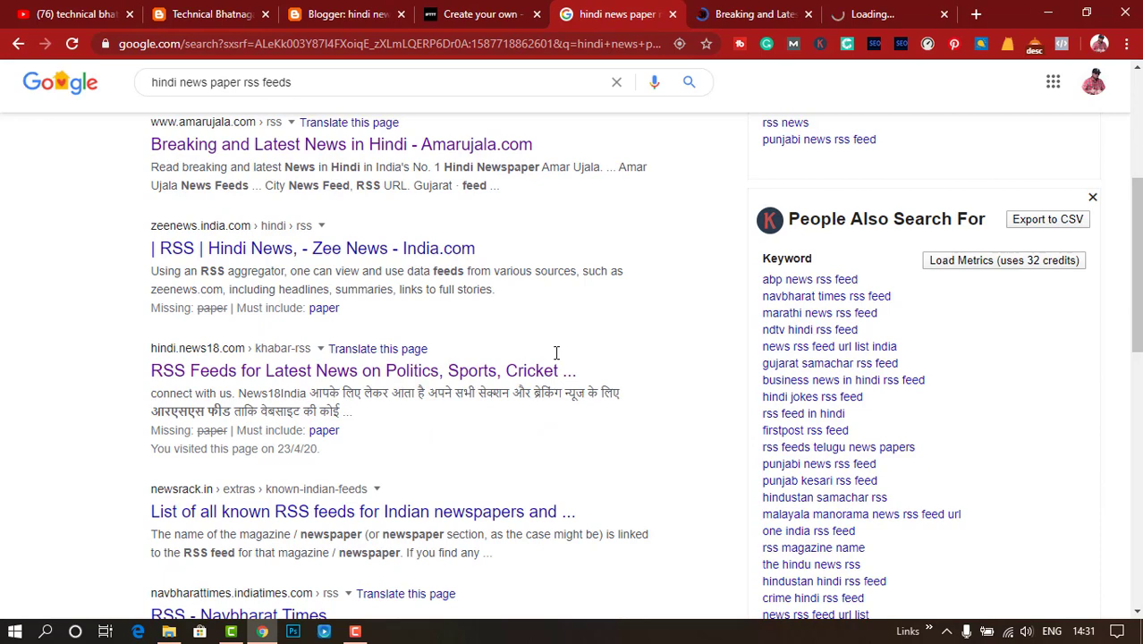
scroll(550, 357, down, 1)
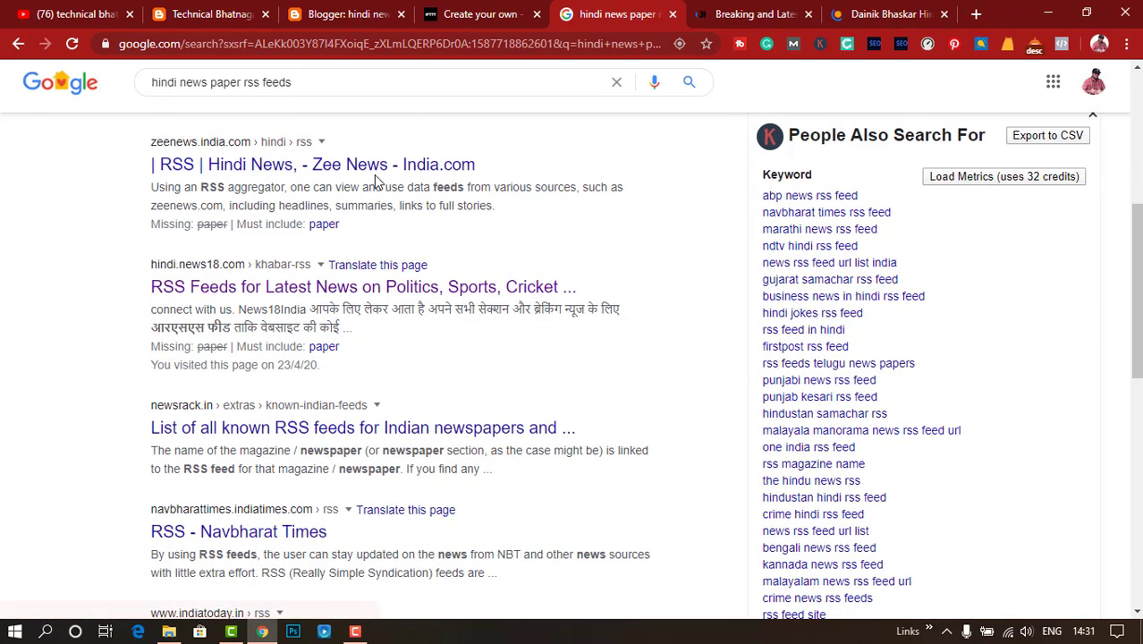
- Copy the Breaking News feed address from the Amar Ujala RSS page and paste it into the IFTTT trigger's Feed URL
click(757, 17)
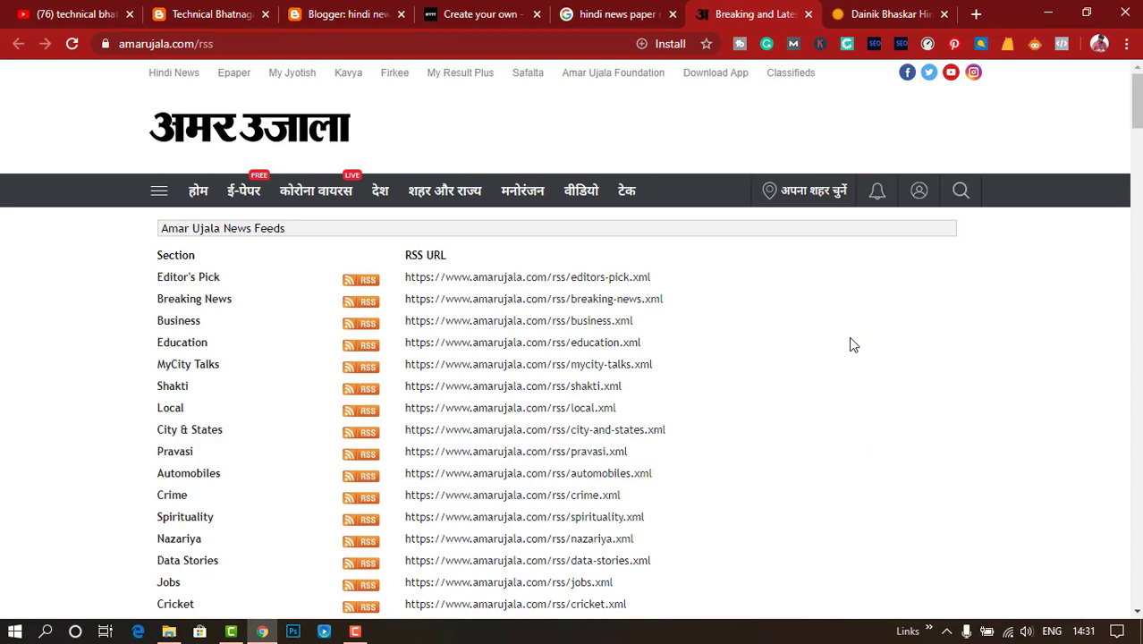
scroll(851, 345, down, 10)
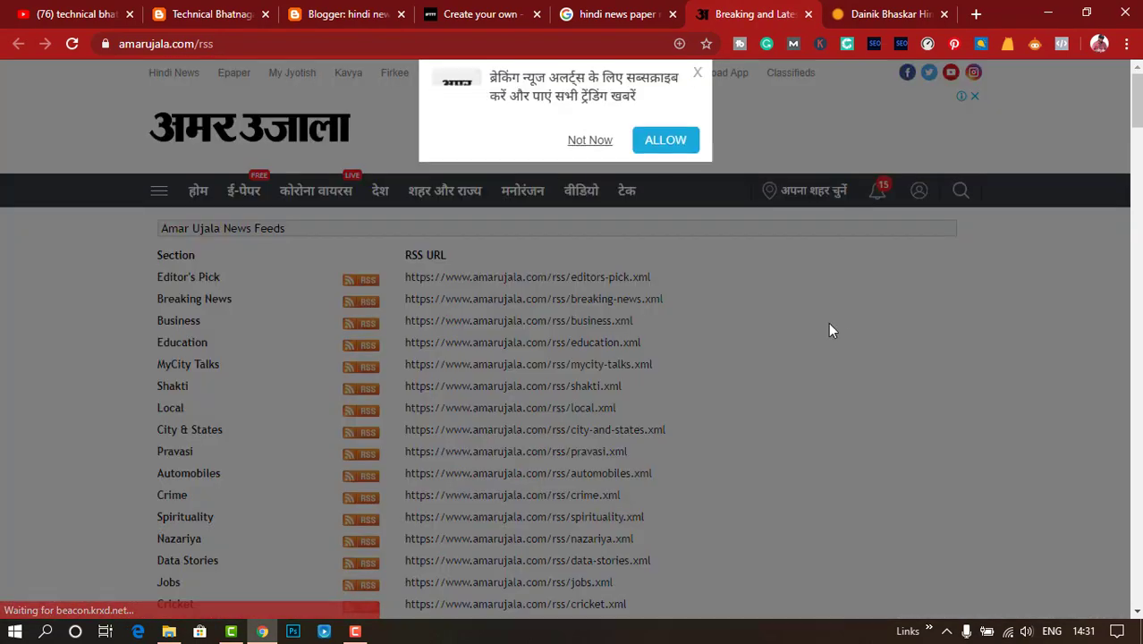
click(594, 142)
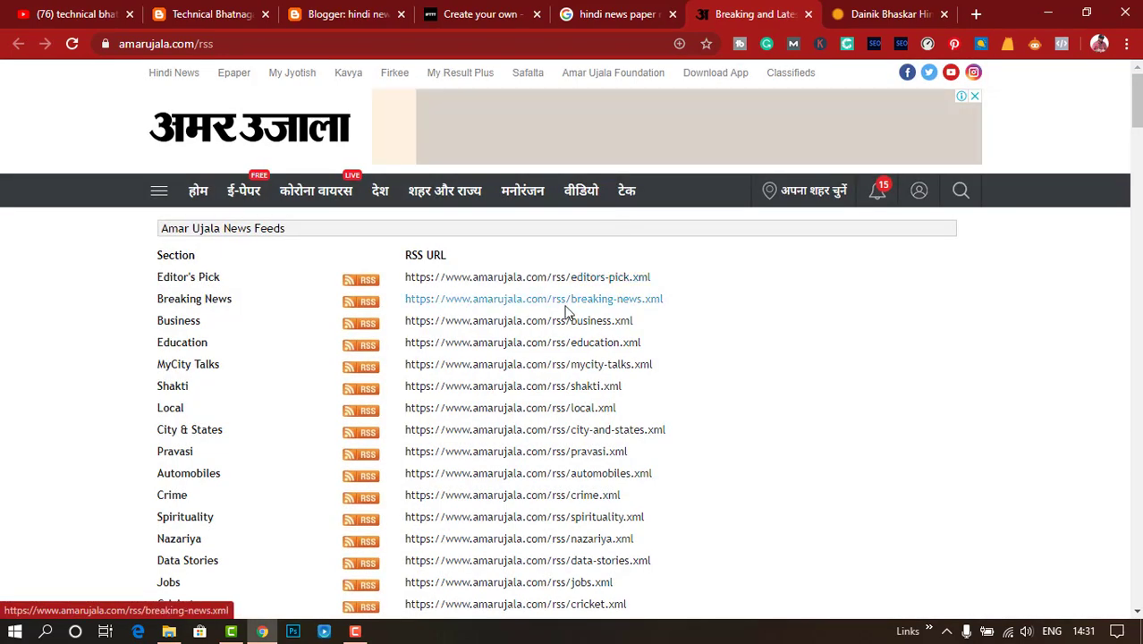
drag(666, 299, 407, 299)
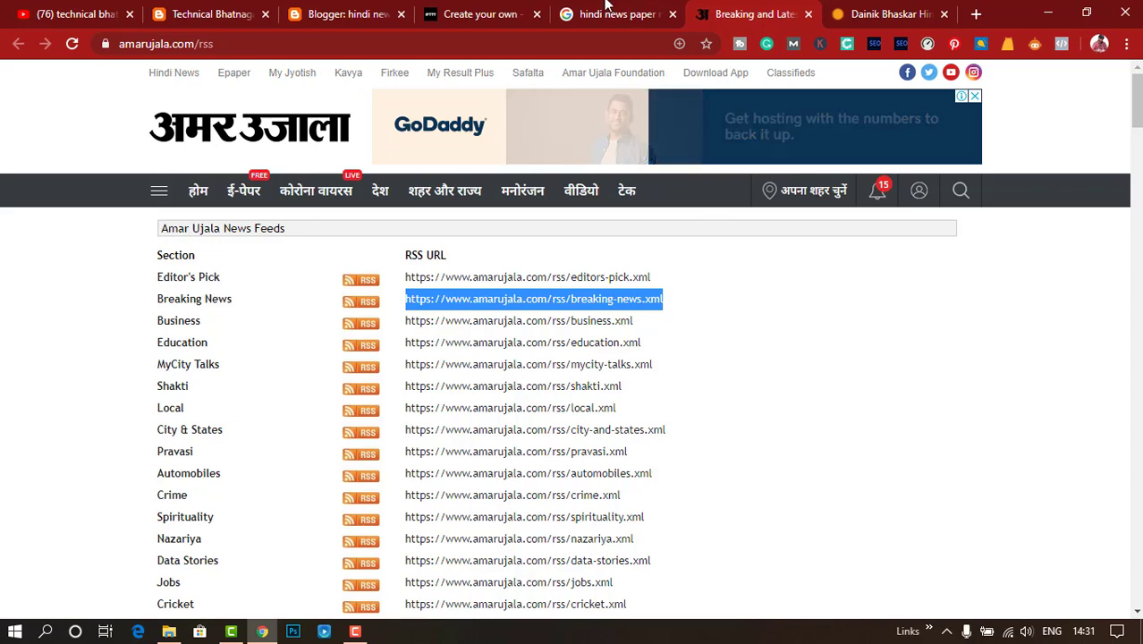
click(476, 13)
text(https://www.amarujala.com/rss/breaking-news.xml  Download Amar Ujala App for Breaking News in Hindi & Live Updates. https://www.amarujala.com/channels/downloads?tm_source=text_share)
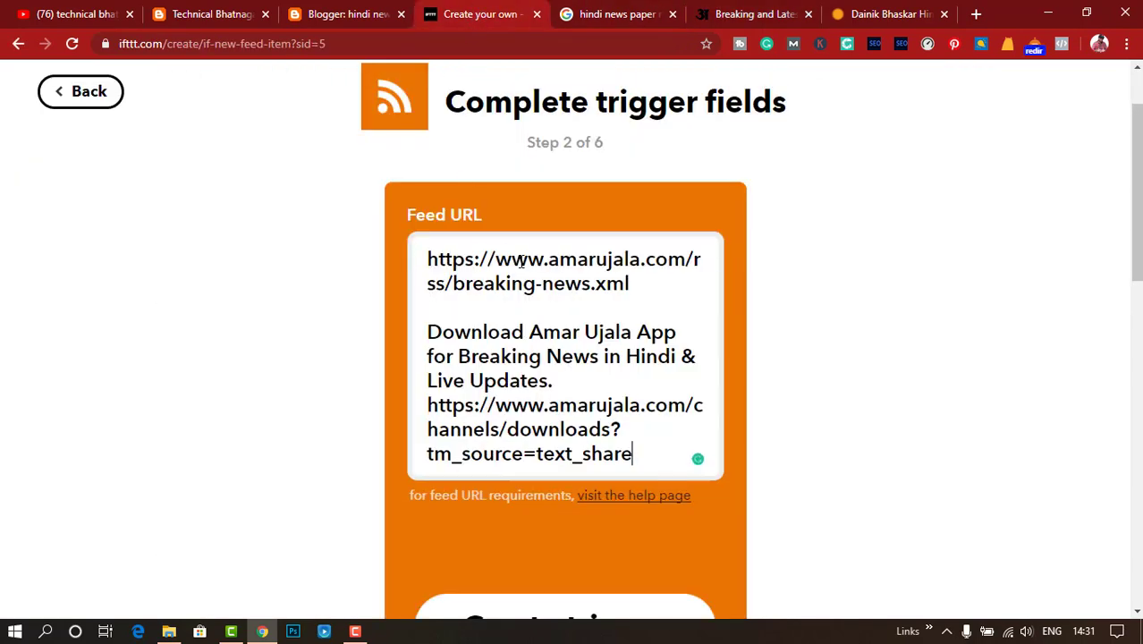
- Try to create the trigger with the full pasted text in the Feed URL
scroll(827, 322, down, 3)
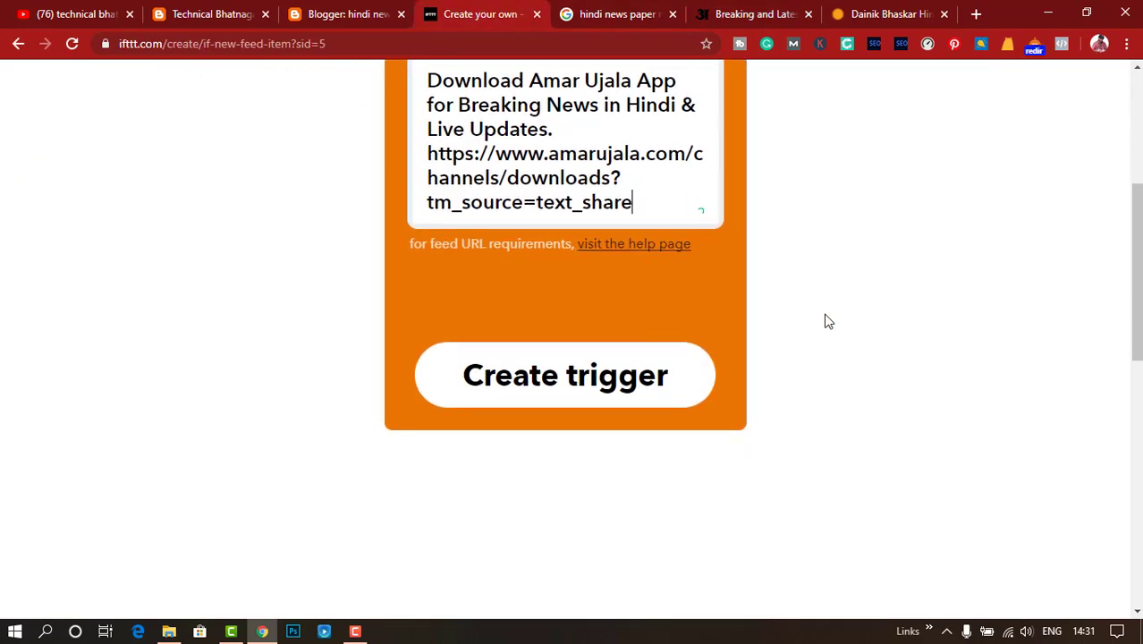
scroll(827, 322, up, 1)
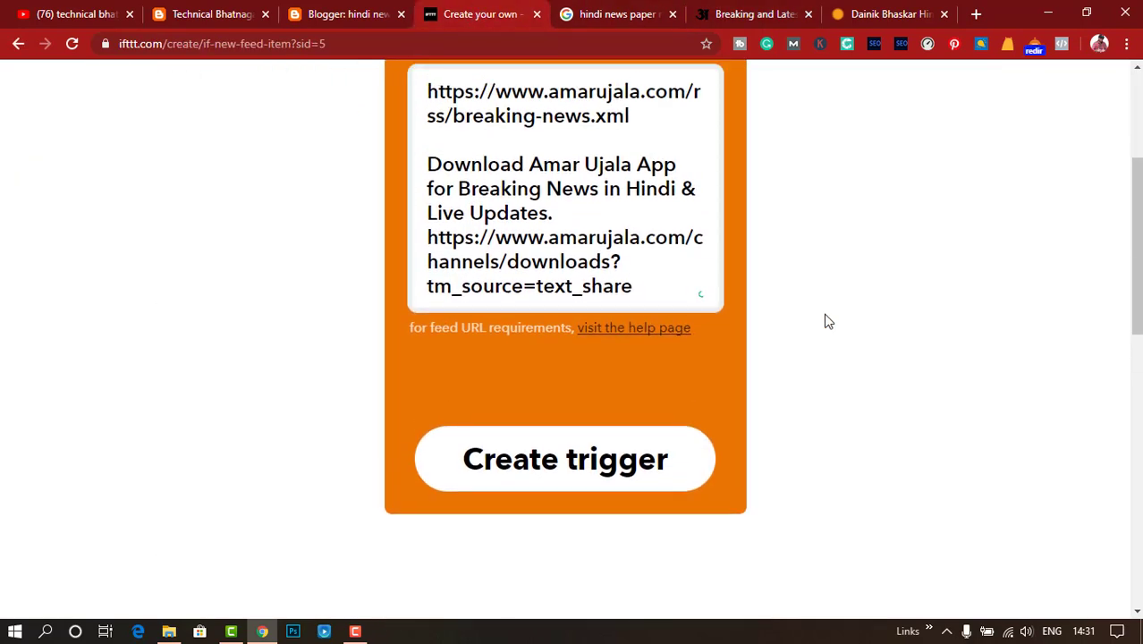
click(610, 480)
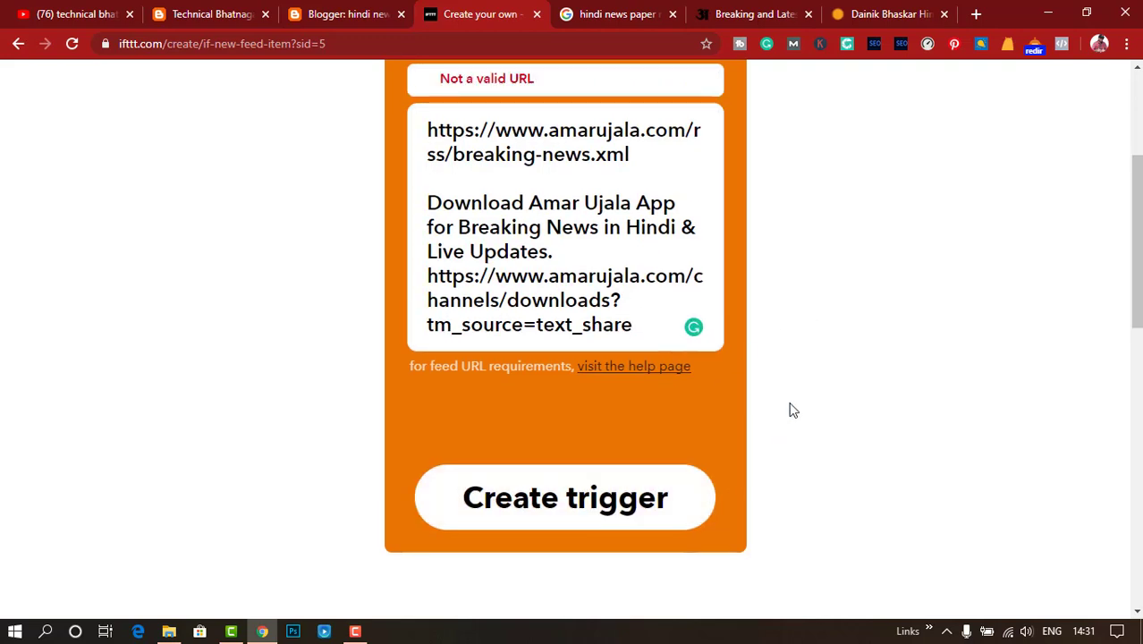
scroll(790, 410, up, 3)
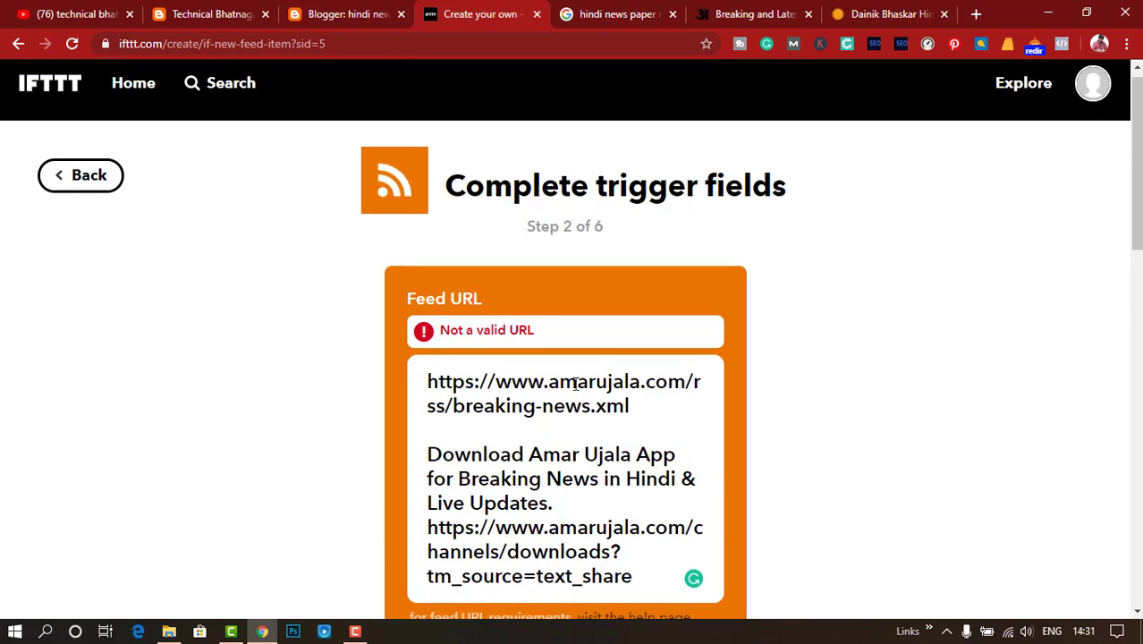
scroll(575, 383, down, 1)
drag(429, 363, 669, 496)
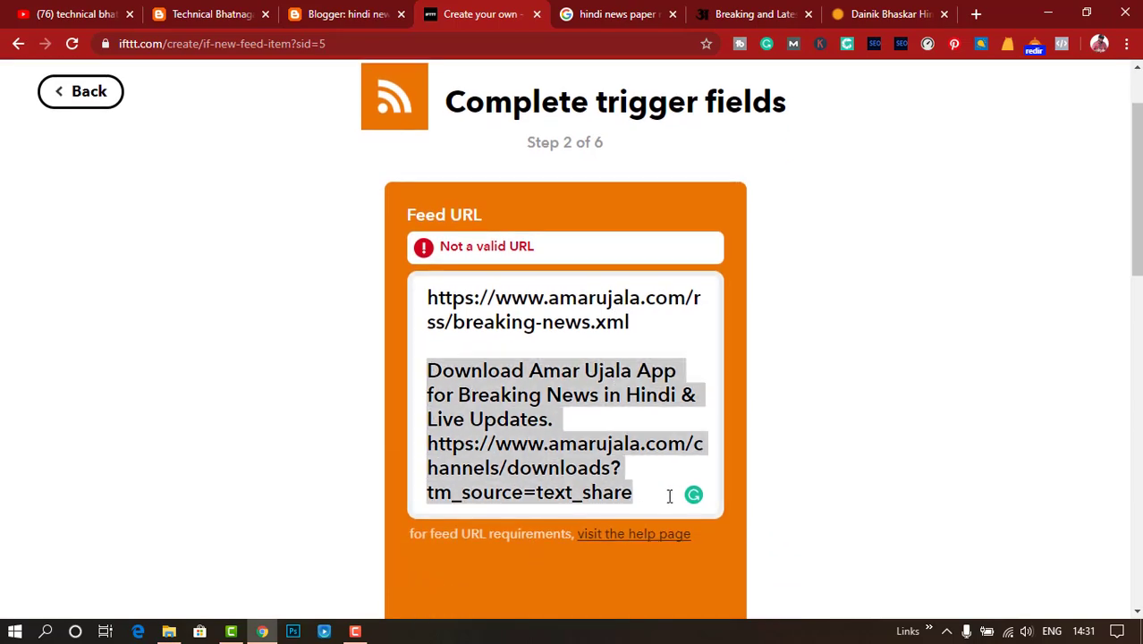
key(BackSpace)
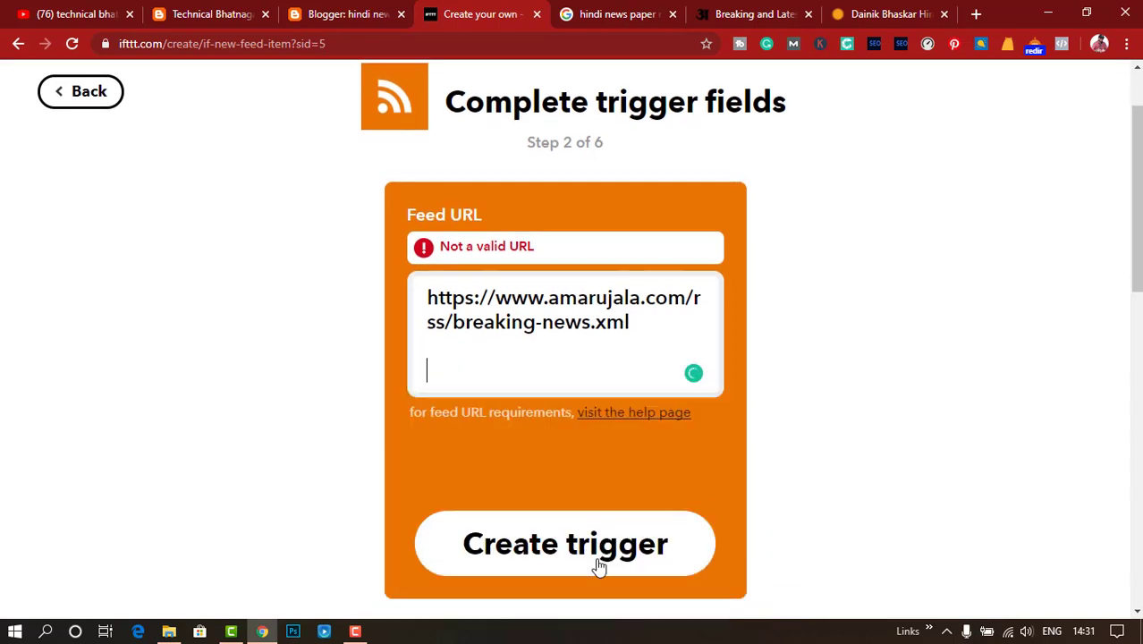
click(596, 562)
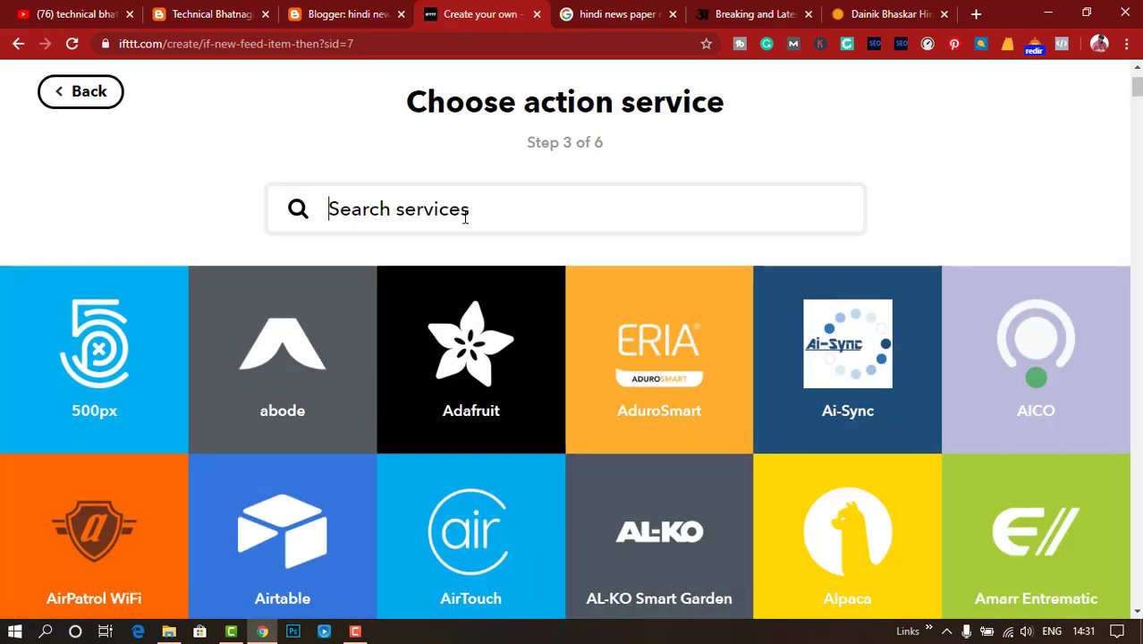
- Find Blogger as the action service by searching "blo", connect it with the first listed Google account and allow IFTTT to manage Blogger
text(blo)
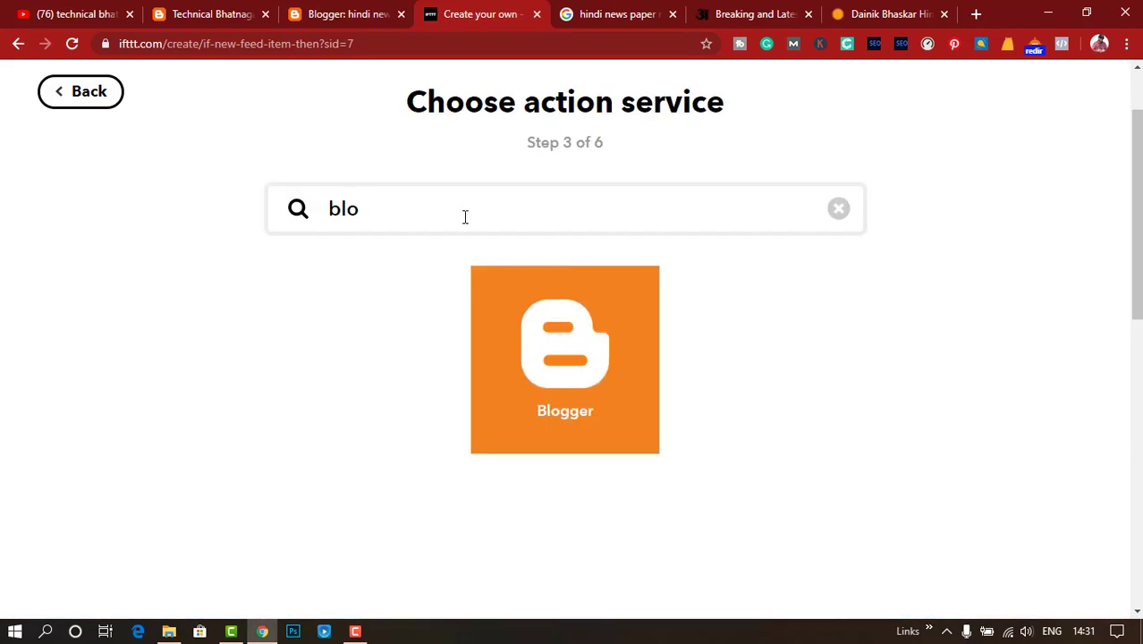
click(528, 343)
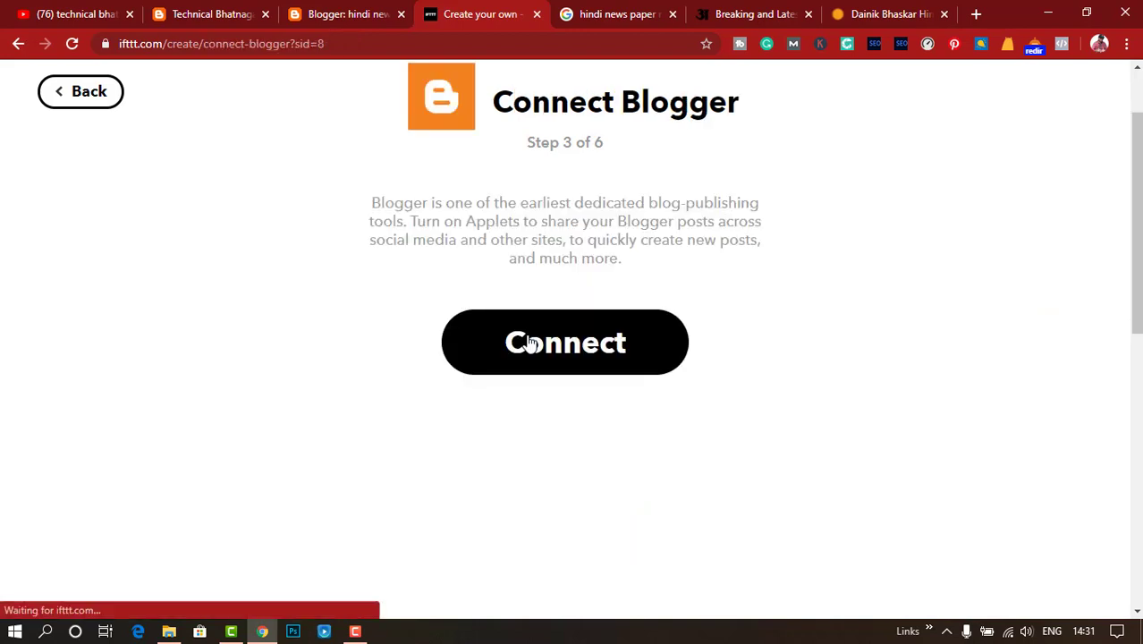
click(635, 368)
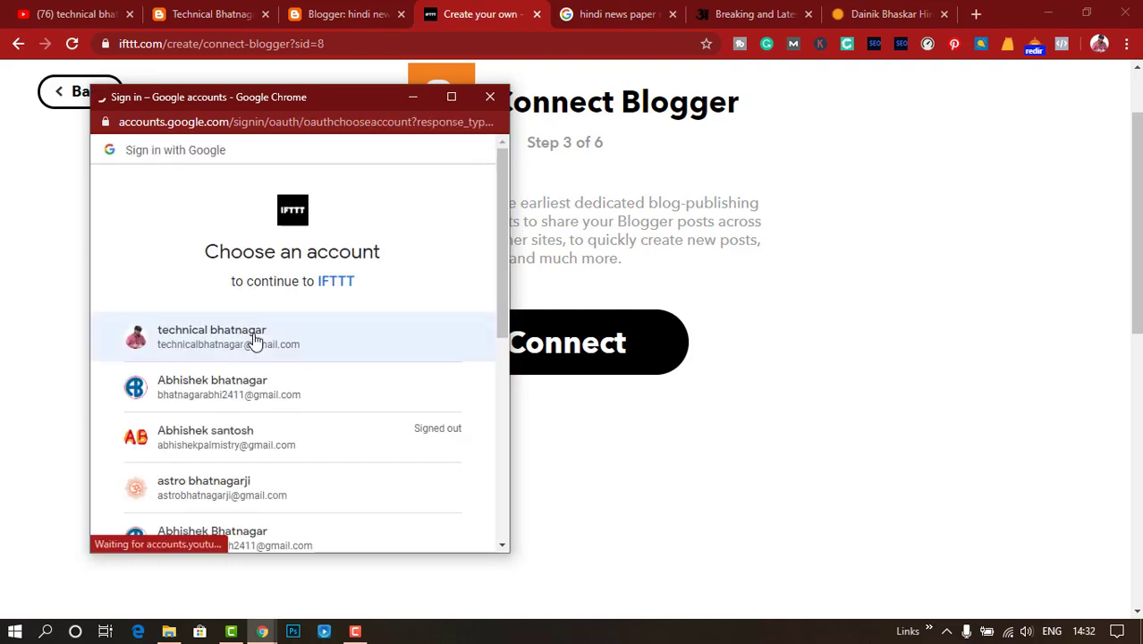
click(291, 339)
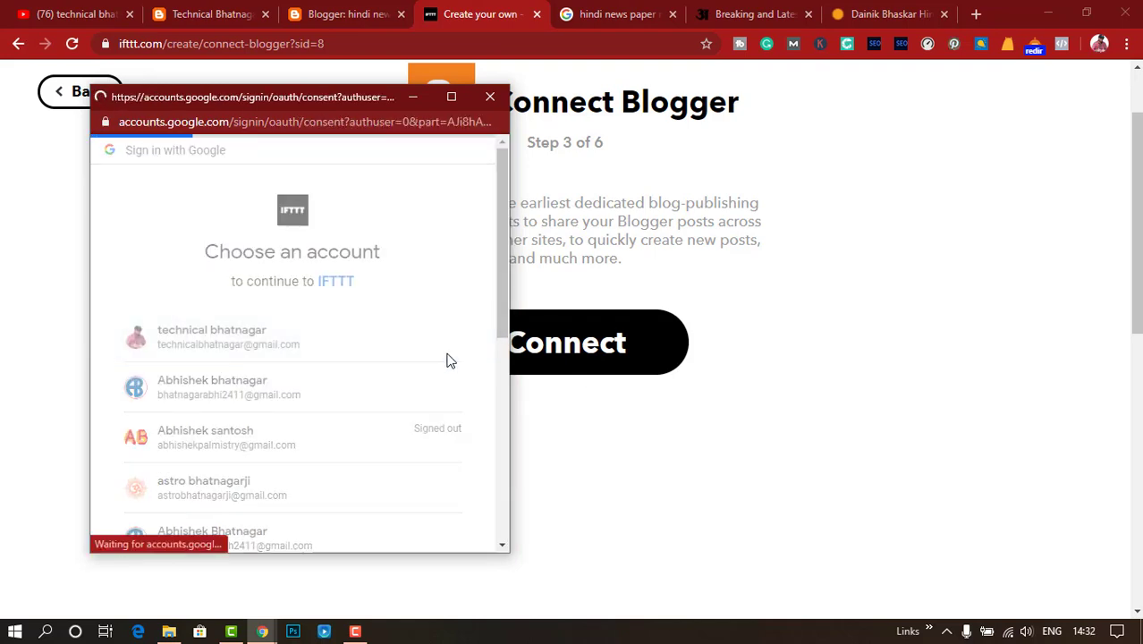
scroll(450, 360, down, 1)
scroll(450, 360, down, 1)
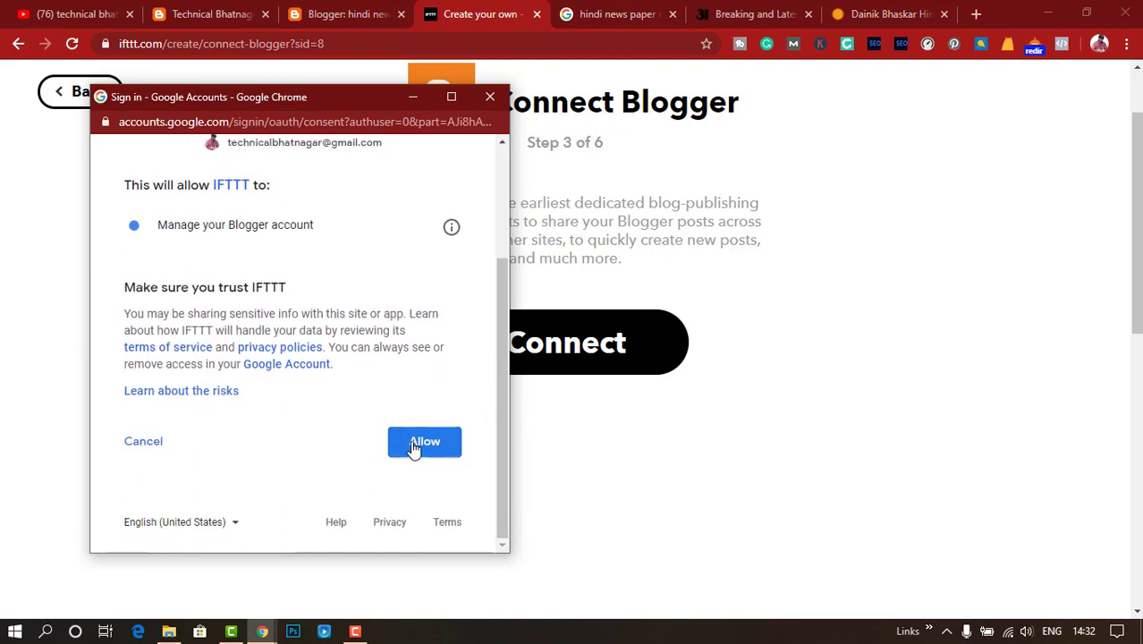
click(413, 445)
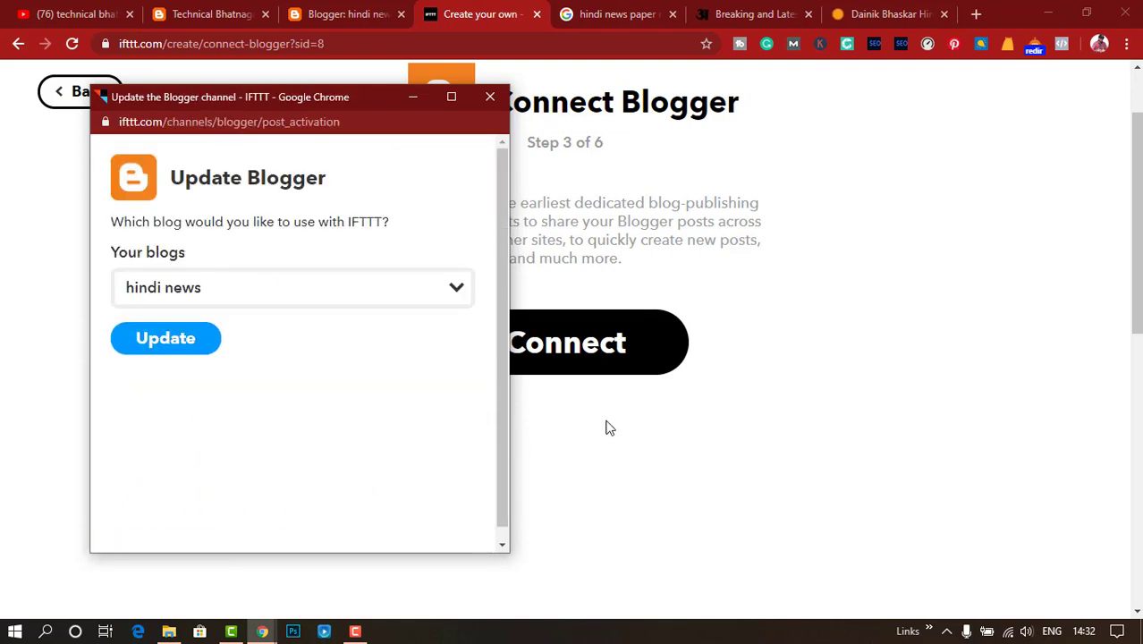
- Select the hindi news blog for use with IFTTT and update the Blogger connection
click(432, 292)
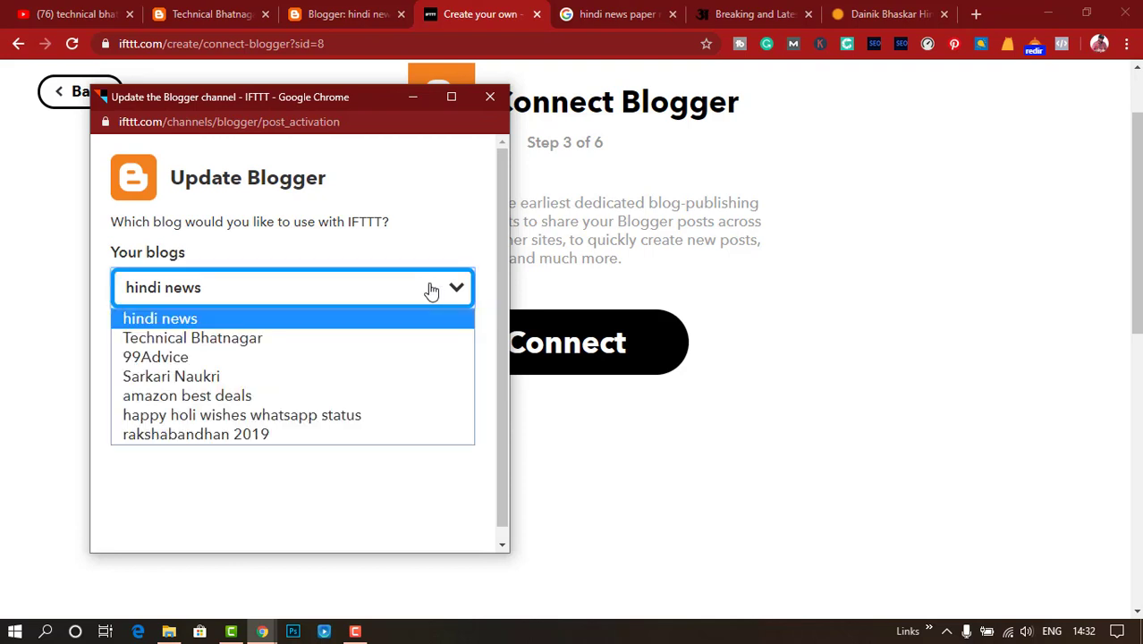
click(347, 320)
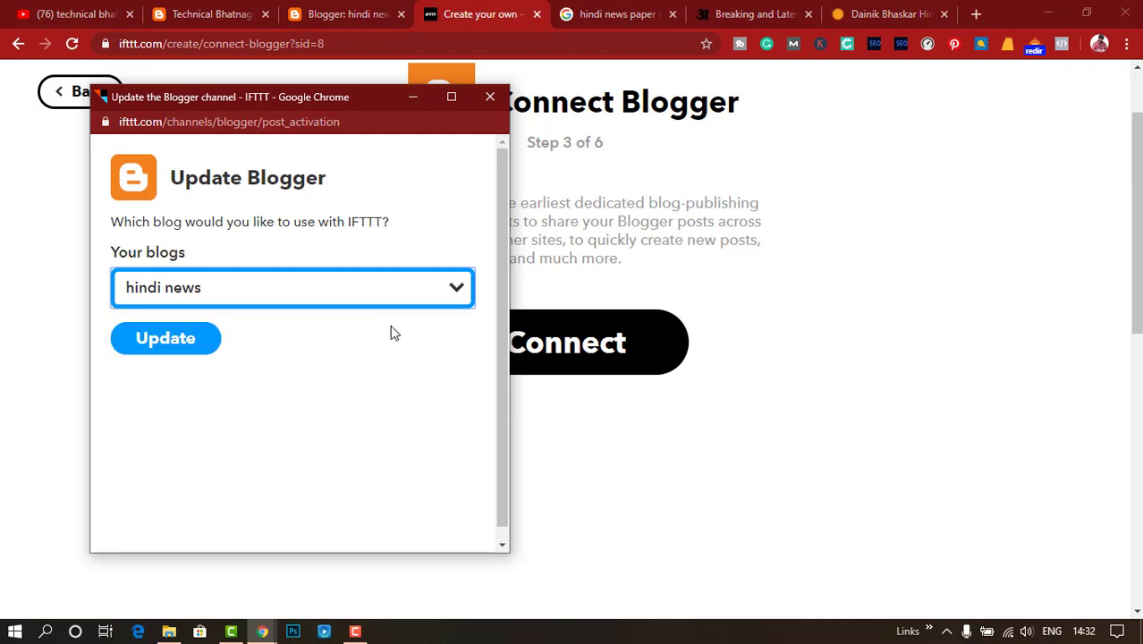
click(191, 349)
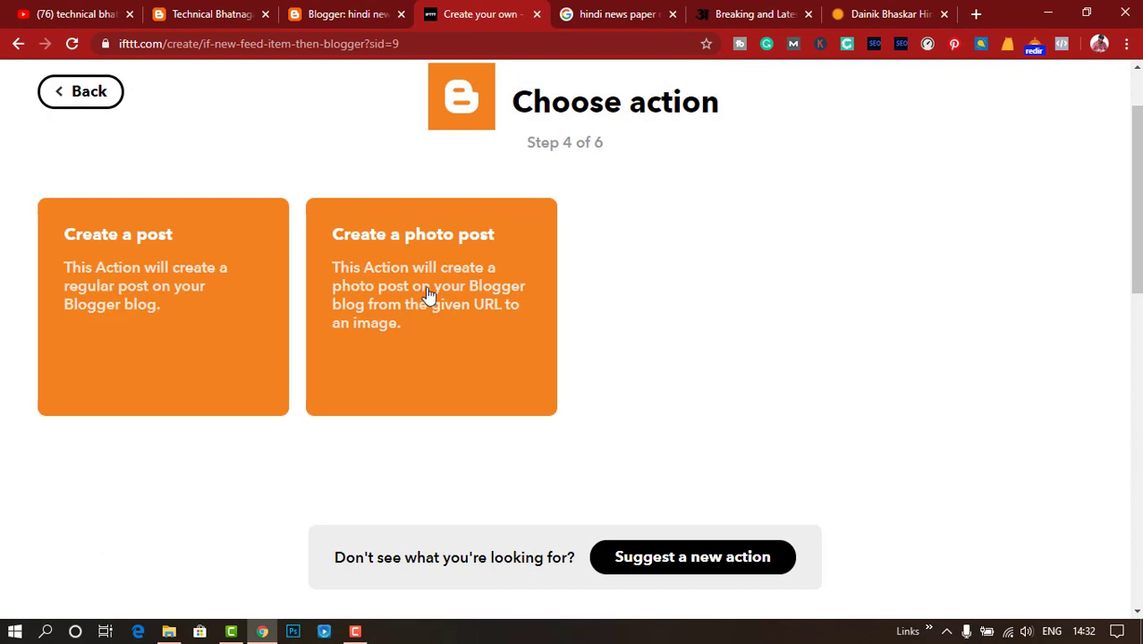
- Choose the Create a post action and look over its Title, Body and Labels fields
click(185, 294)
scroll(1010, 404, down, 1)
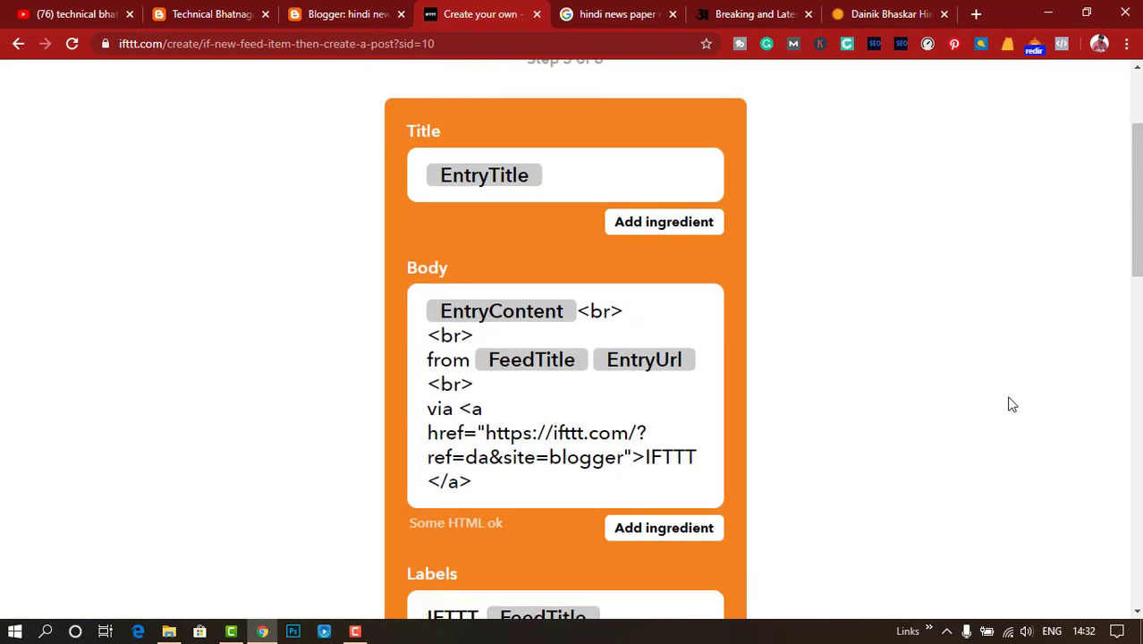
scroll(996, 401, down, 2)
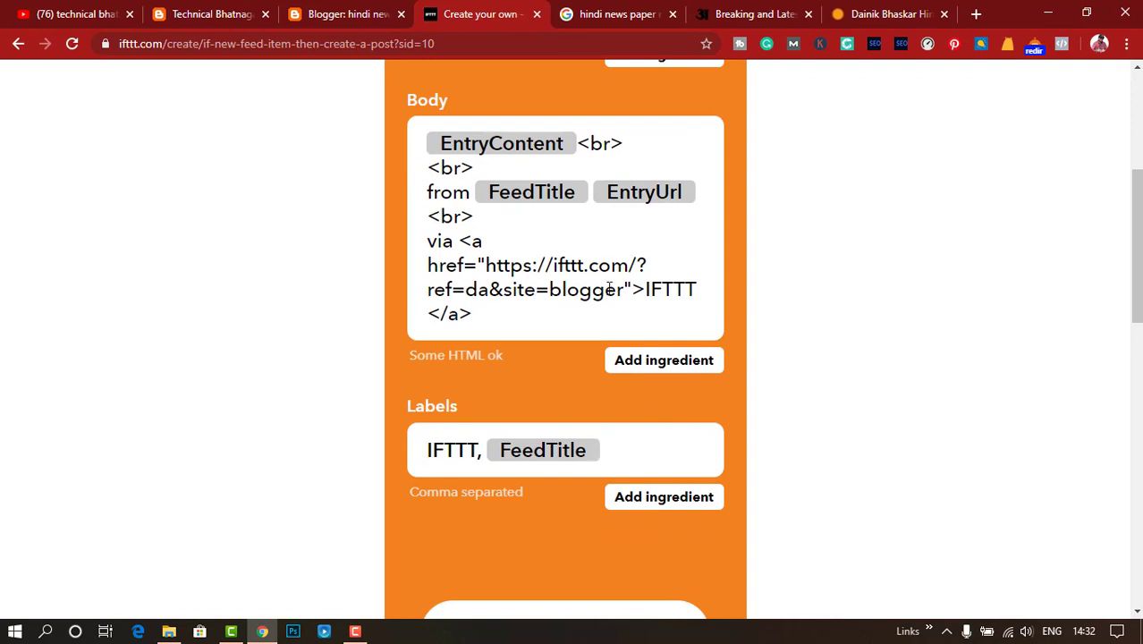
- Replace the "via IFTTT" link at the end of the post Body with the EntryImageUrl ingredient
scroll(575, 332, up, 1)
drag(428, 324, 502, 400)
key(BackSpace)
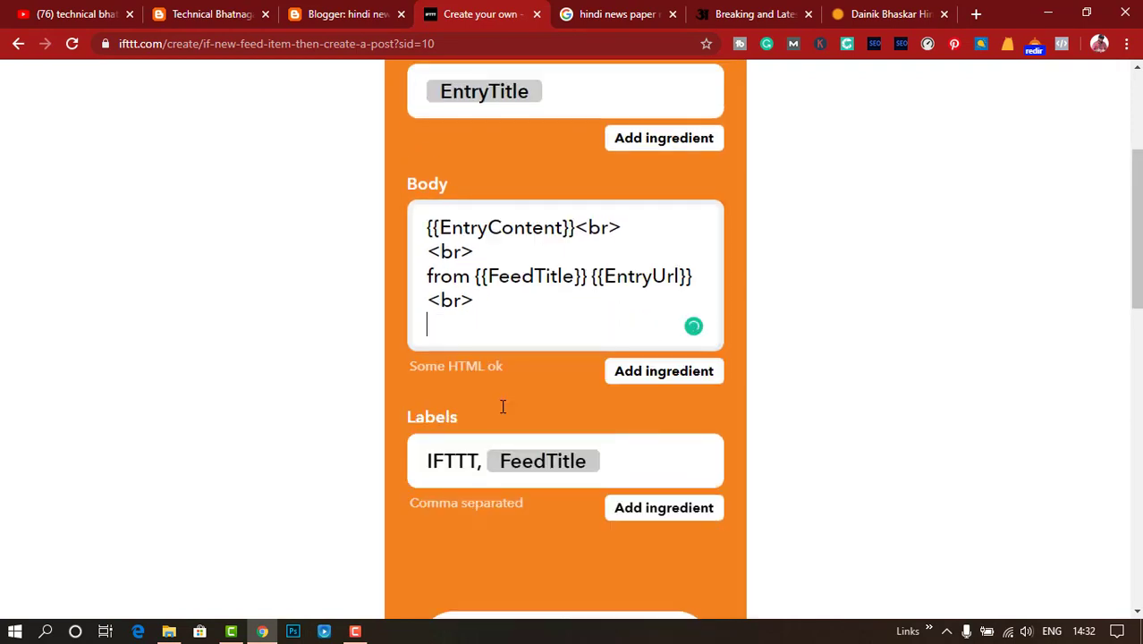
click(677, 375)
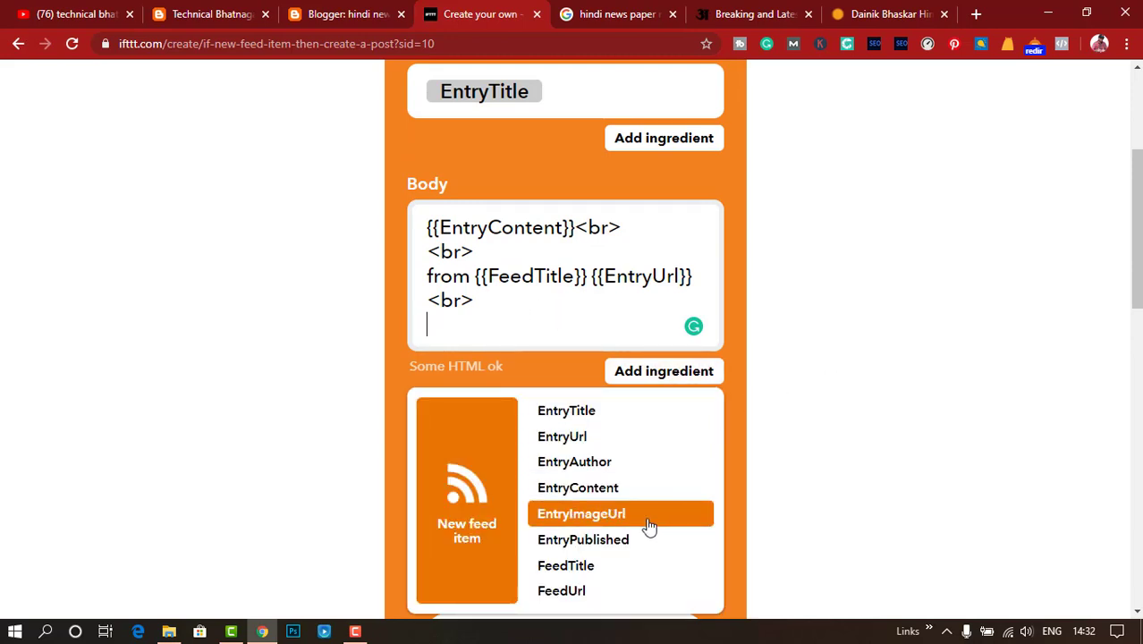
click(646, 523)
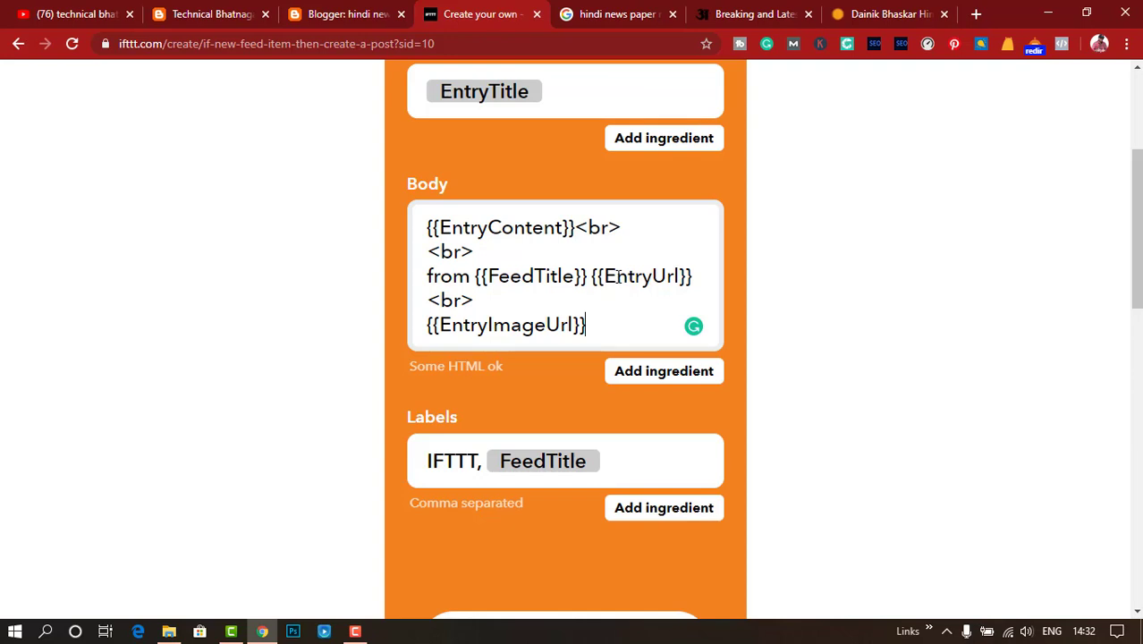
scroll(614, 287, up, 1)
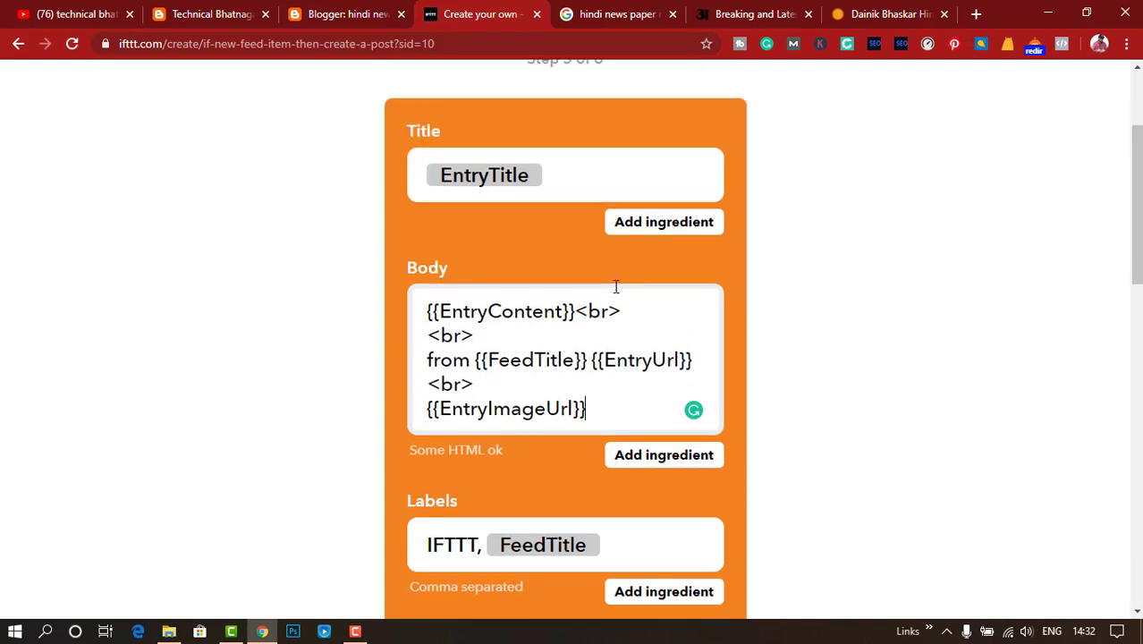
- Replace the post's Labels with "Breaking News" followed by the FeedTitle ingredient
scroll(614, 285, down, 4)
drag(607, 214, 428, 211)
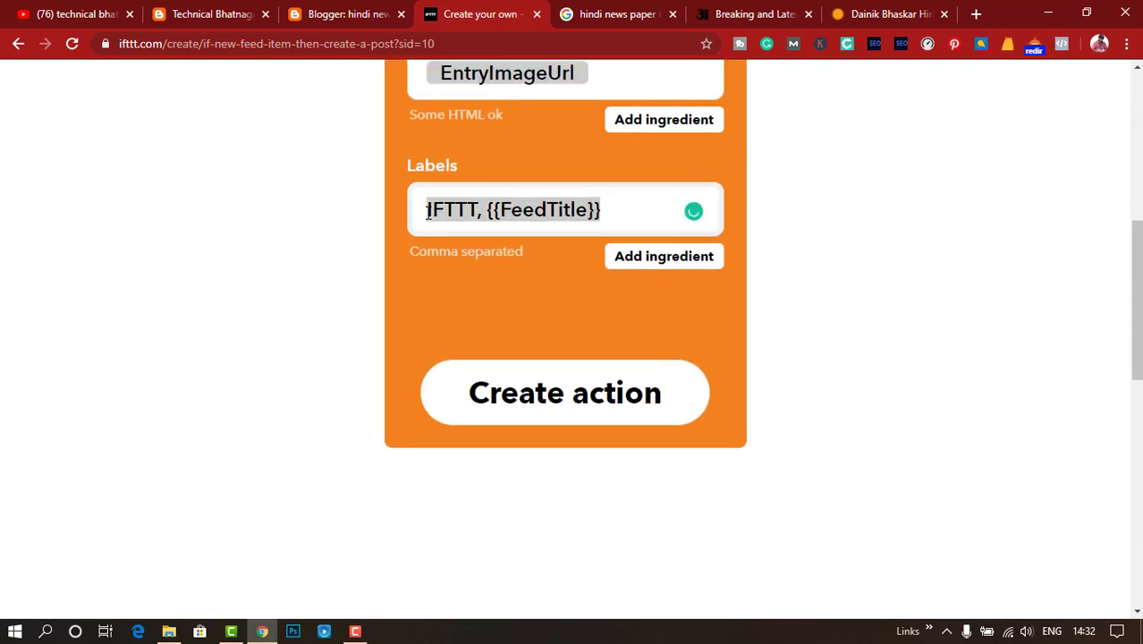
key(BackSpace)
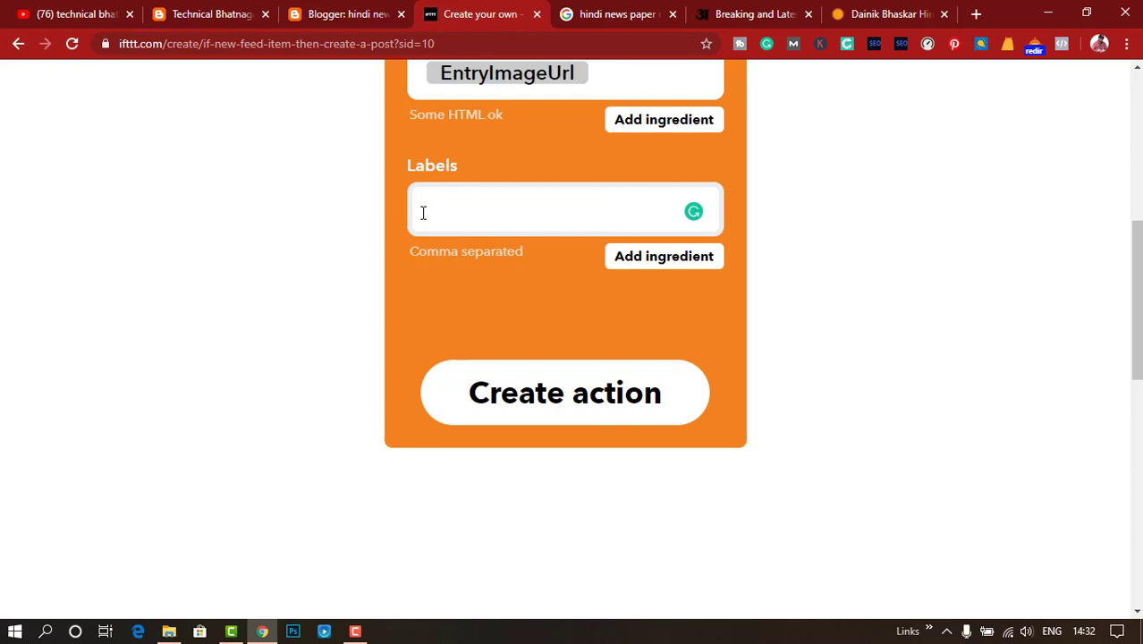
text(Breaking )
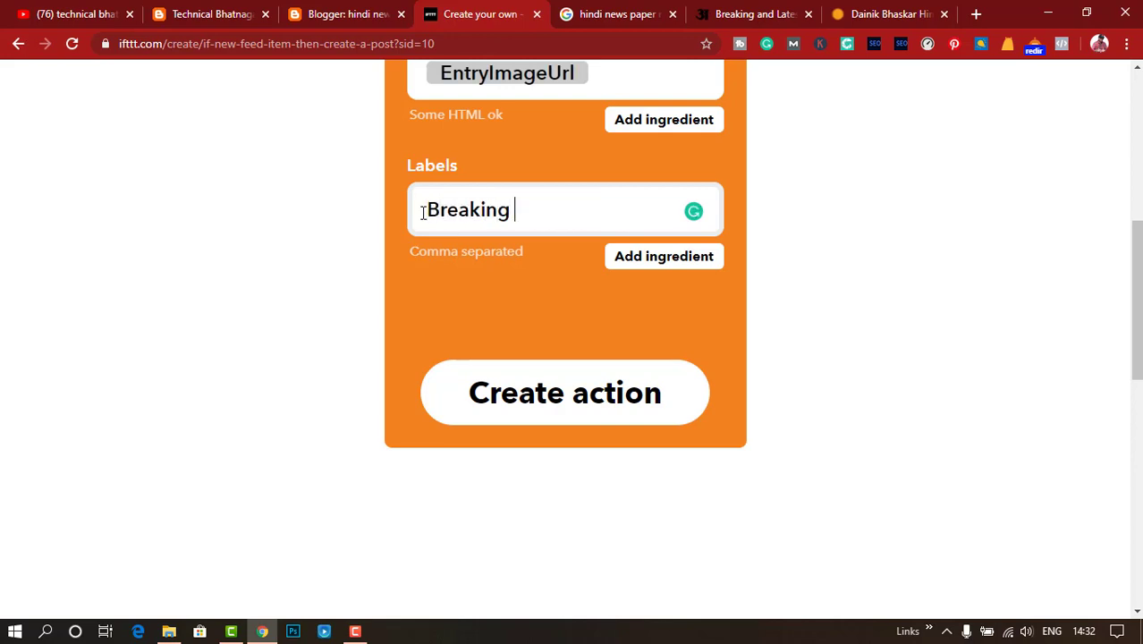
text(News)
click(637, 262)
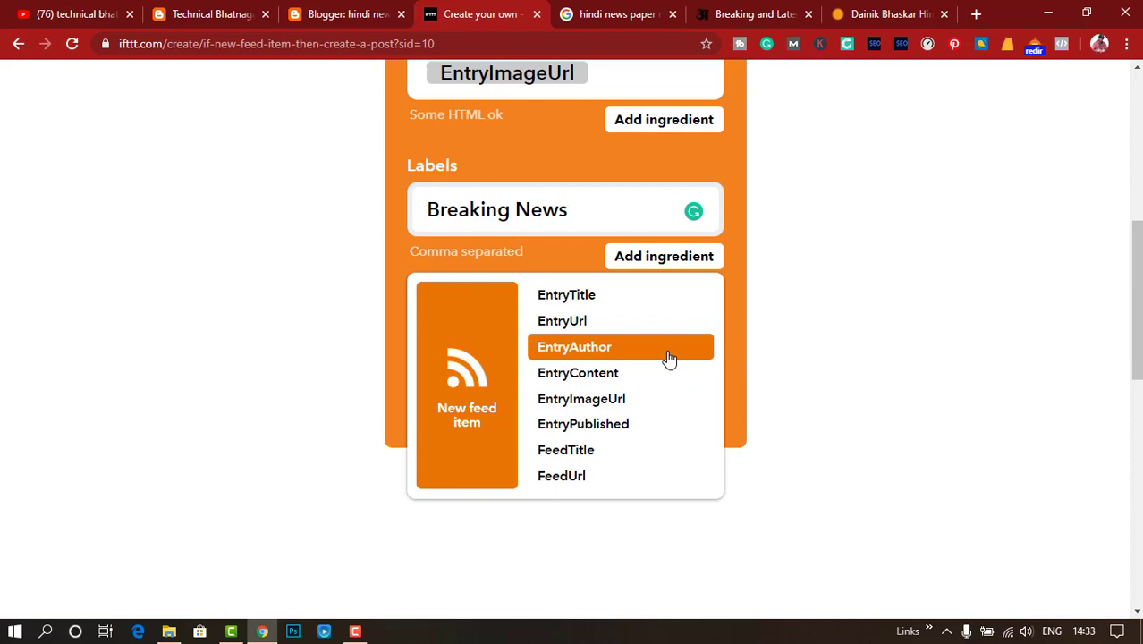
click(637, 453)
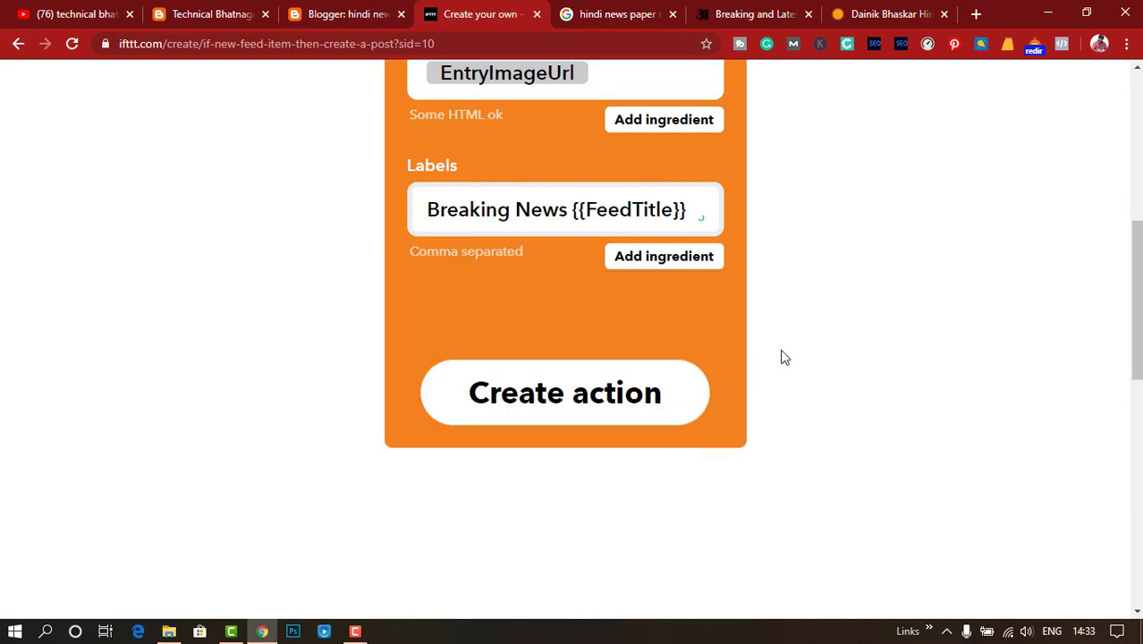
- Create the Blogger post action and finish the Amar Ujala breaking-news applet
click(631, 399)
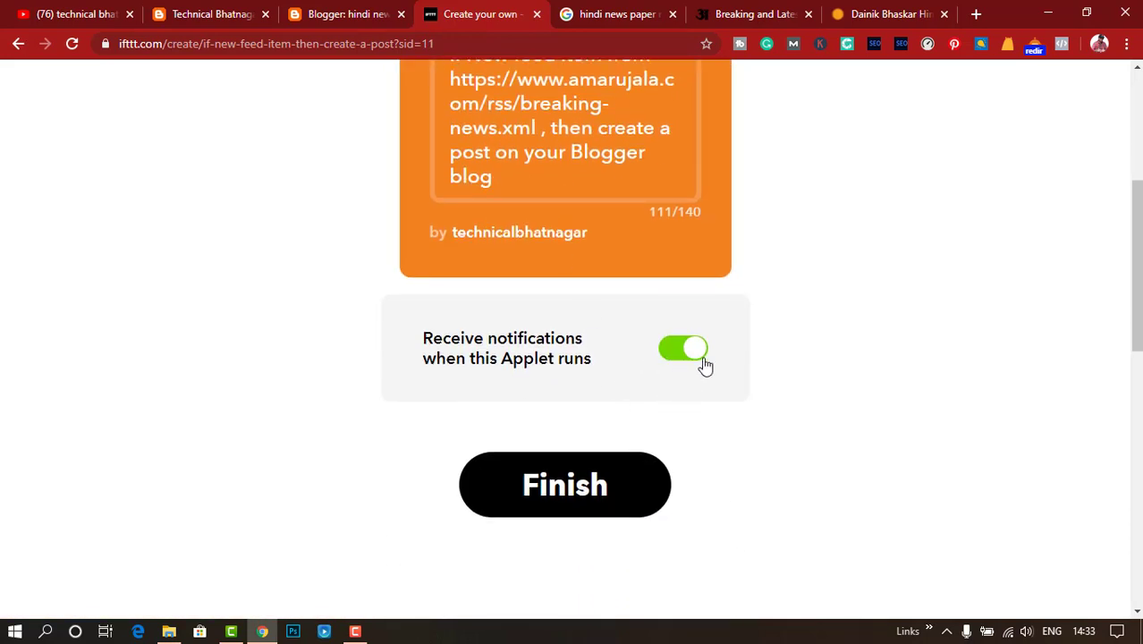
click(573, 485)
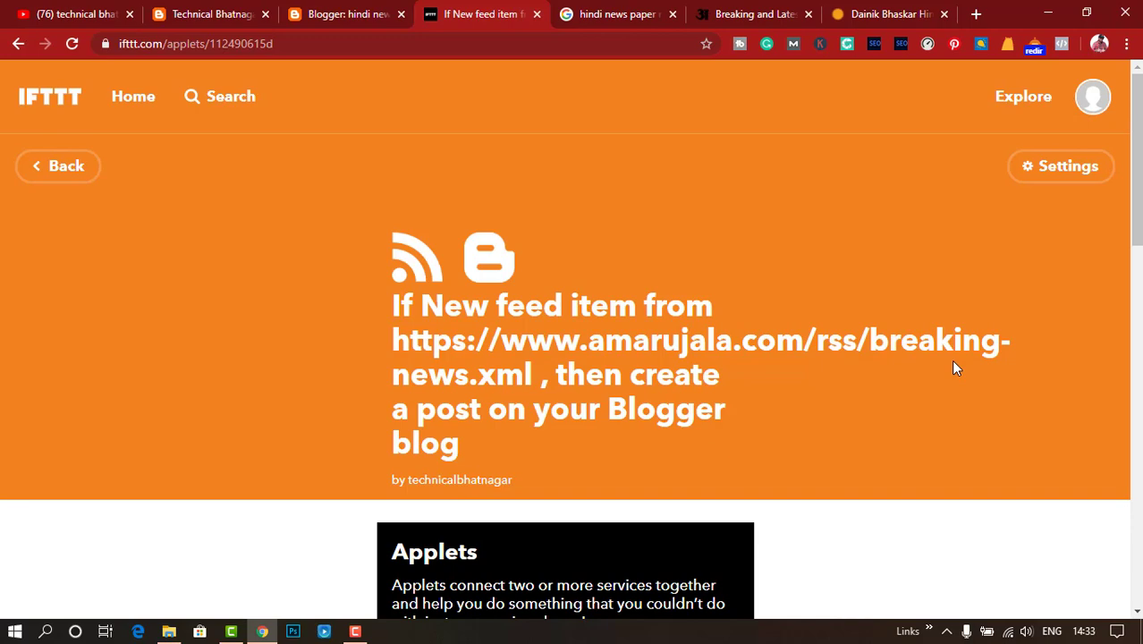
scroll(950, 360, down, 5)
scroll(934, 375, up, 5)
- Start another applet, find RSS Feed by searching "fee", and choose the New feed item trigger
click(1090, 111)
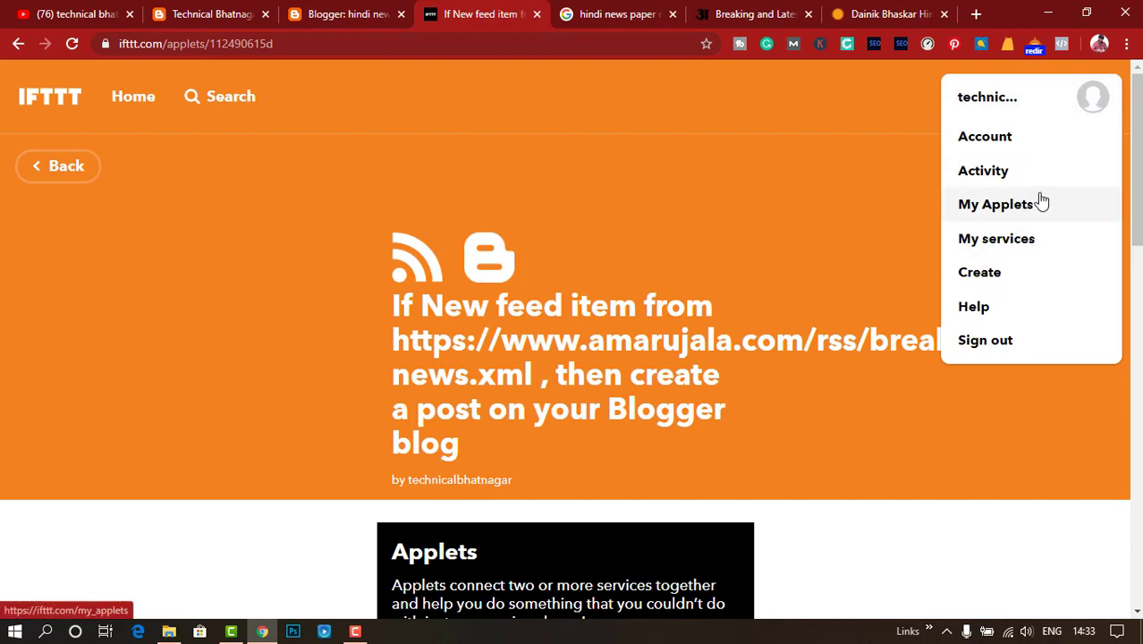
click(980, 273)
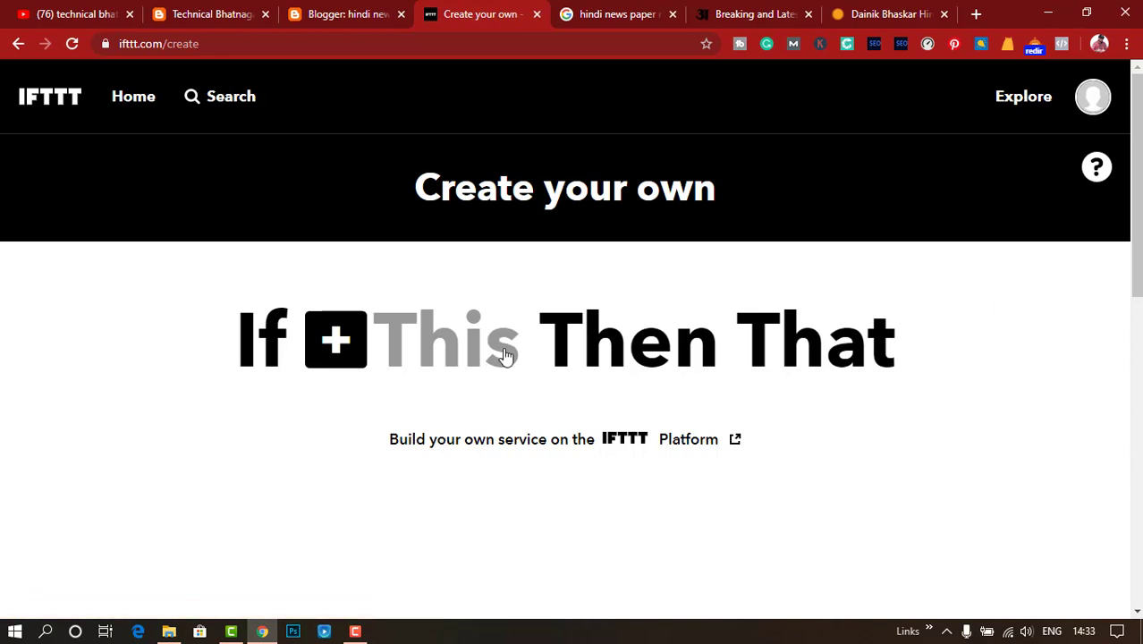
click(327, 345)
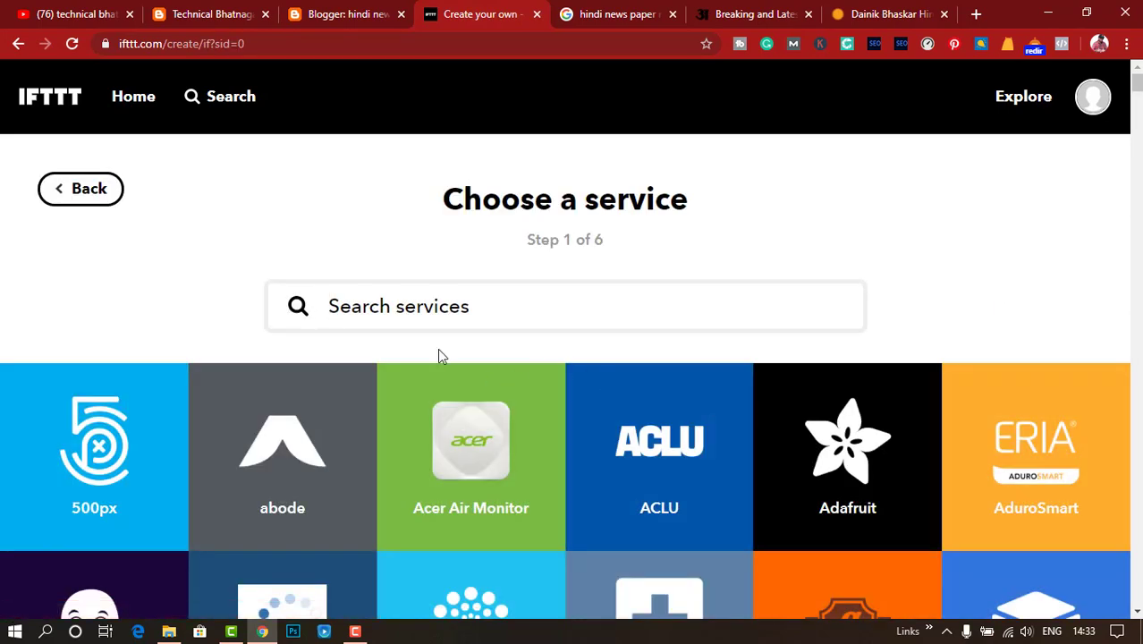
text(fee)
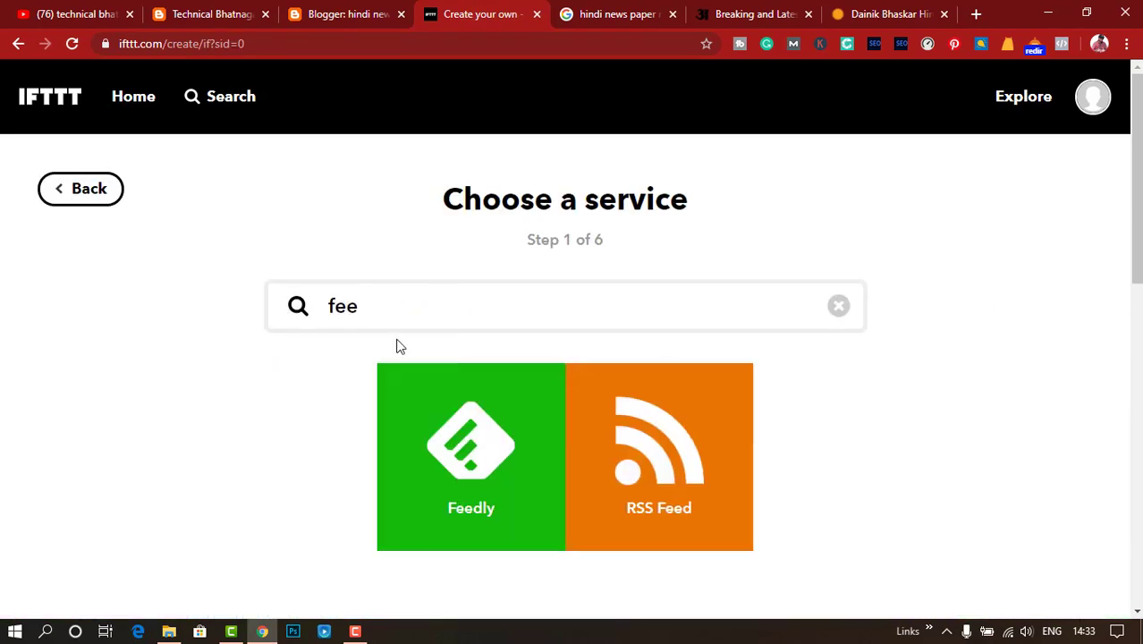
click(658, 483)
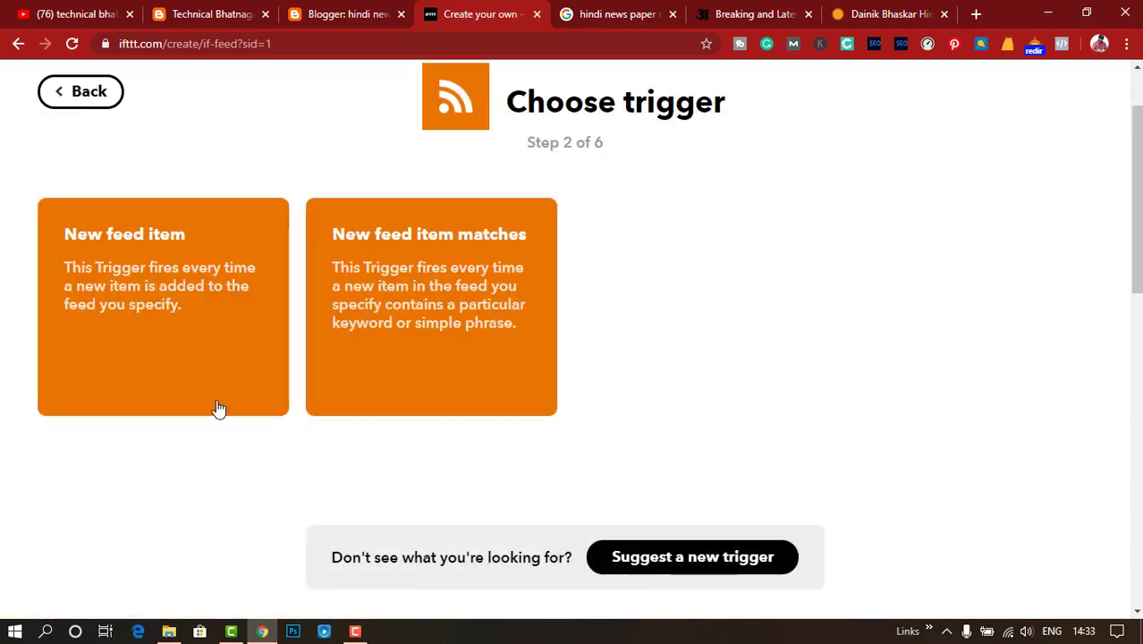
click(175, 300)
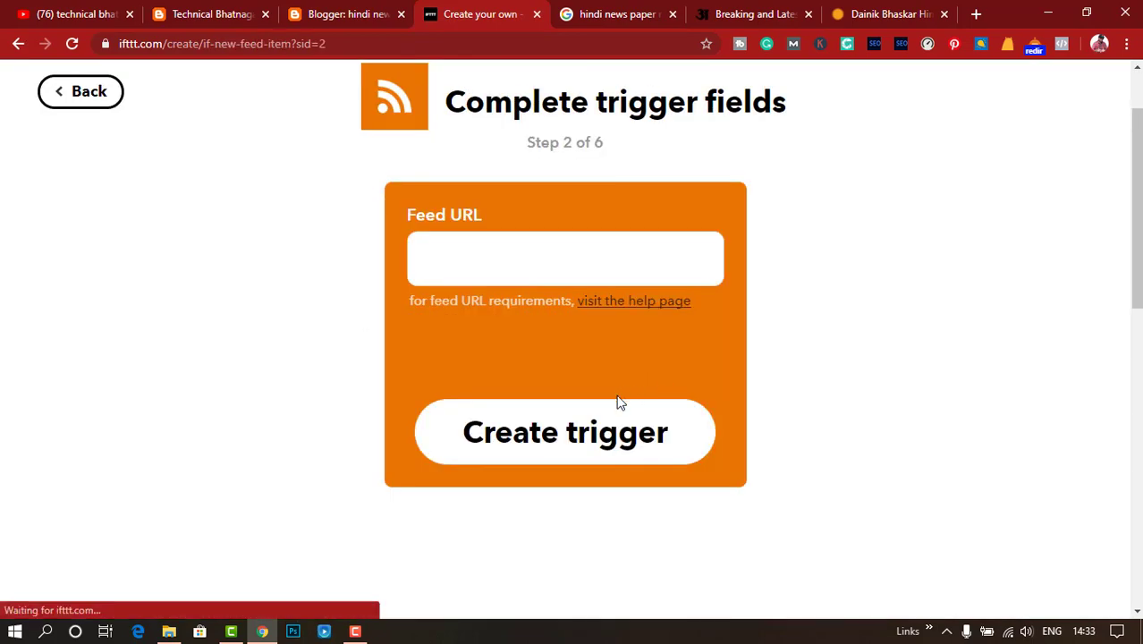
click(836, 17)
scroll(715, 338, down, 5)
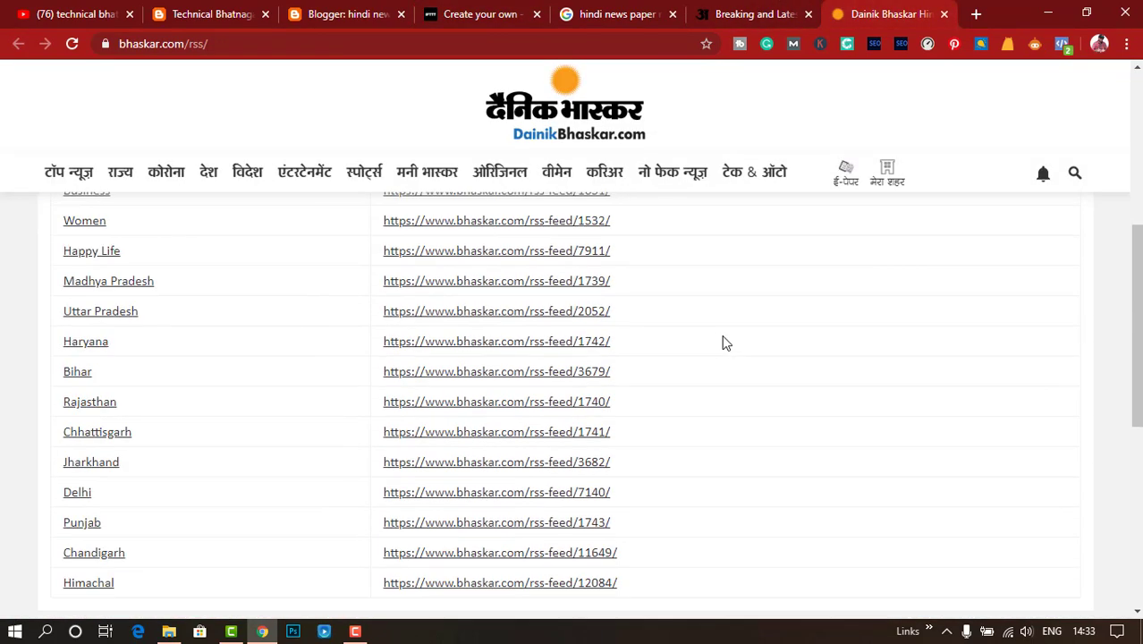
scroll(724, 342, down, 3)
scroll(726, 342, up, 8)
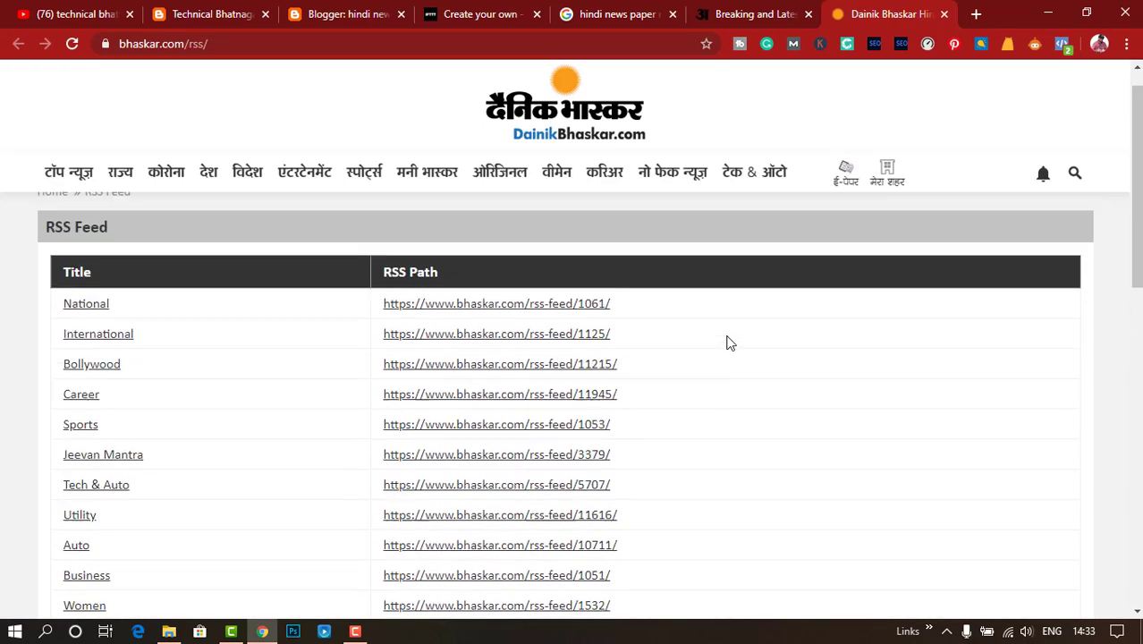
drag(615, 339, 382, 352)
key(ctrl+c)
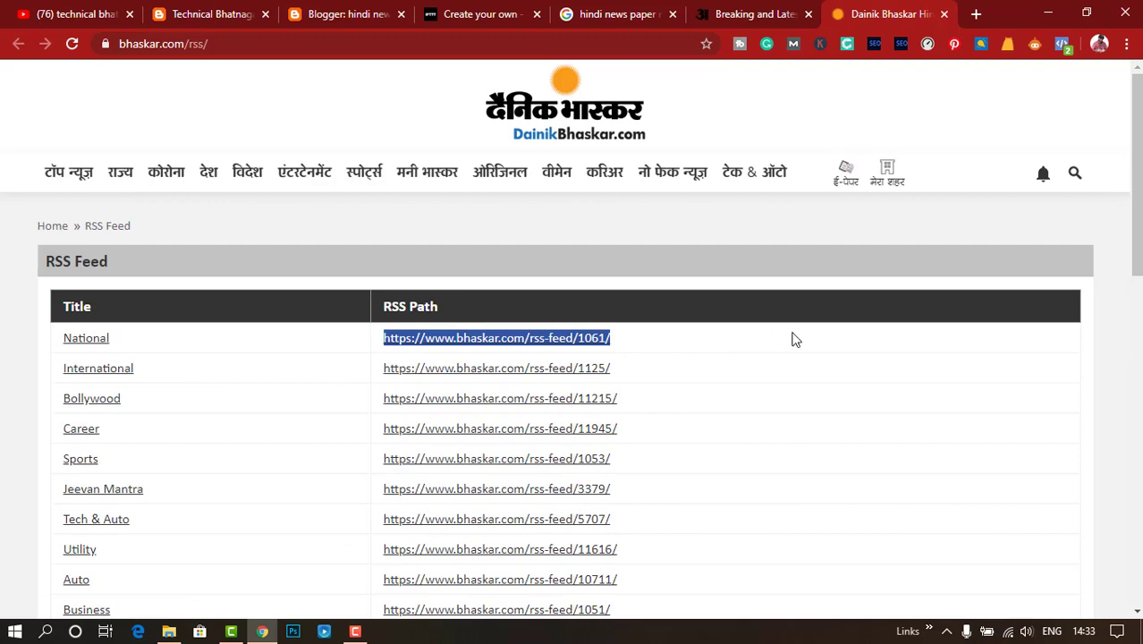
click(745, 9)
click(602, 9)
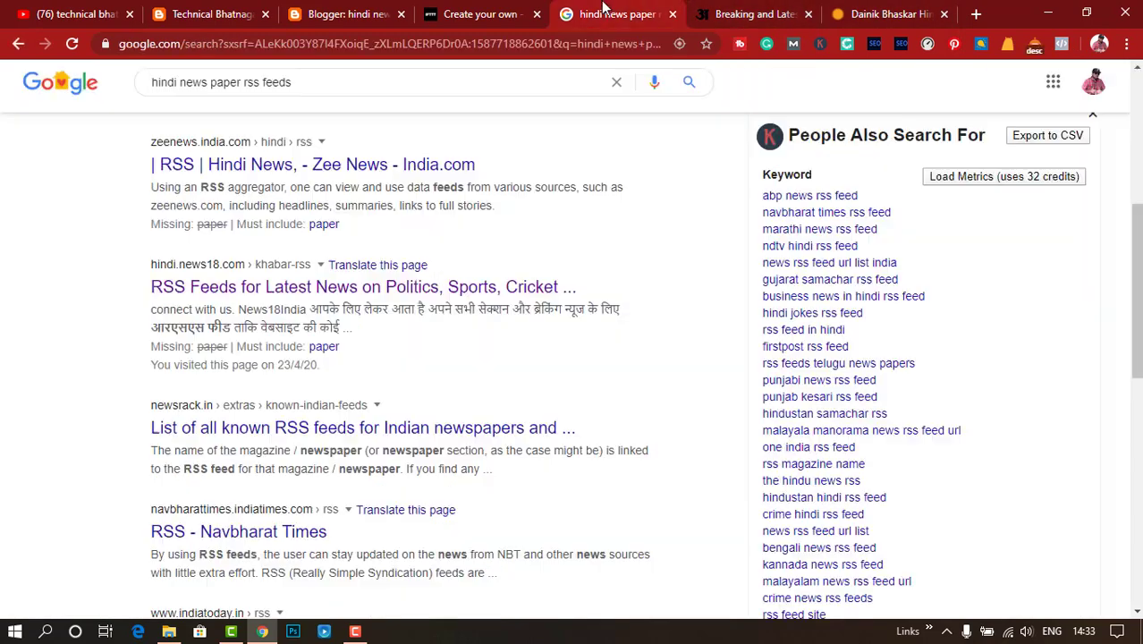
click(483, 13)
click(478, 263)
key(ctrl+v)
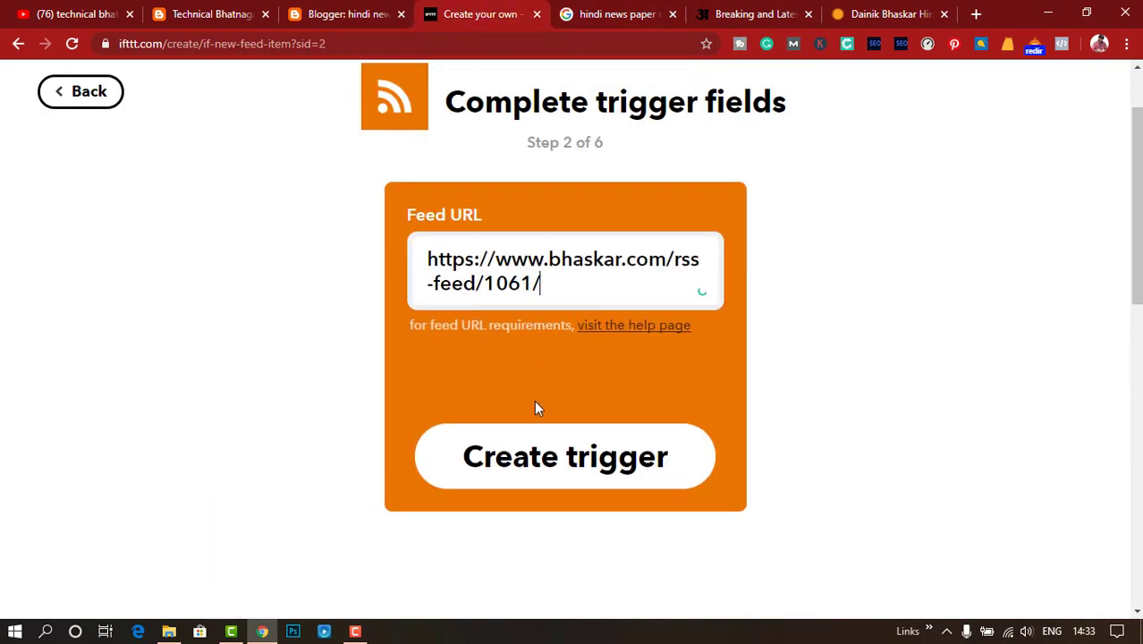
click(559, 472)
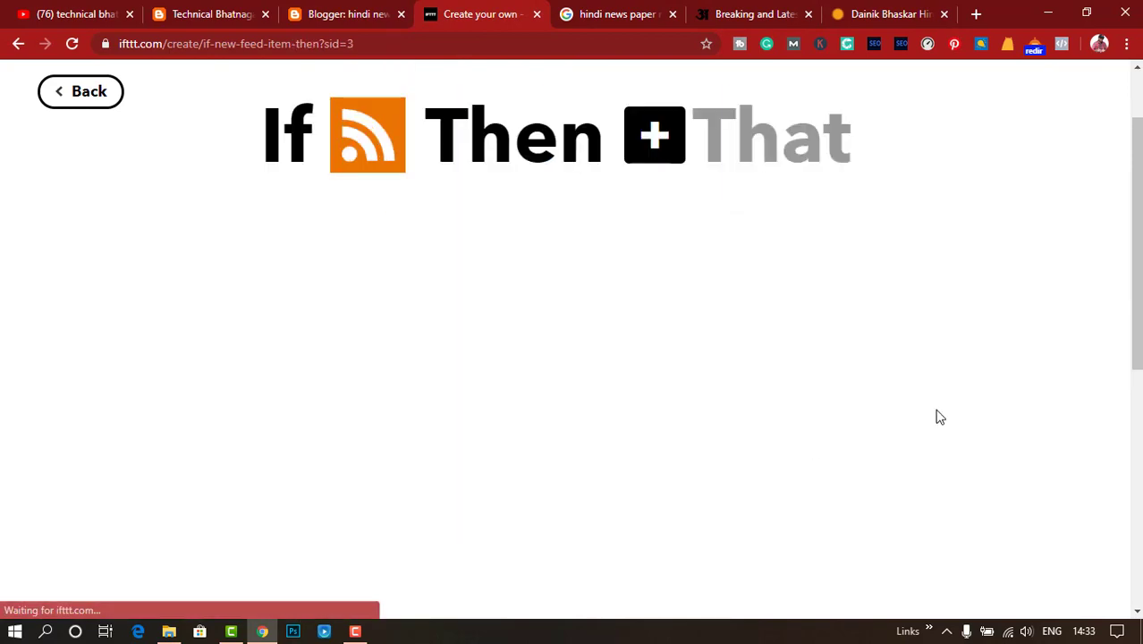
- Find Blogger as the action service by searching "blo" and choose the Create a post action
click(671, 150)
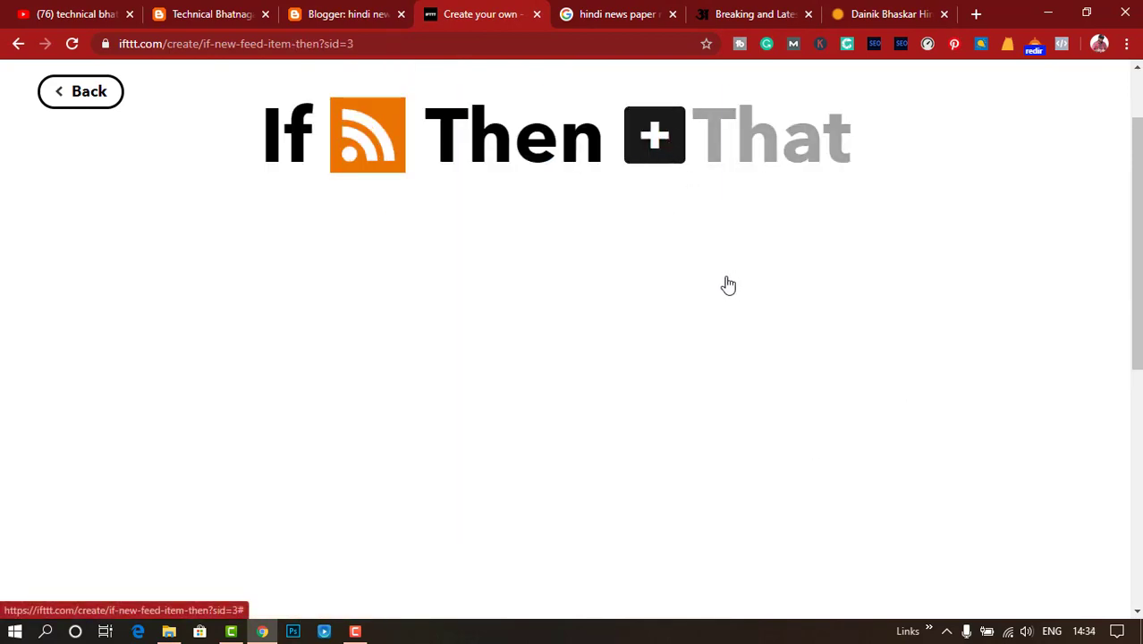
text(blo)
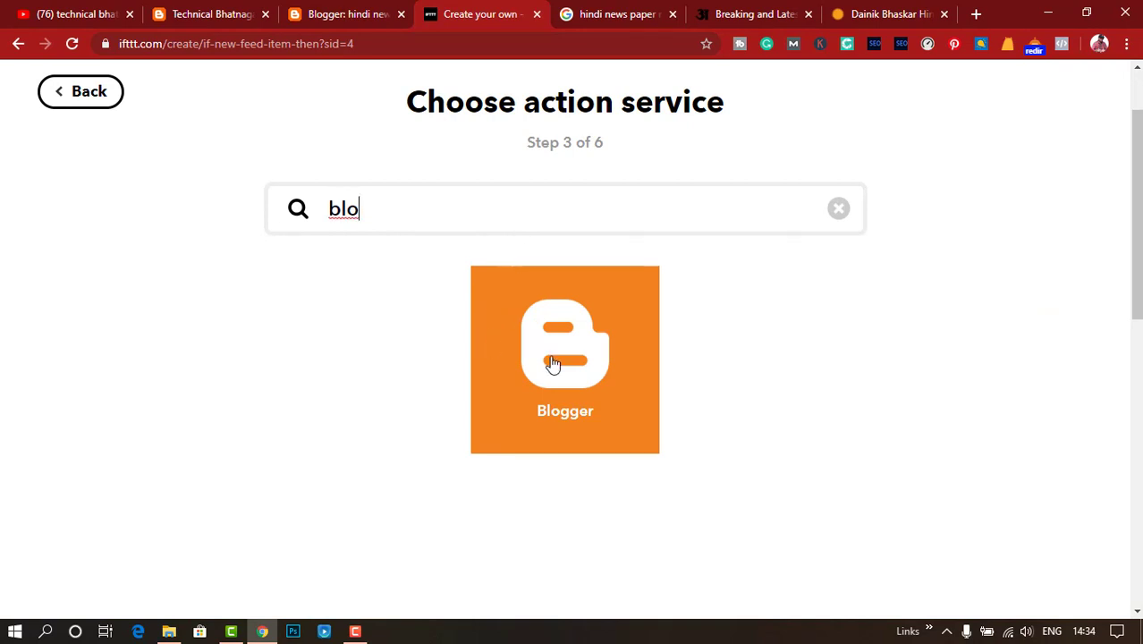
click(554, 362)
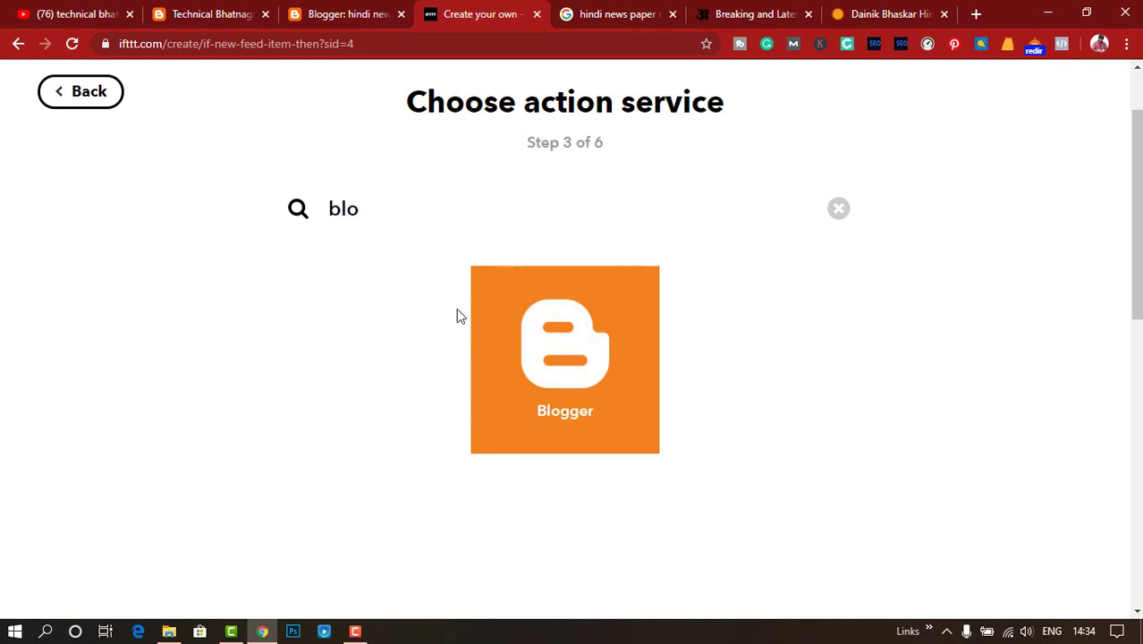
click(546, 357)
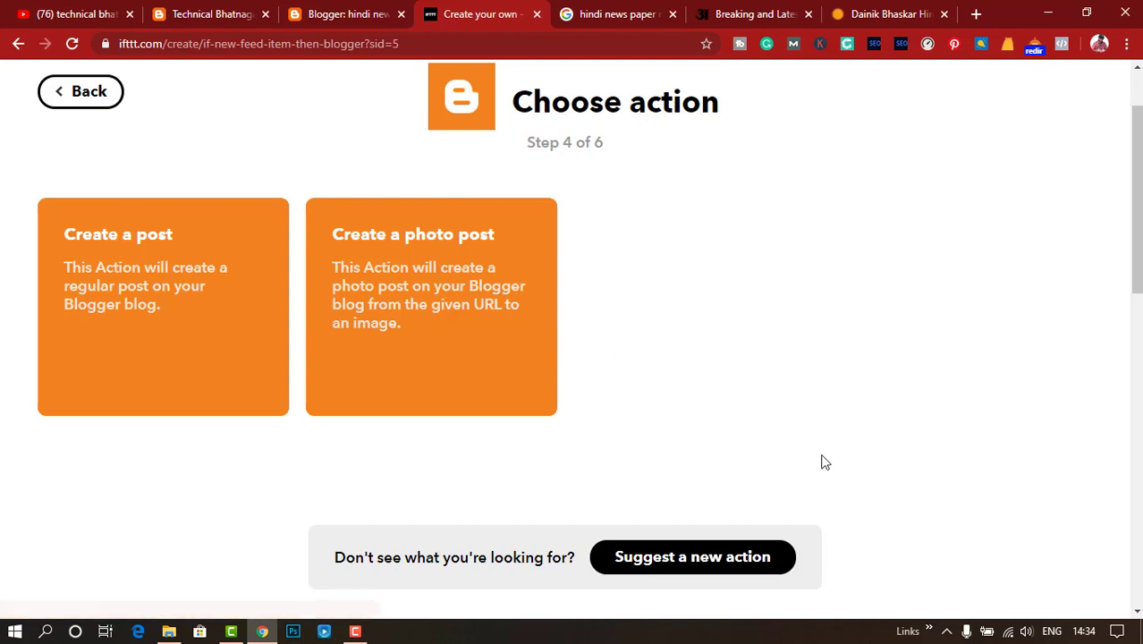
click(150, 292)
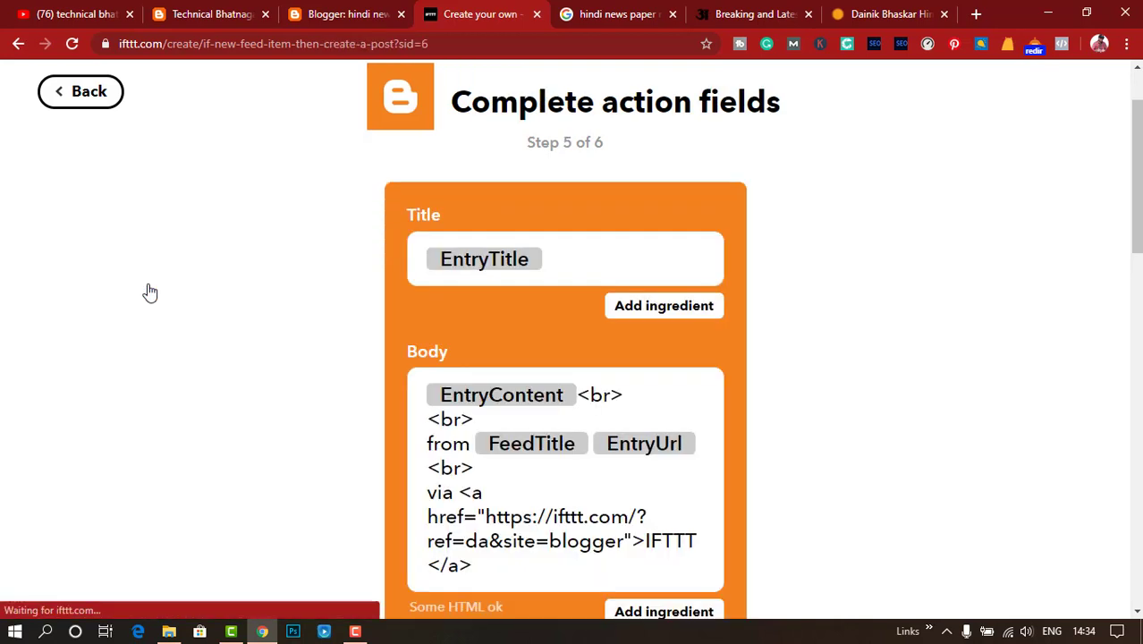
- Replace the "via IFTTT" link in the new applet's Body with the EntryImageUrl ingredient
scroll(795, 450, down, 2)
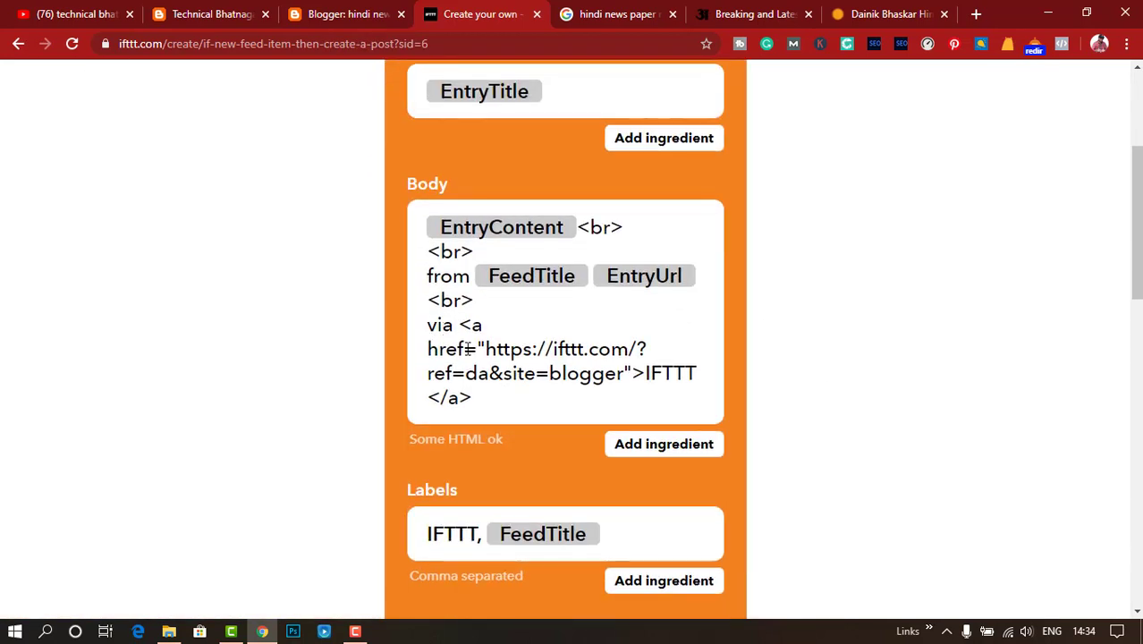
triple_click(468, 348)
key(BackSpace)
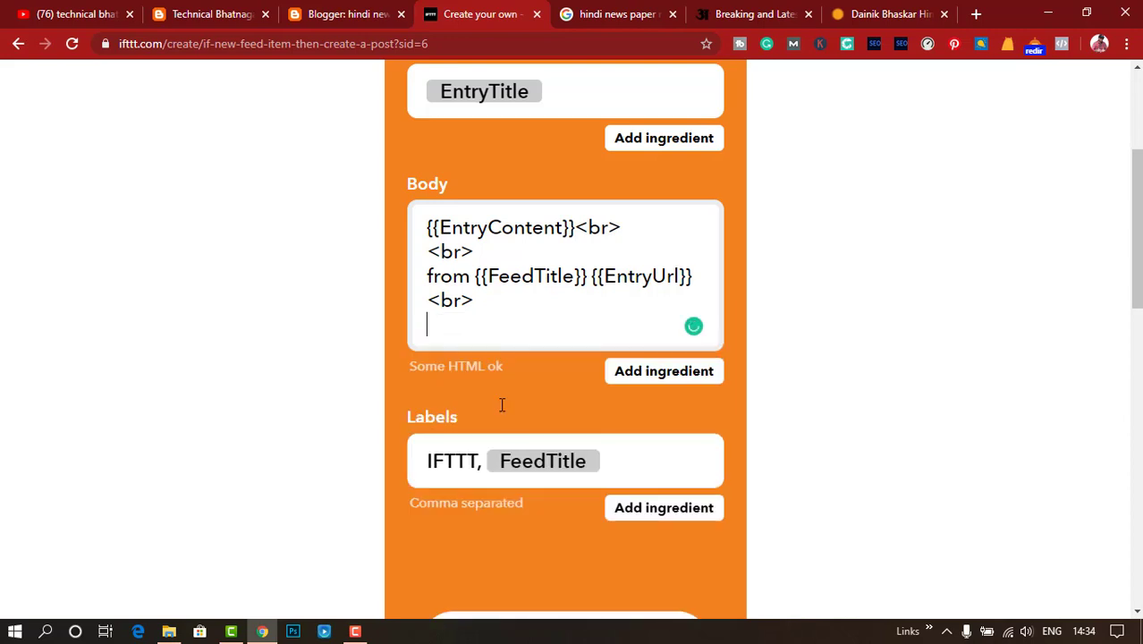
click(670, 375)
click(650, 513)
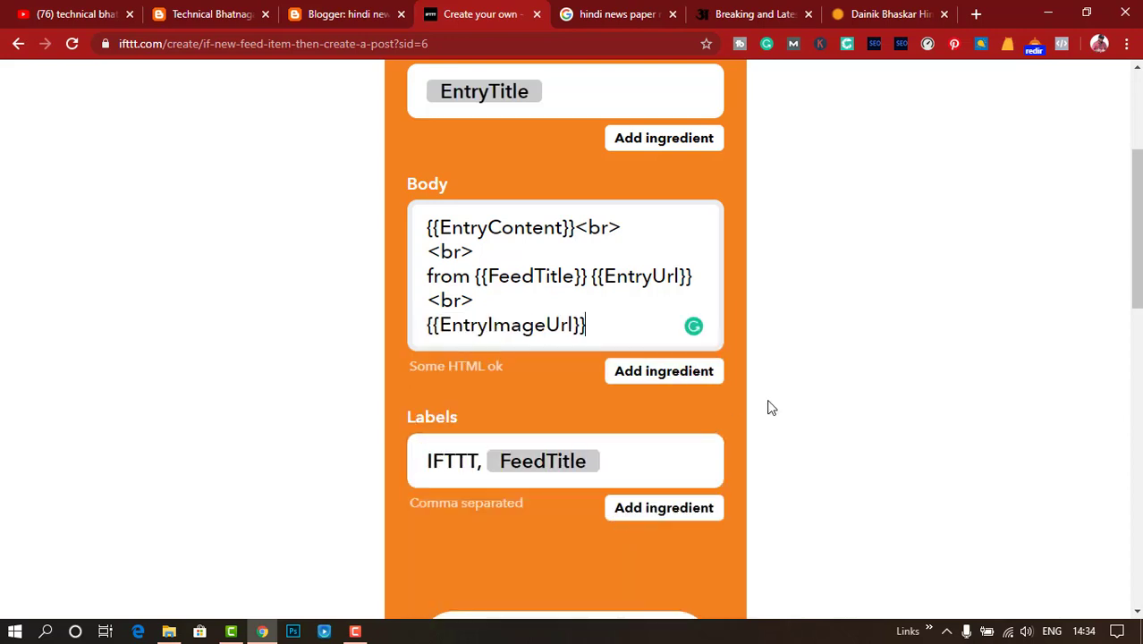
- Set the post's Labels to "National News" and create the action
click(613, 460)
drag(601, 460, 393, 472)
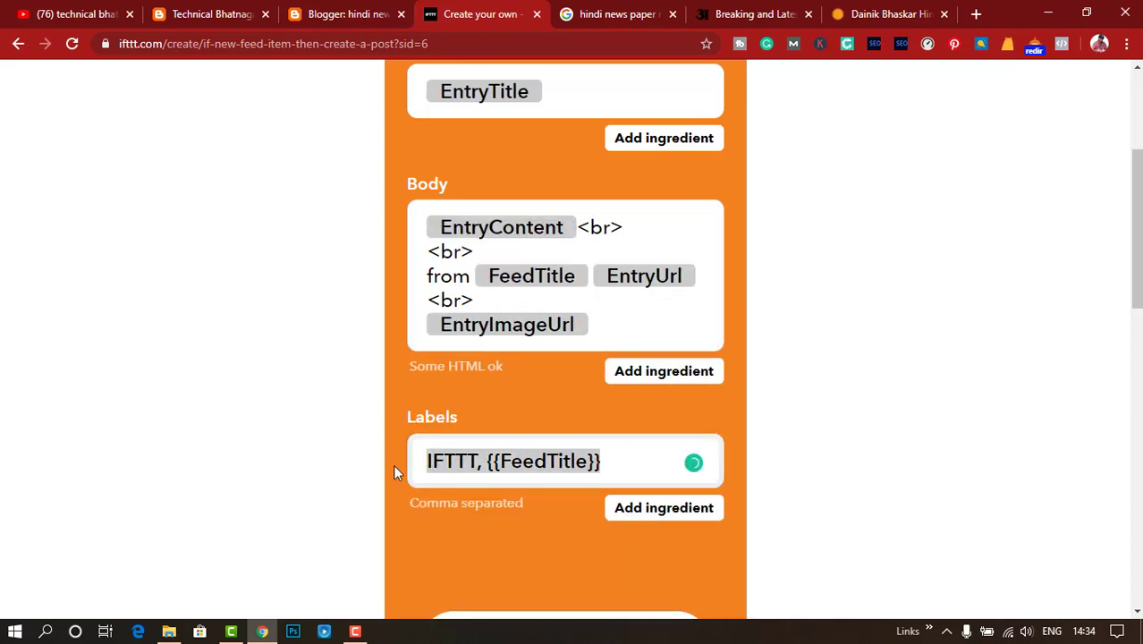
text(Natio)
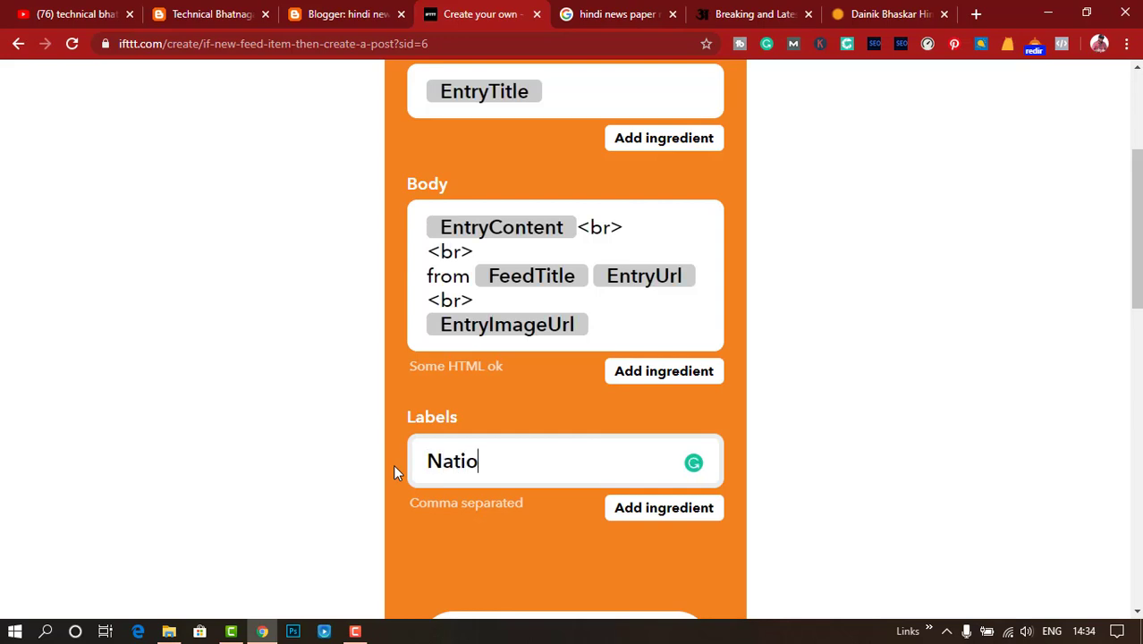
text(nal News)
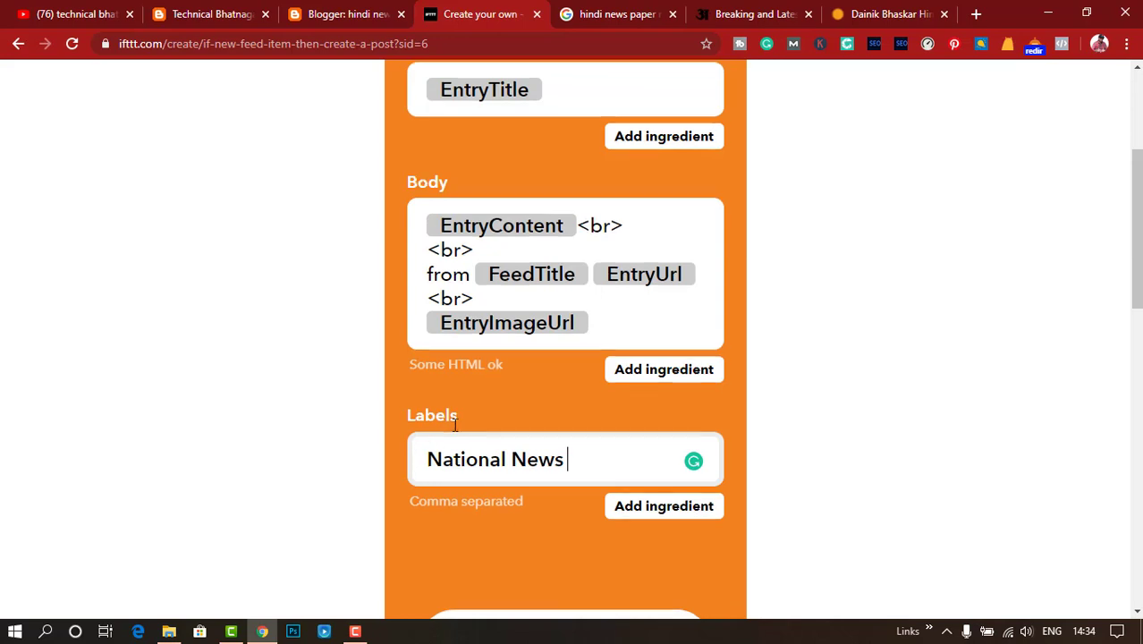
scroll(454, 425, down, 2)
click(541, 493)
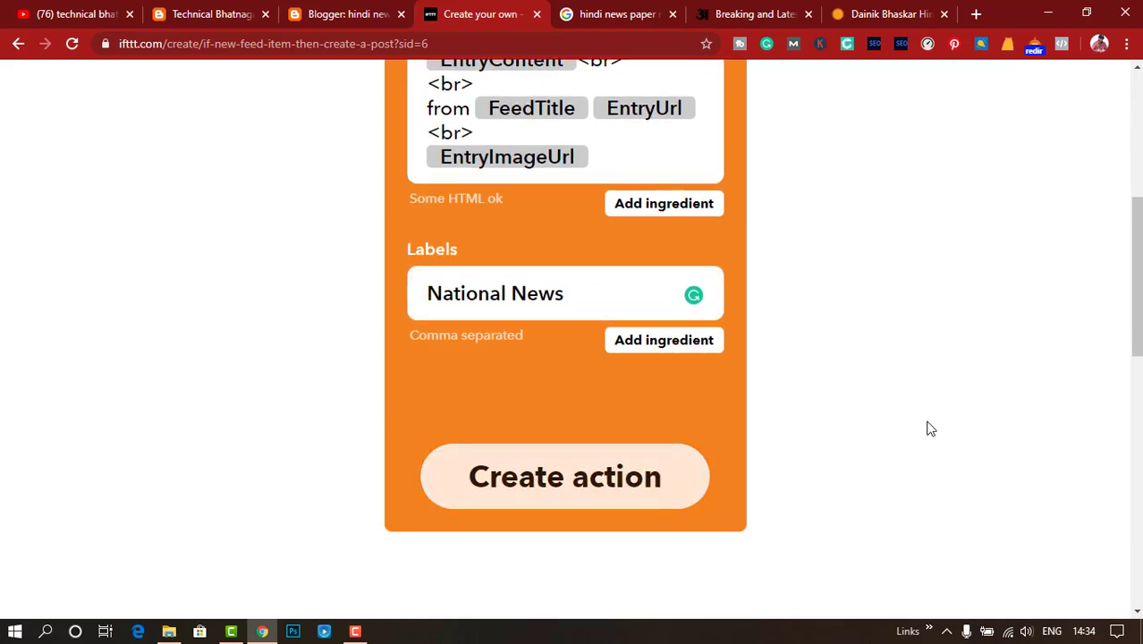
- Finish the Dainik Bhaskar applet and review its title, body and label settings
click(592, 382)
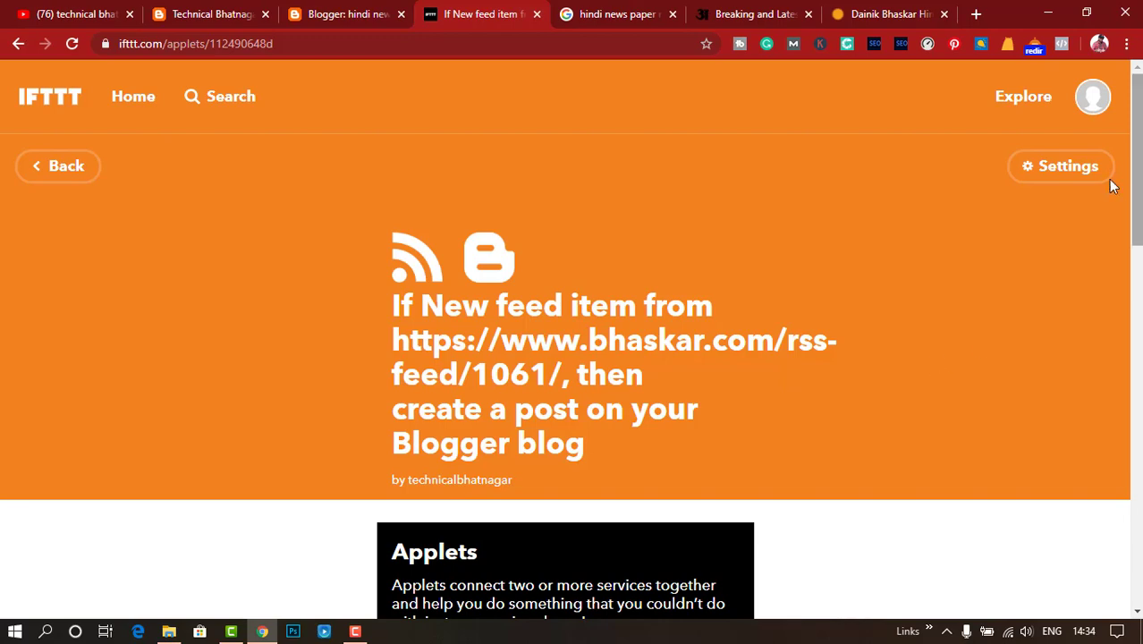
click(1077, 168)
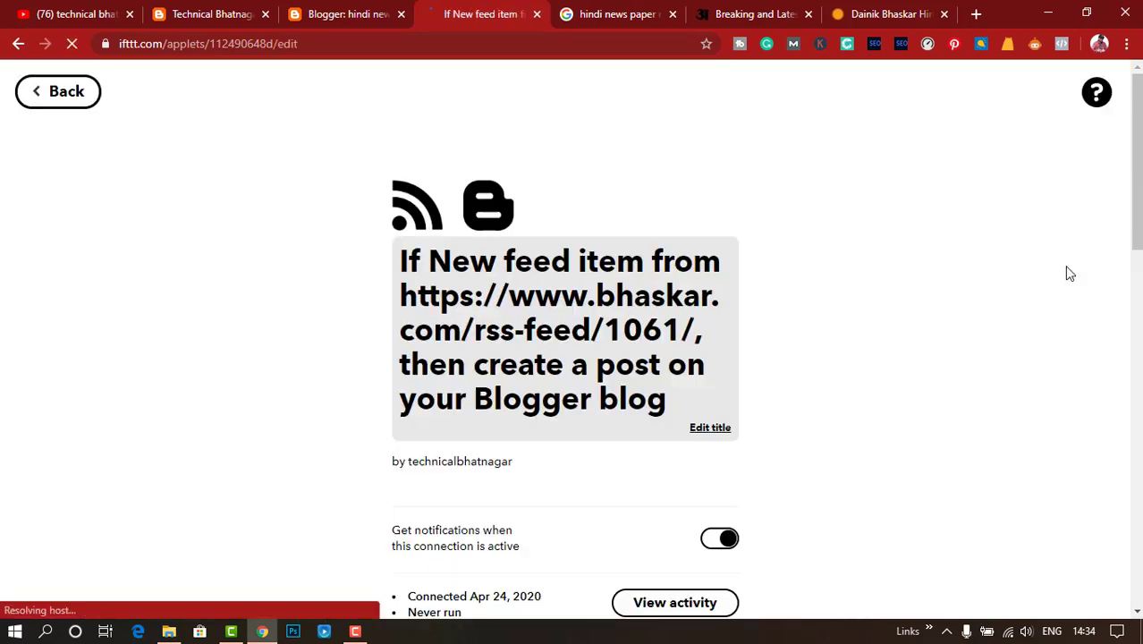
scroll(910, 329, down, 5)
scroll(911, 334, down, 5)
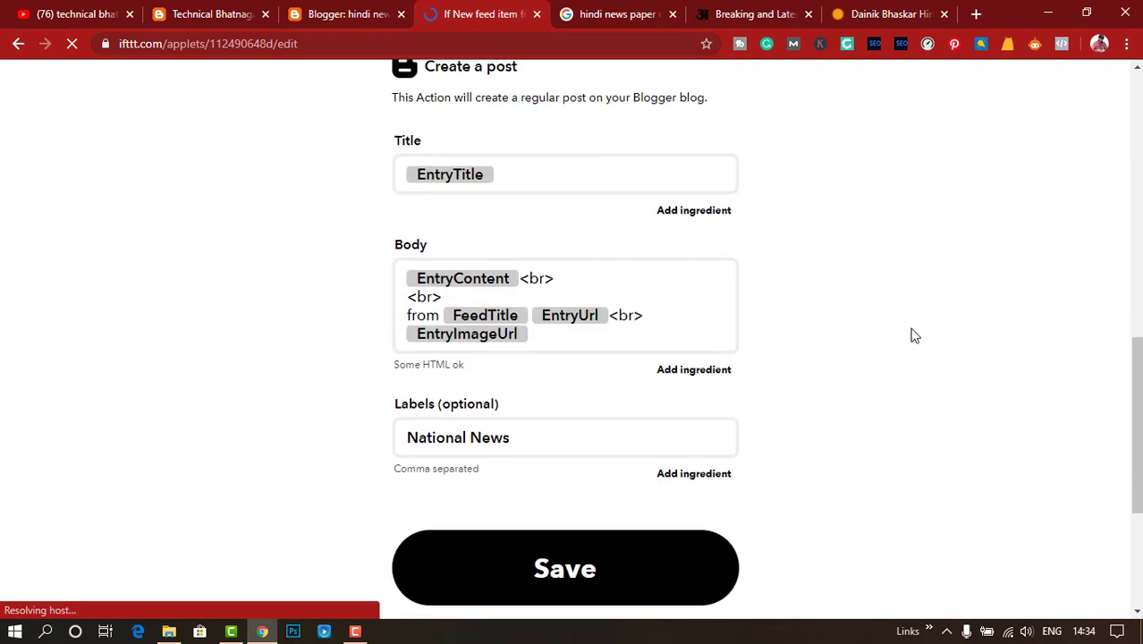
scroll(912, 332, up, 9)
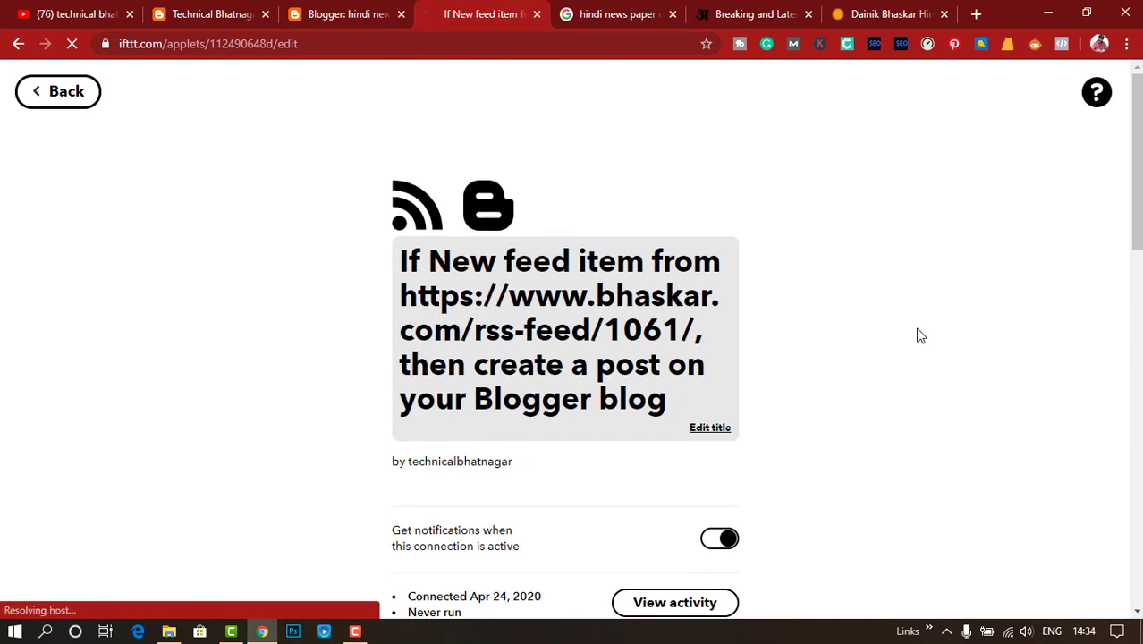
click(66, 100)
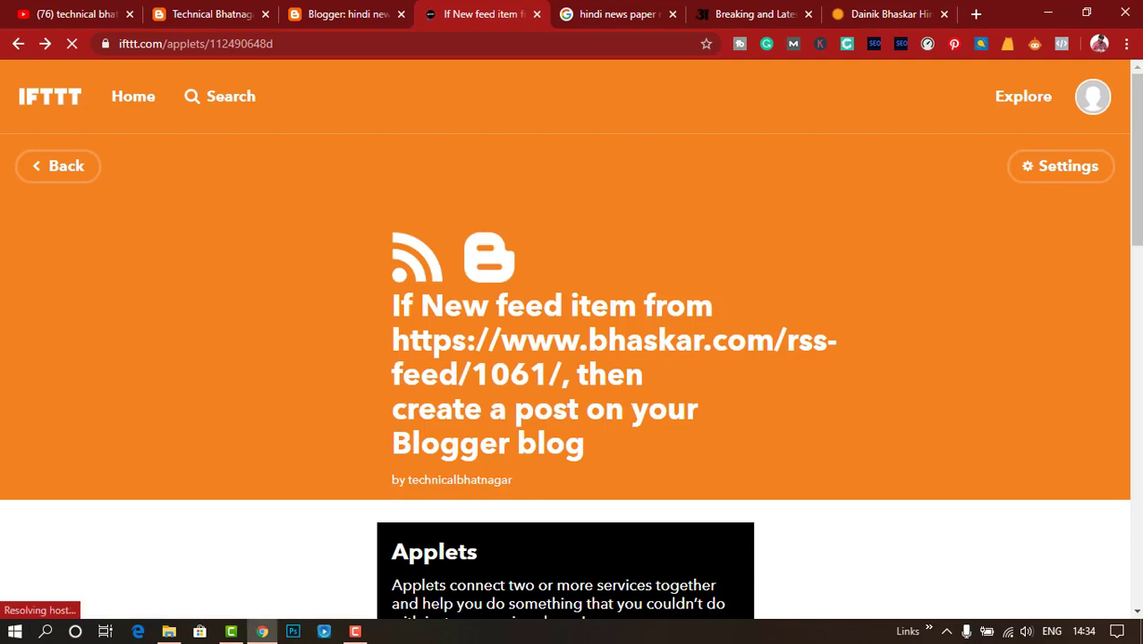
click(51, 169)
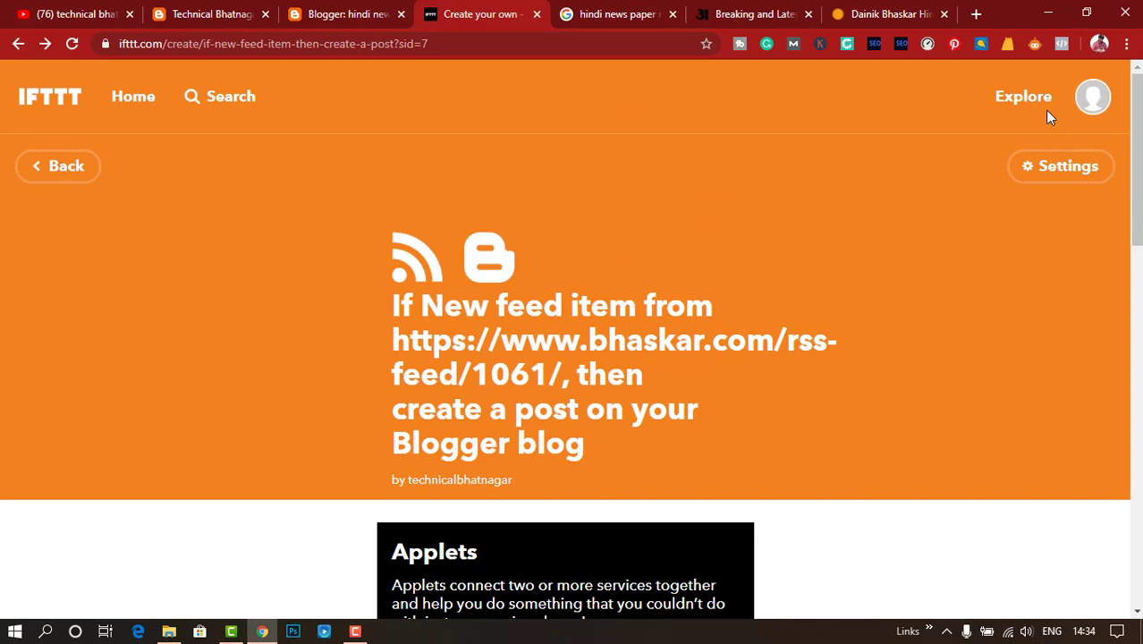
- Open the My Applets list and review the settings of the Amar Ujala breaking-news applet
click(1091, 97)
click(1005, 210)
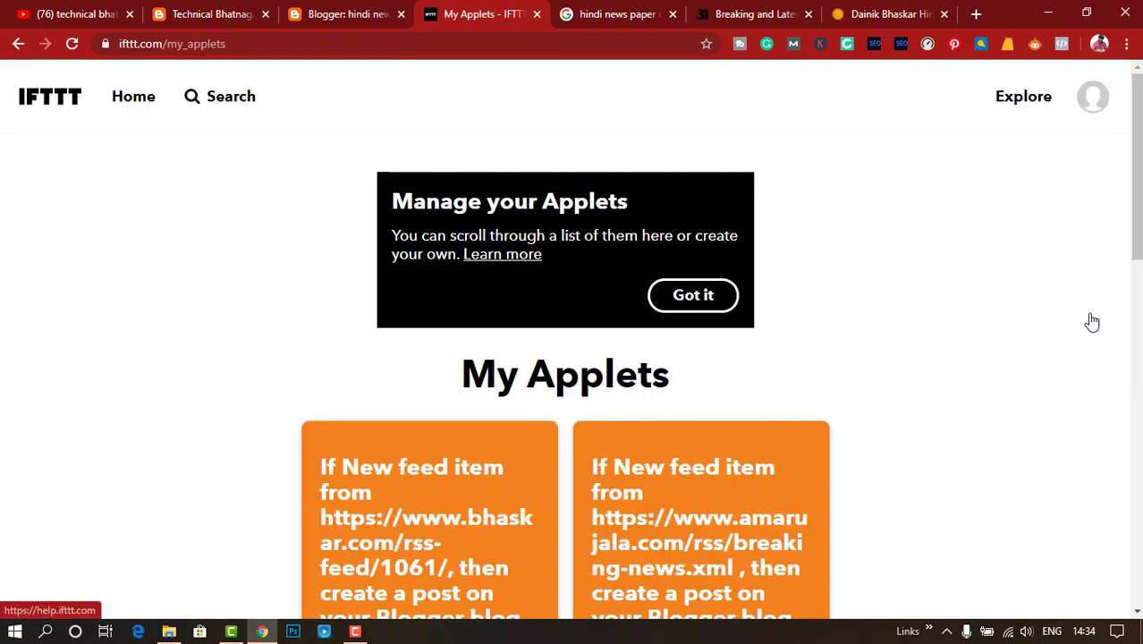
scroll(954, 326, down, 3)
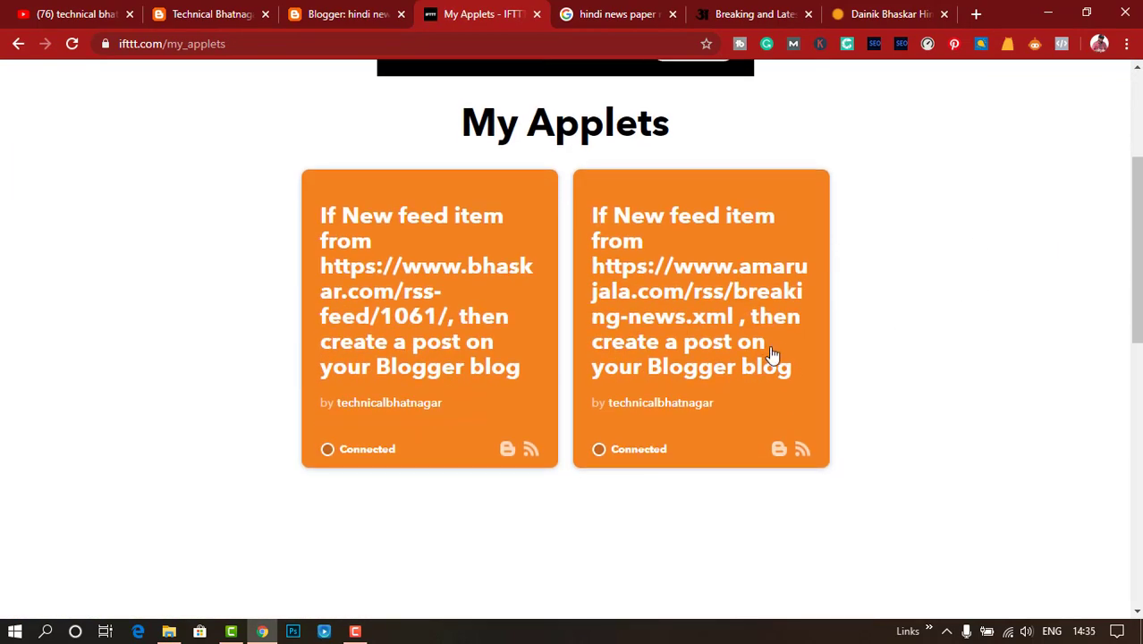
click(729, 371)
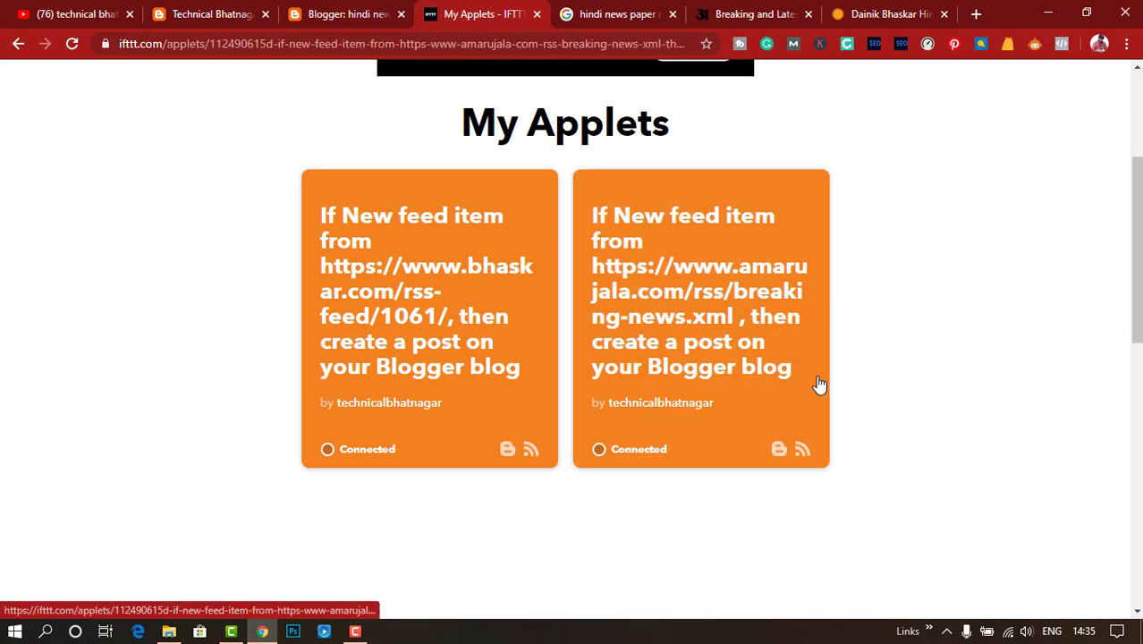
scroll(831, 384, down, 5)
scroll(836, 382, up, 5)
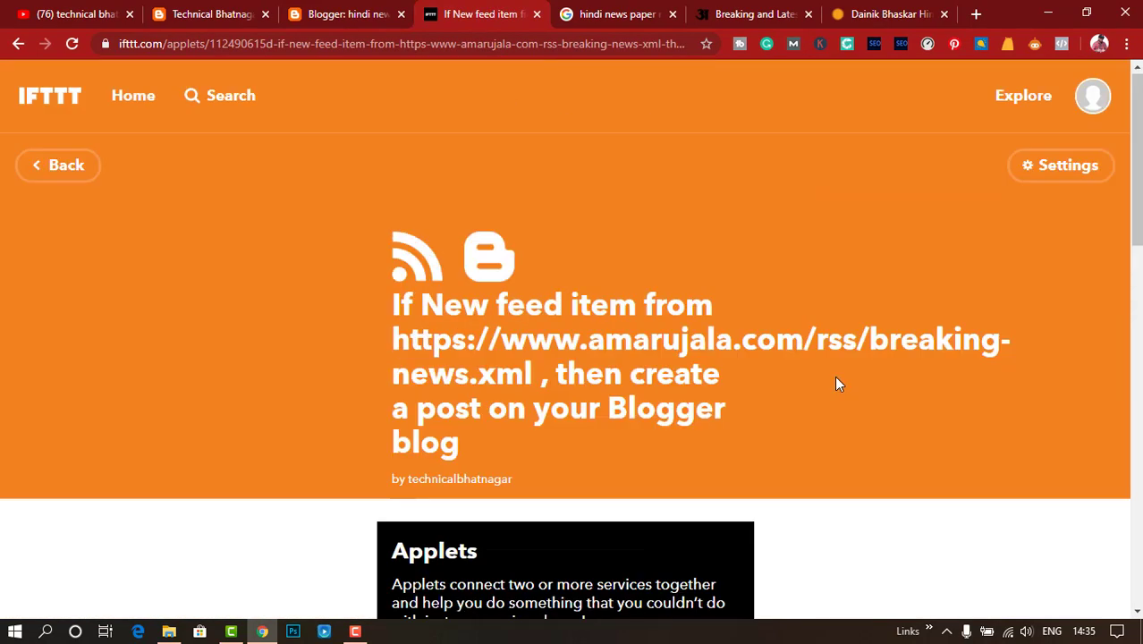
click(1050, 178)
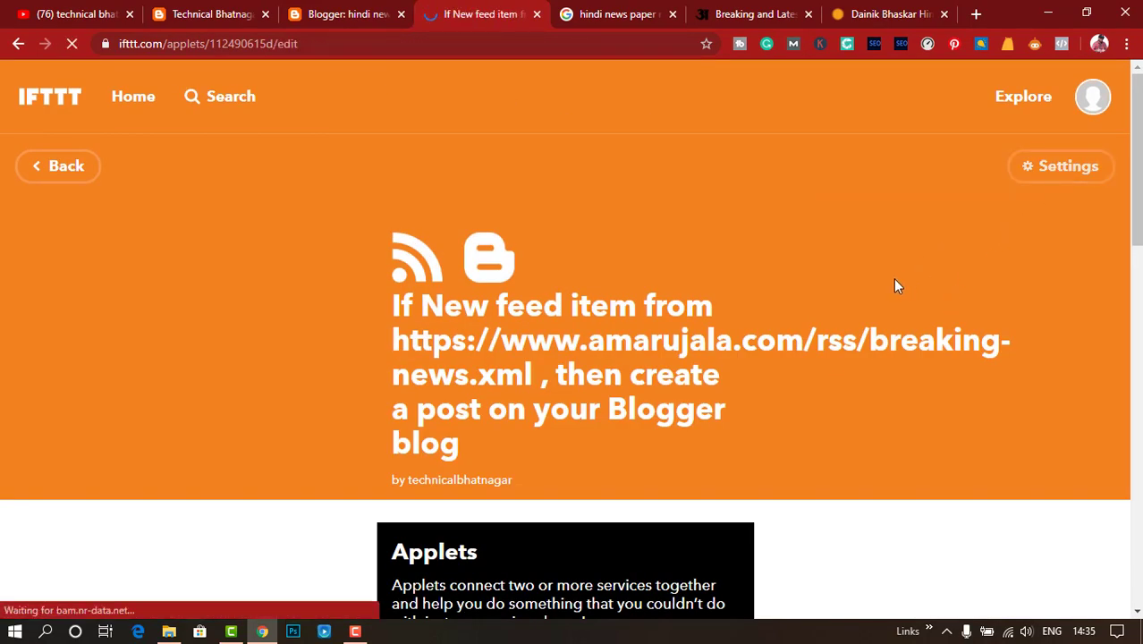
scroll(822, 296, down, 3)
scroll(824, 298, down, 5)
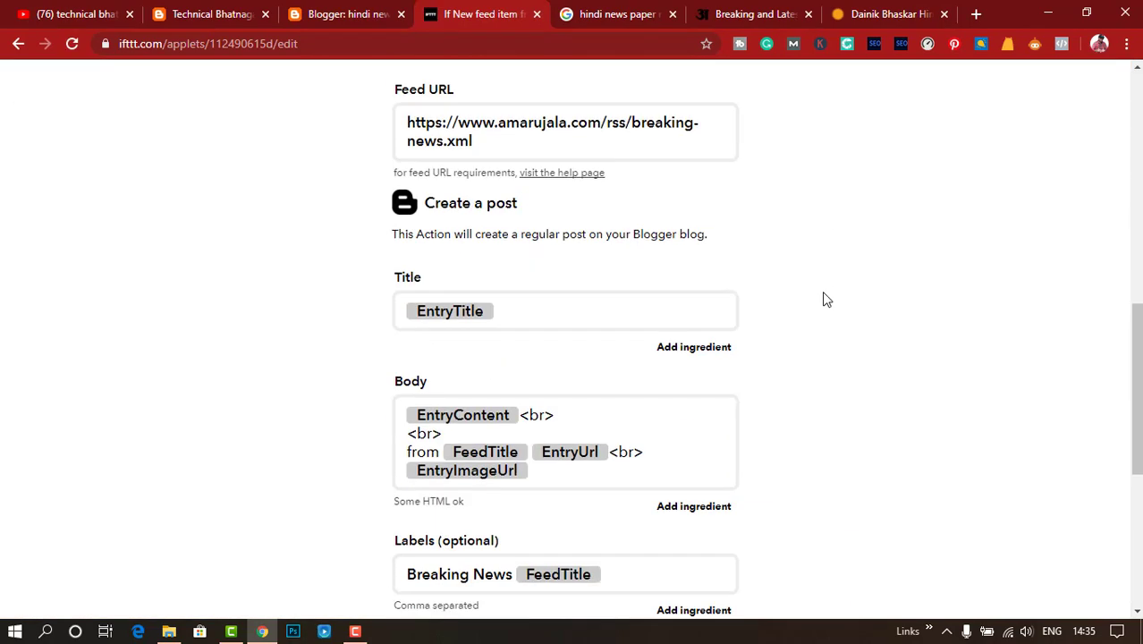
scroll(825, 300, up, 6)
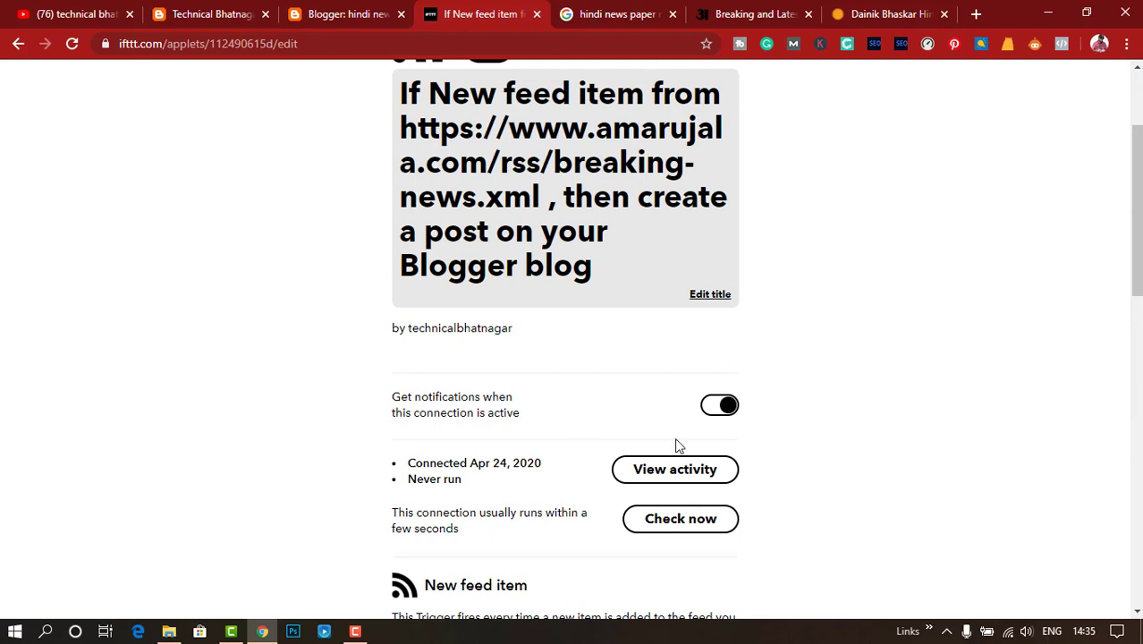
click(355, 631)
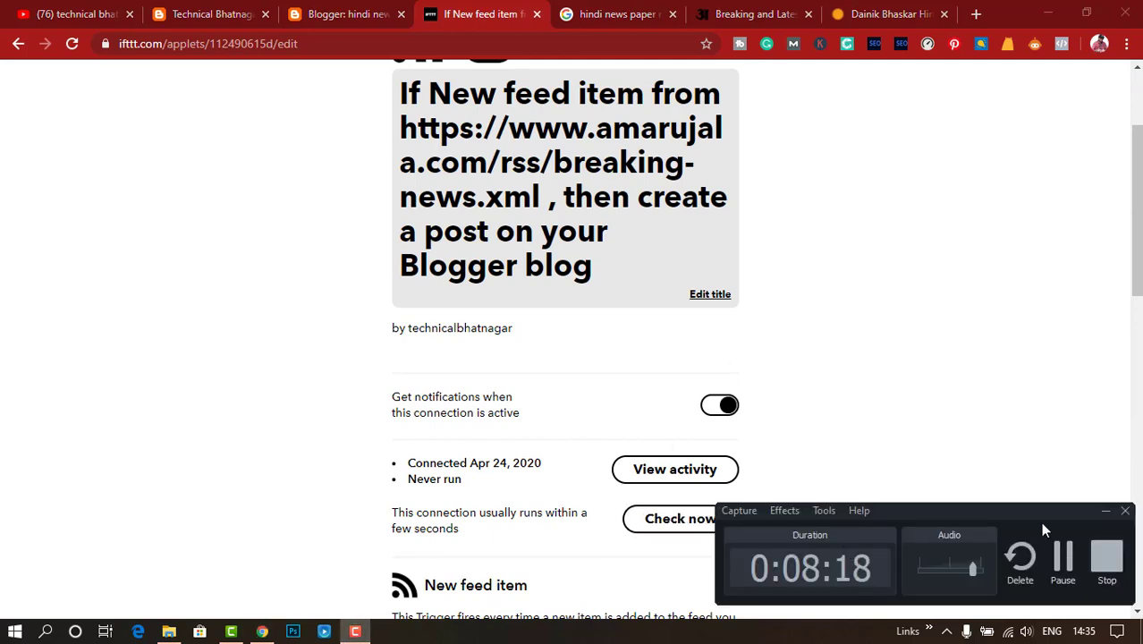
click(1104, 557)
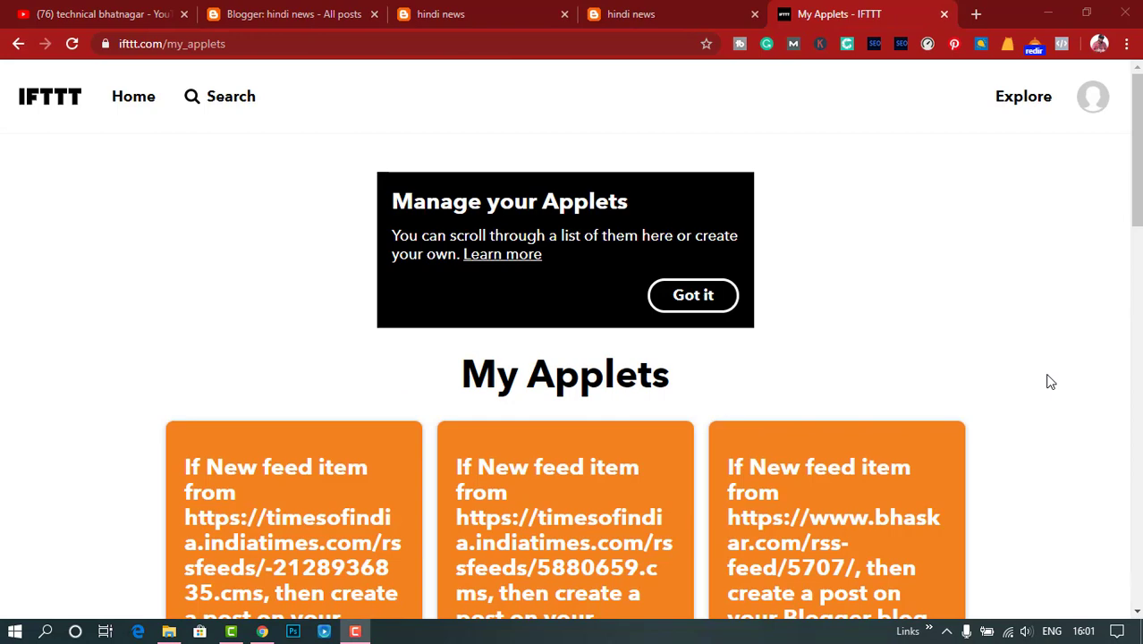
- Review the connected applets in My Applets and the hindi news blog's post list in Blogger
scroll(1051, 382, down, 4)
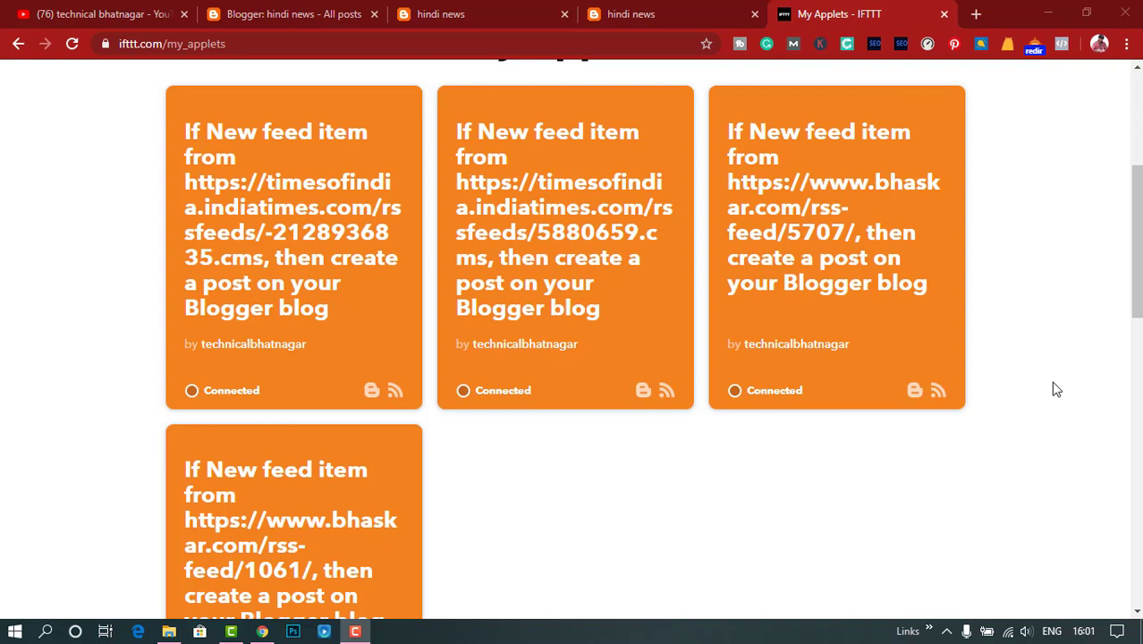
click(294, 13)
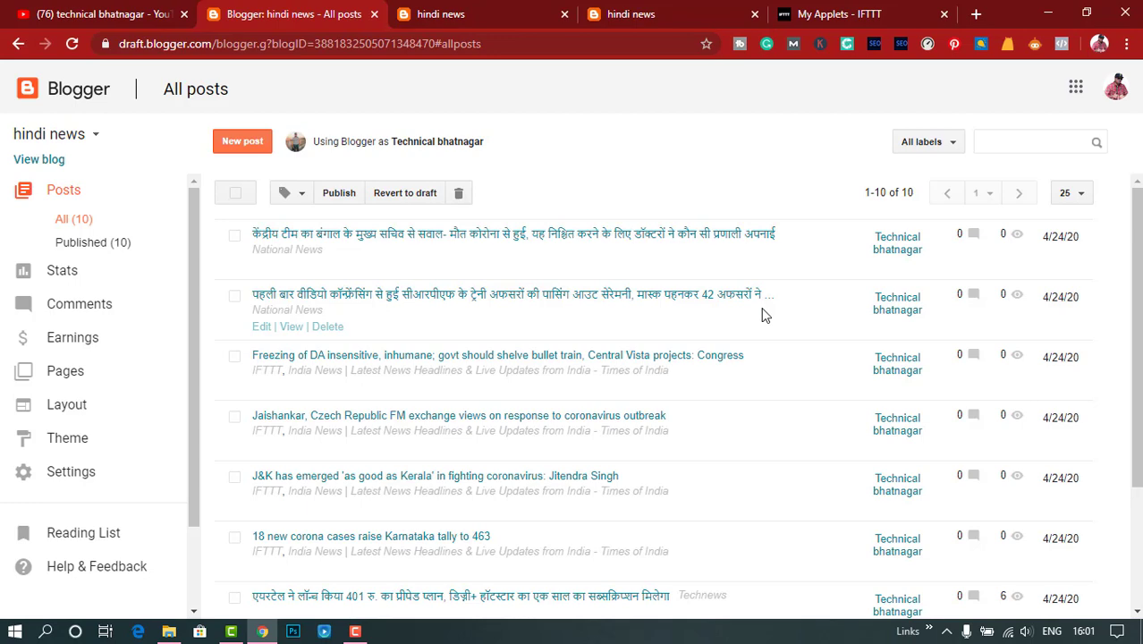
scroll(762, 314, down, 2)
scroll(761, 314, up, 2)
- Reload the hindinewsind2020.blogspot.com homepage and look over its latest posts
click(498, 14)
scroll(438, 160, up, 10)
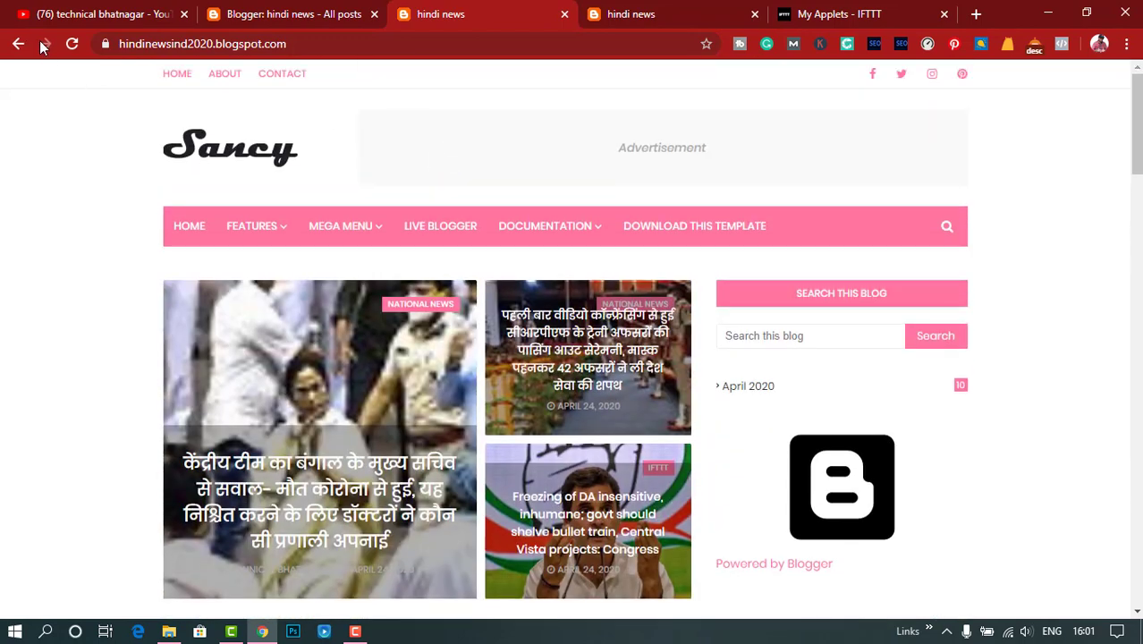
click(69, 43)
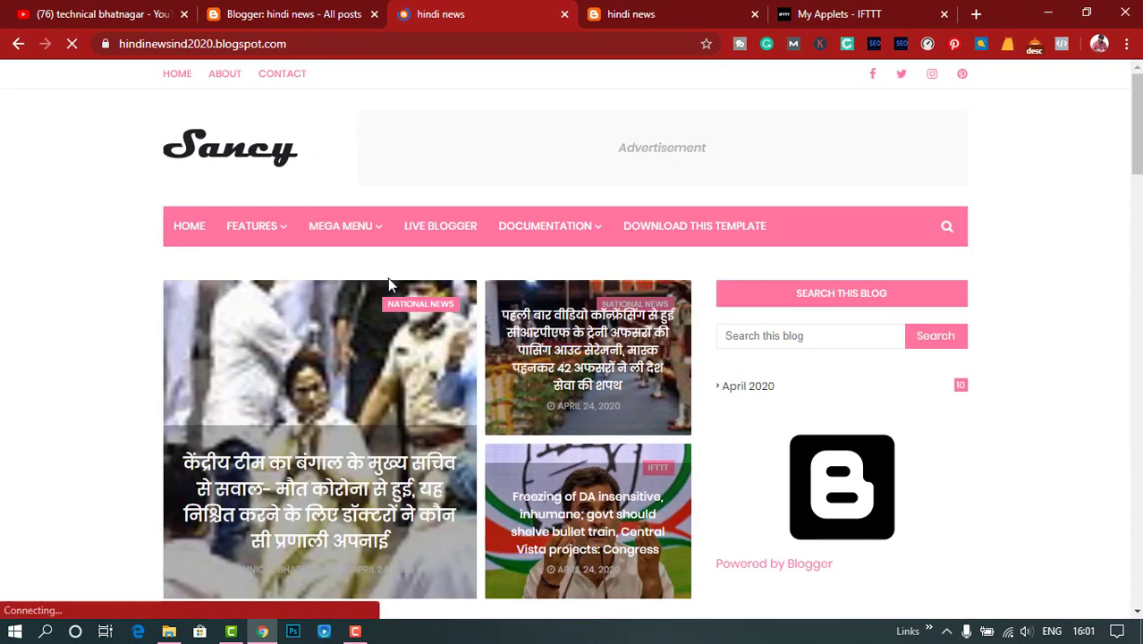
scroll(523, 348, down, 5)
scroll(523, 348, up, 3)
scroll(523, 349, up, 1)
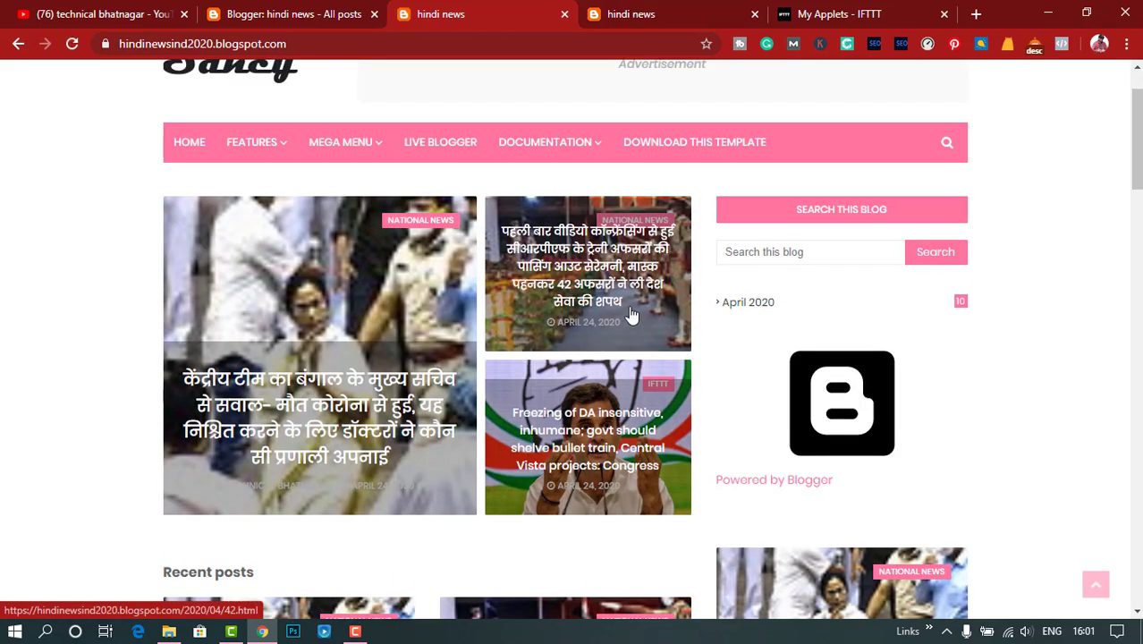
- Open the Hindi CRPF ceremony post and the "Jaishankar, Czech Republic FM" post from the homepage in new tabs
right_click(586, 279)
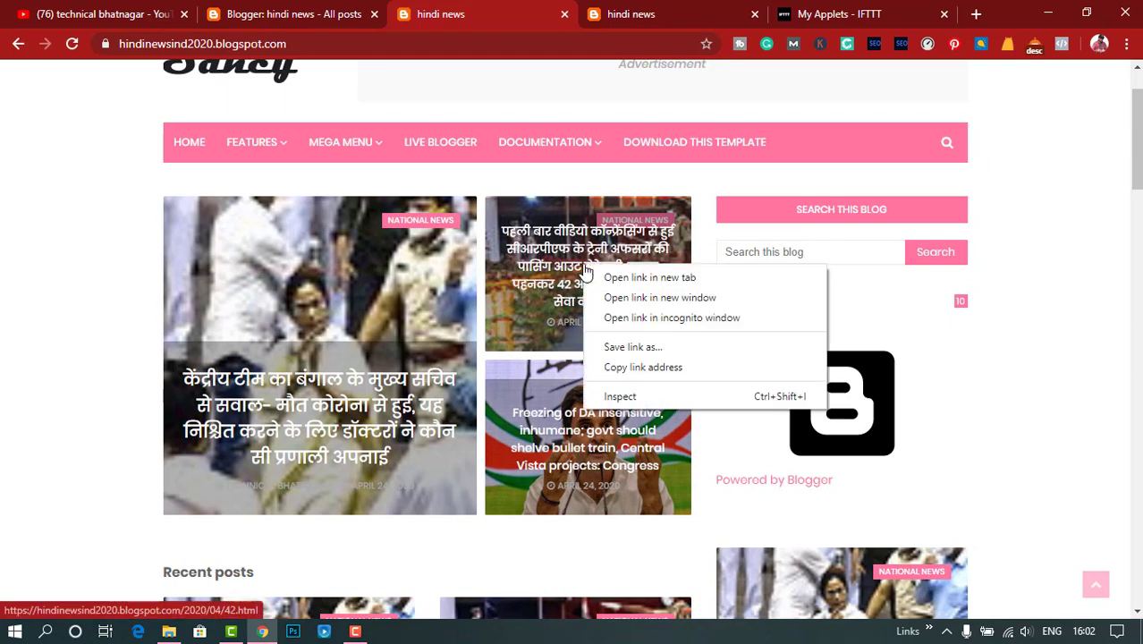
click(605, 282)
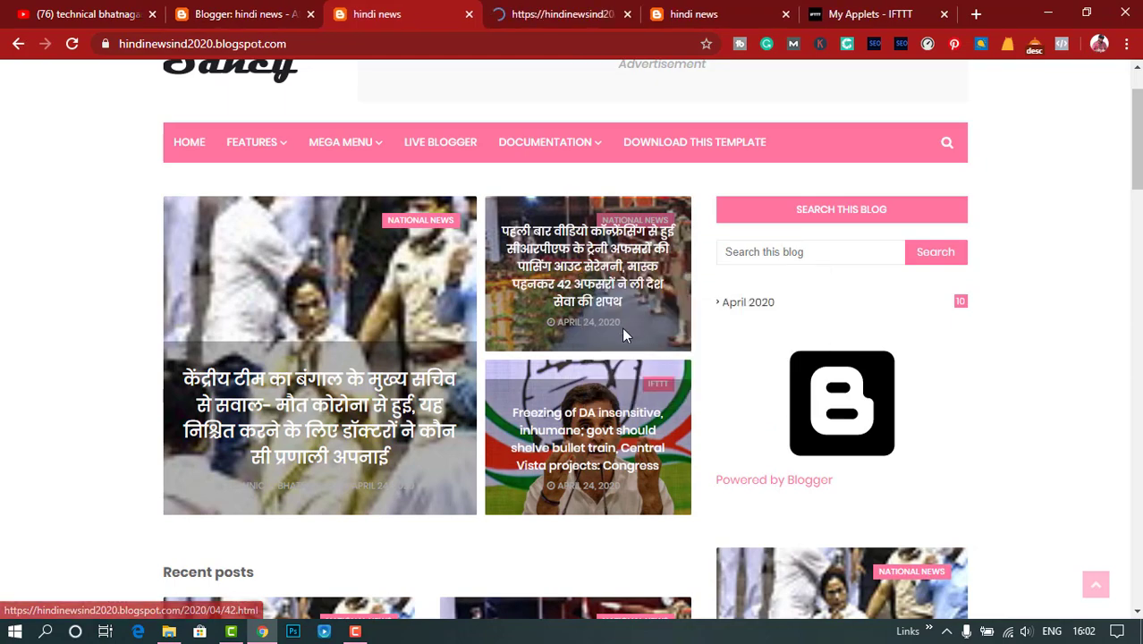
scroll(621, 328, down, 9)
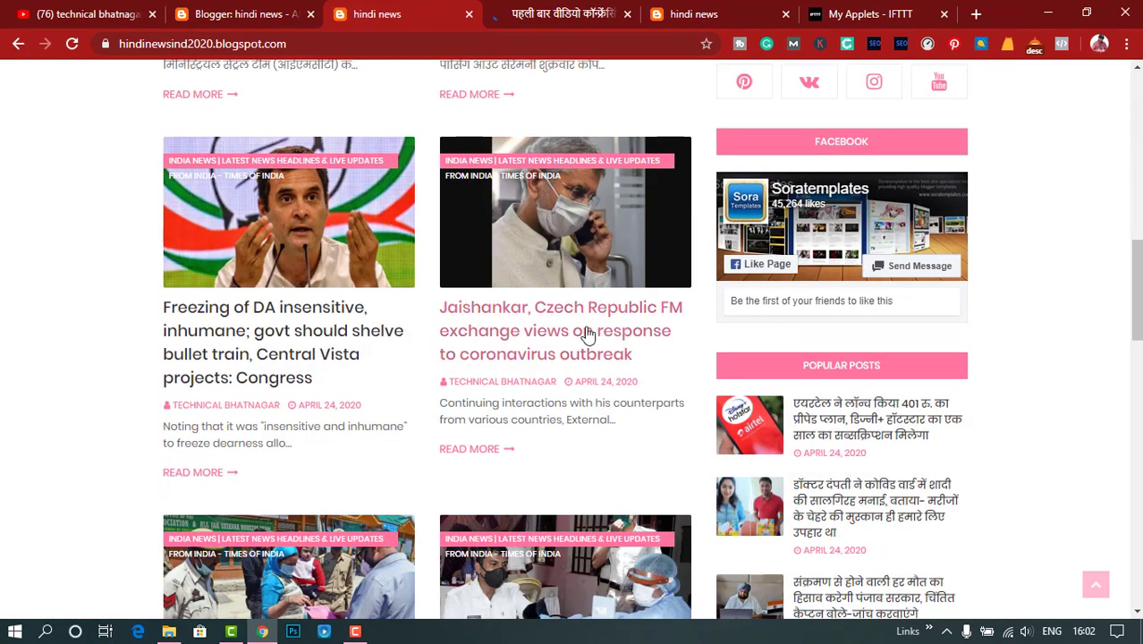
right_click(582, 320)
click(610, 327)
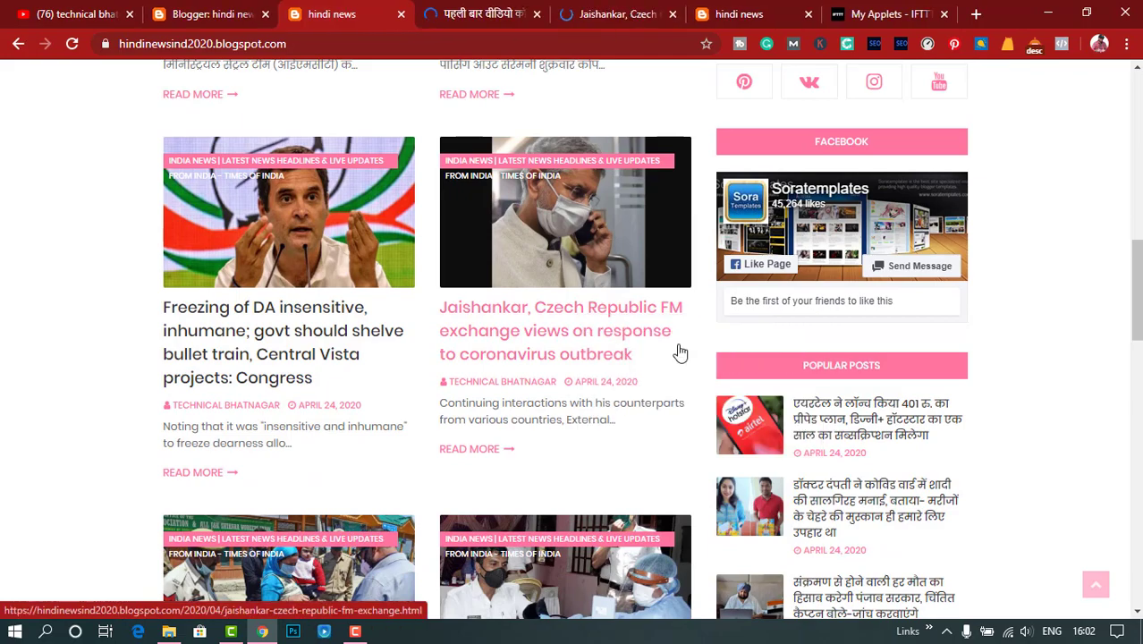
scroll(676, 351, down, 4)
scroll(676, 347, up, 5)
- Read through the Hindi CRPF ceremony post, including its image, text and embedded tweets
click(466, 8)
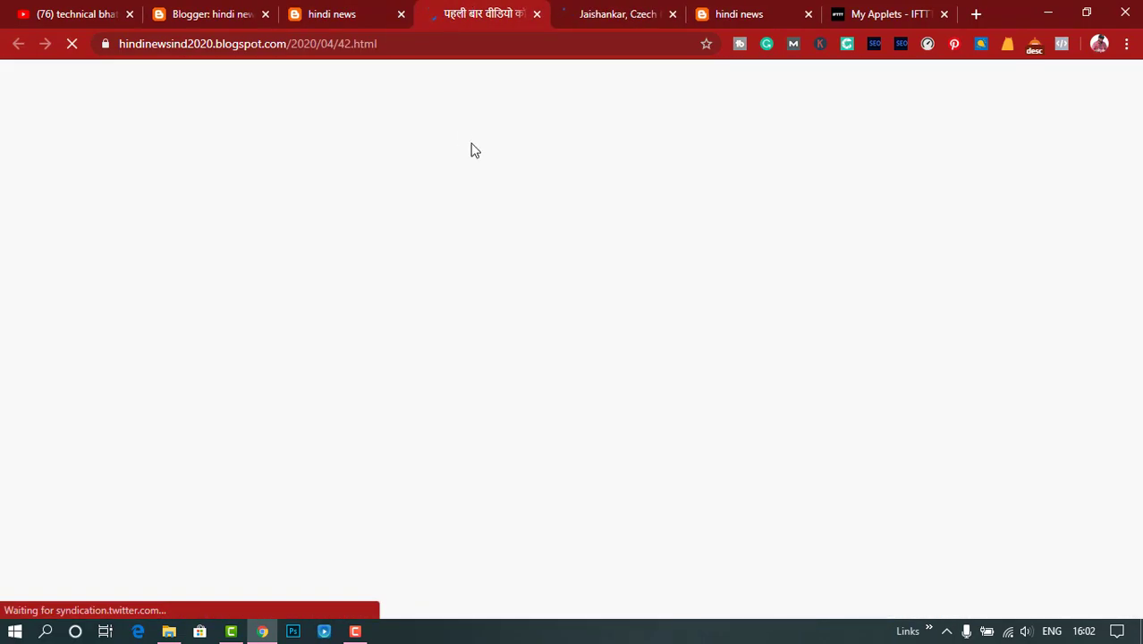
mouse_move(577, 230)
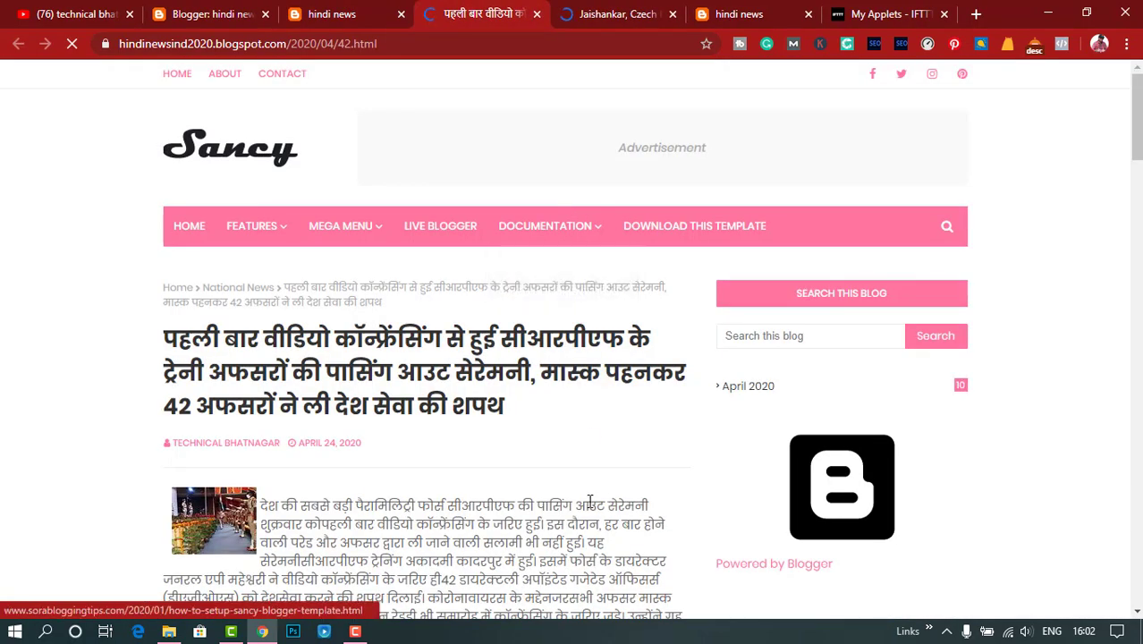
scroll(617, 370, down, 15)
scroll(619, 372, down, 20)
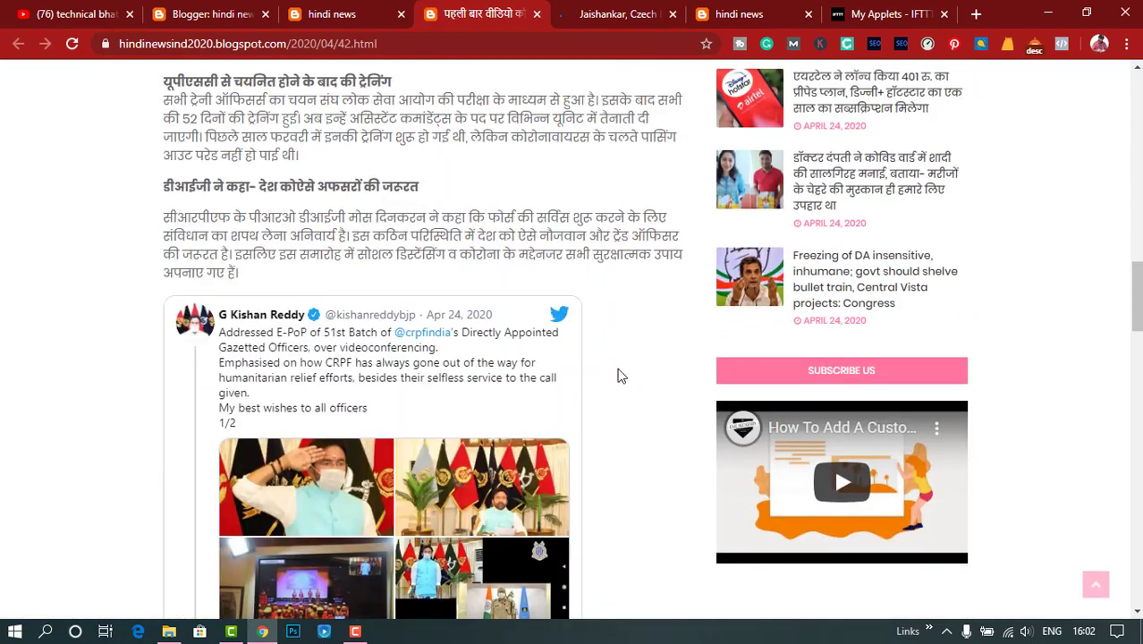
scroll(617, 370, down, 10)
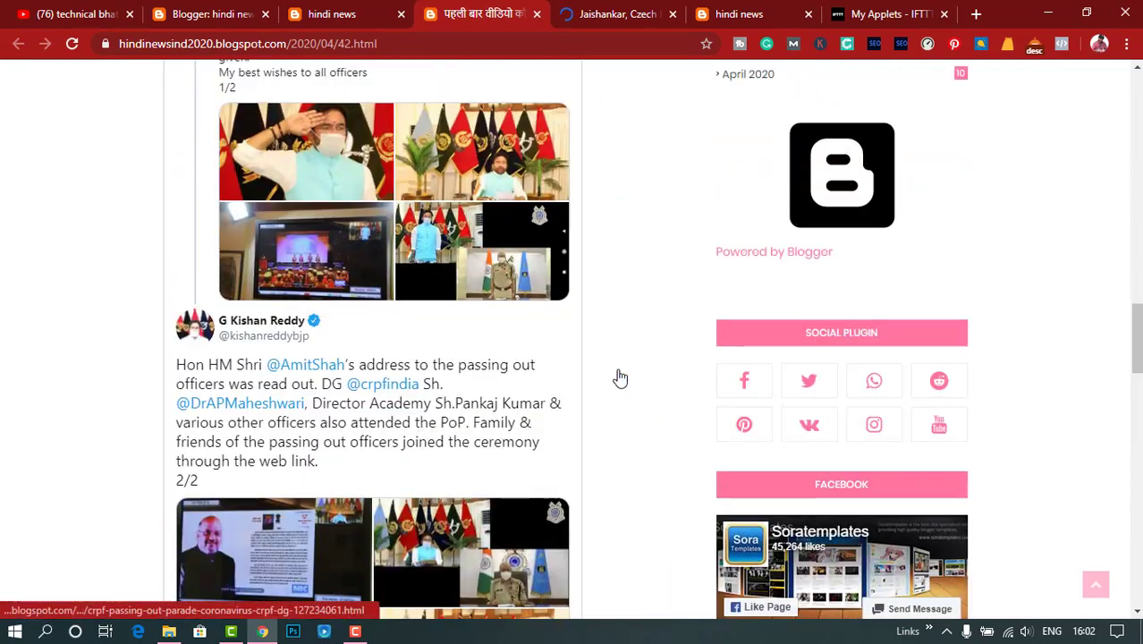
scroll(617, 375, up, 6)
scroll(619, 374, up, 15)
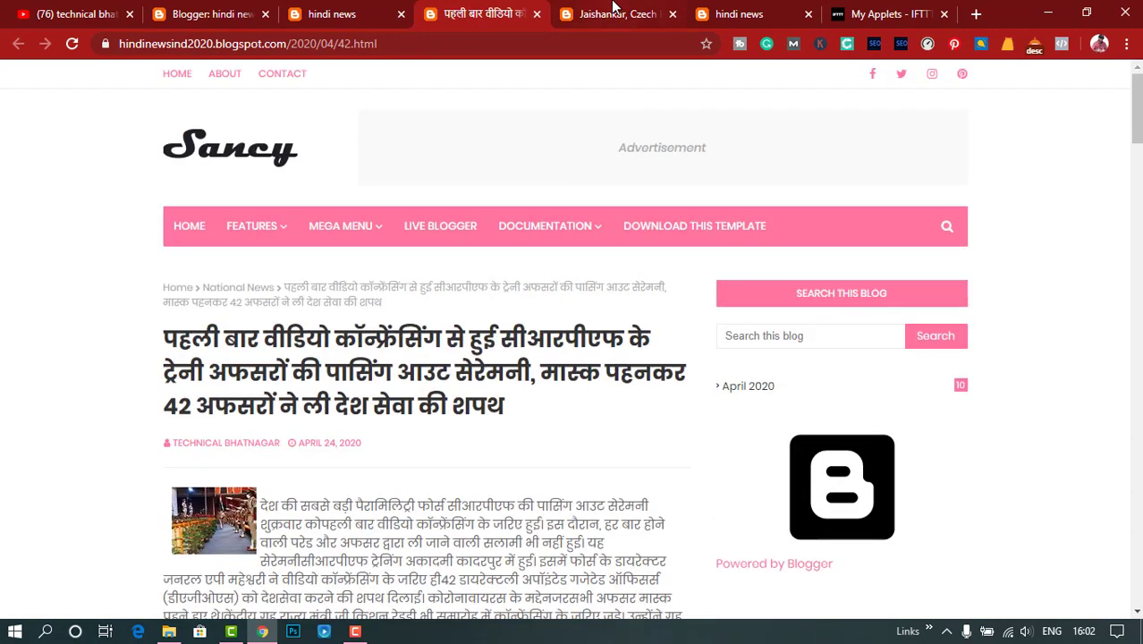
- Highlight the file-name part of the Hindi post's URL and of the English Jaishankar post's URL to compare them
click(341, 43)
drag(341, 43, 377, 43)
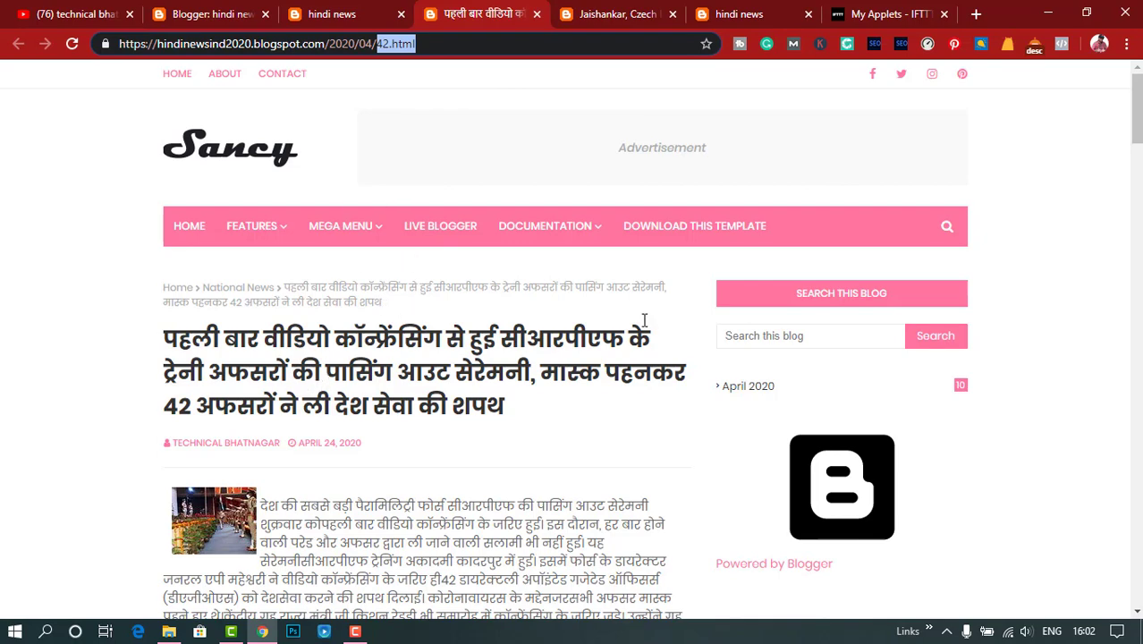
click(634, 11)
drag(338, 43, 606, 43)
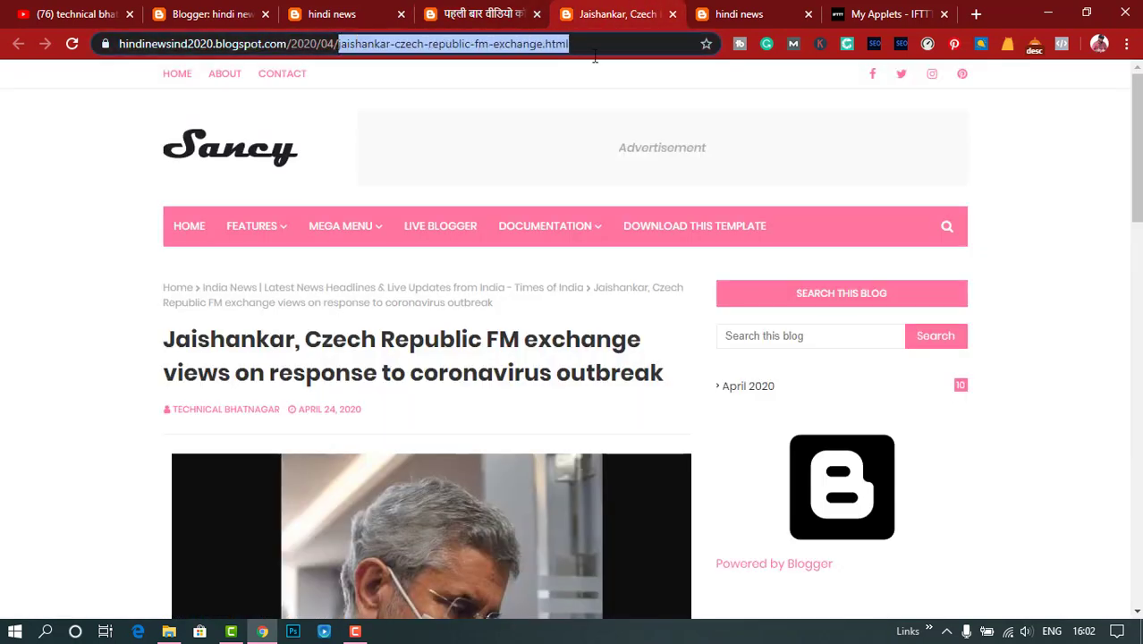
- Examine the Jaishankar post's image, text and tags, and return to the blog homepage
scroll(545, 369, down, 15)
scroll(562, 376, up, 6)
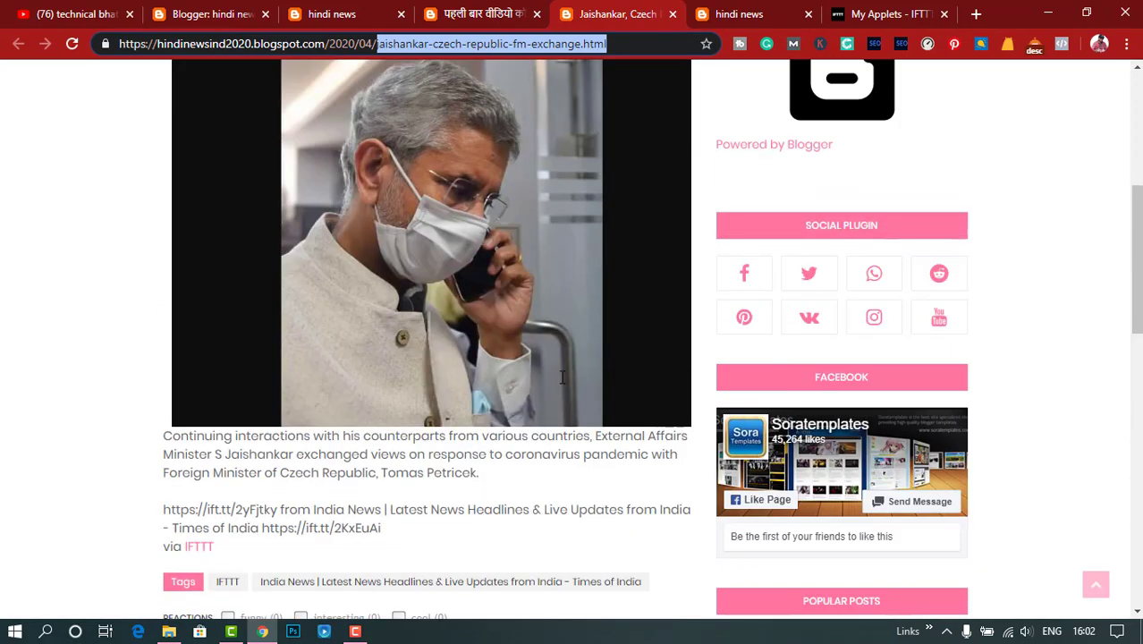
scroll(562, 376, up, 5)
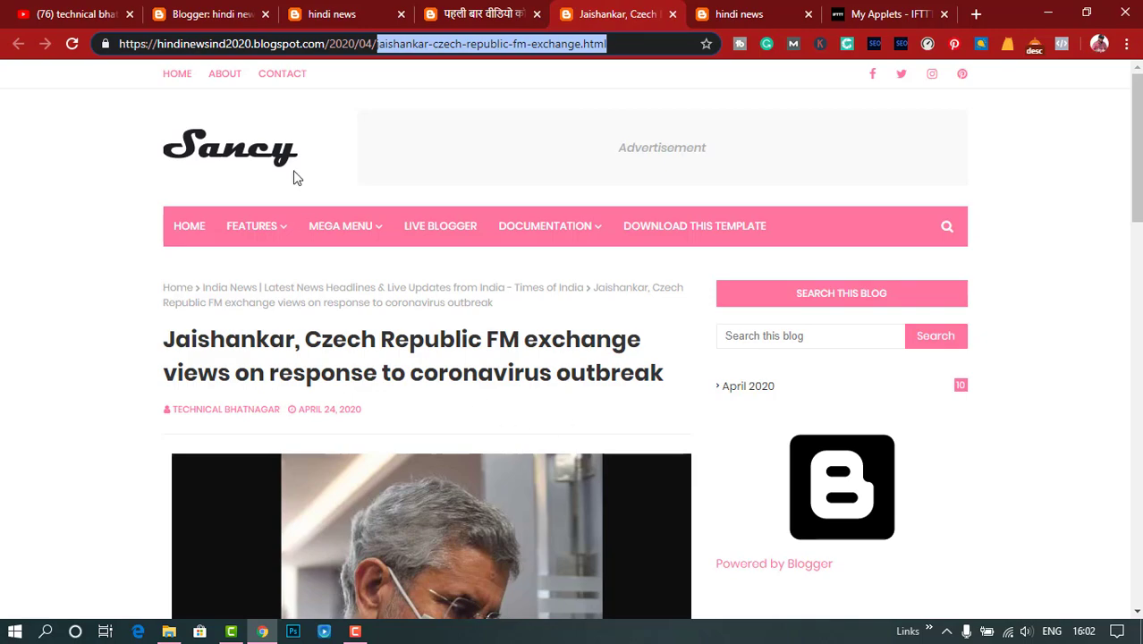
click(453, 9)
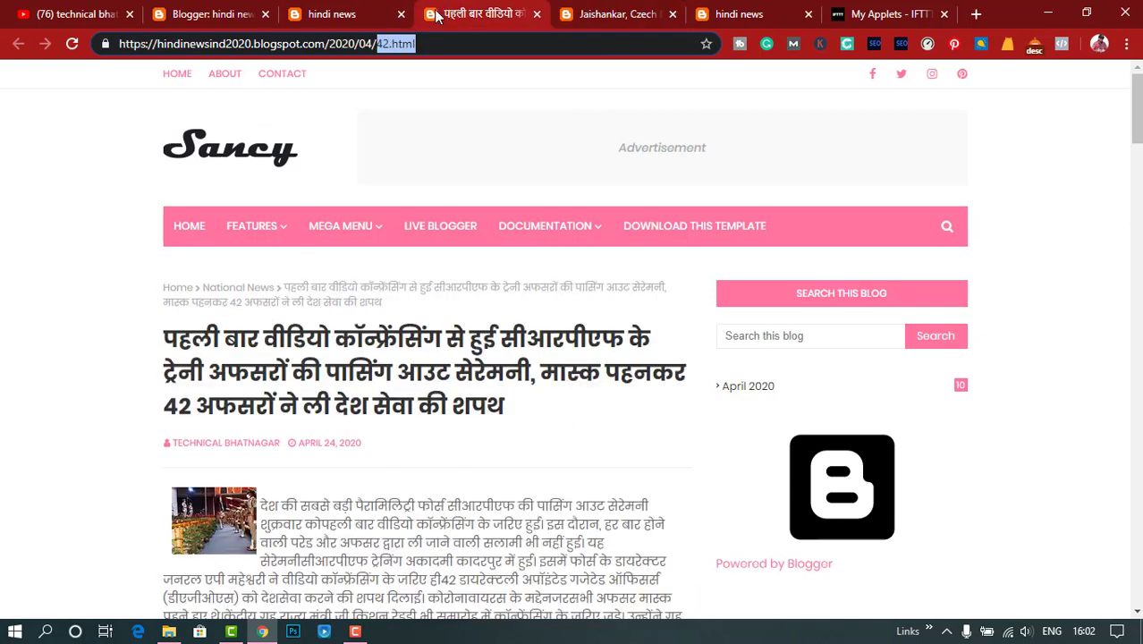
click(311, 11)
scroll(606, 266, up, 10)
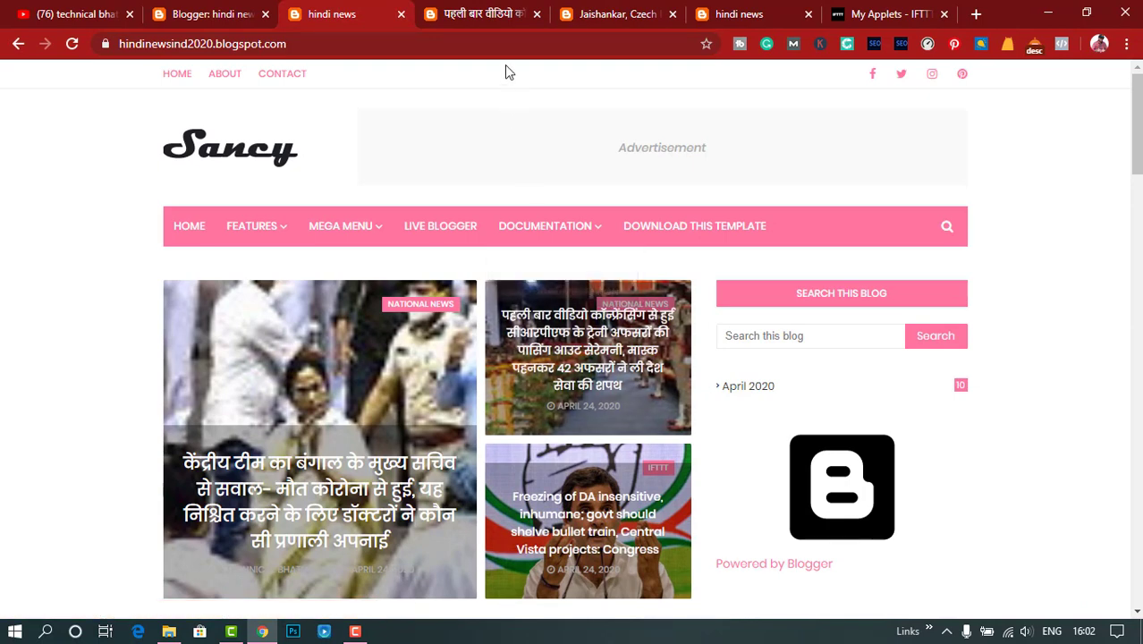
- Open the newest Hindi post, about the central team and Bengal's chief secretary, in the editor and examine its content and permalink
click(222, 14)
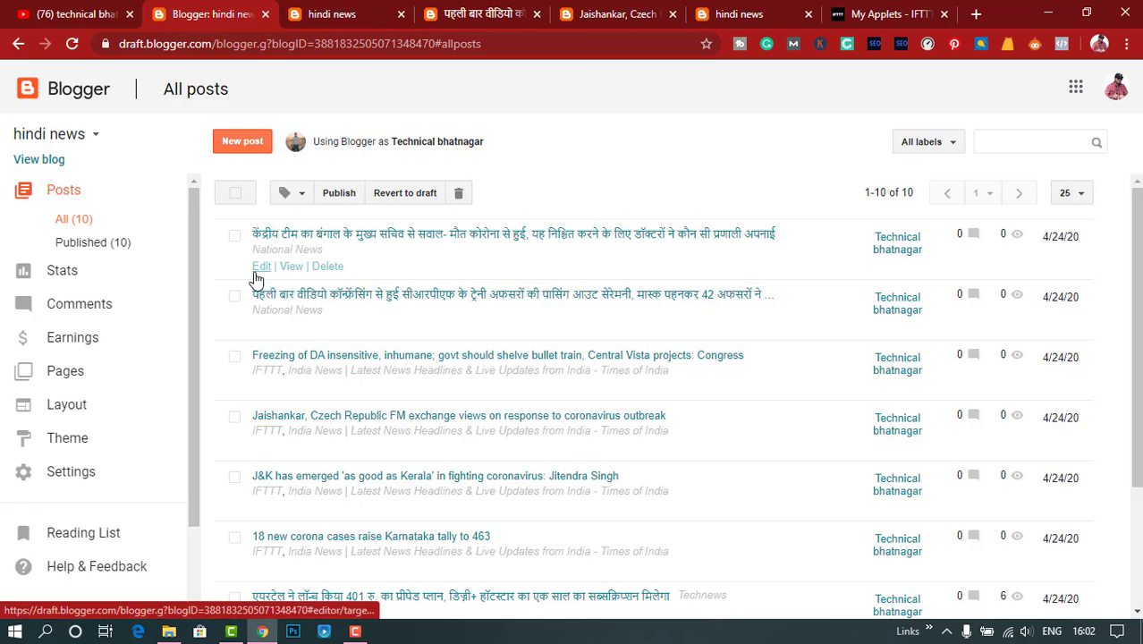
click(260, 268)
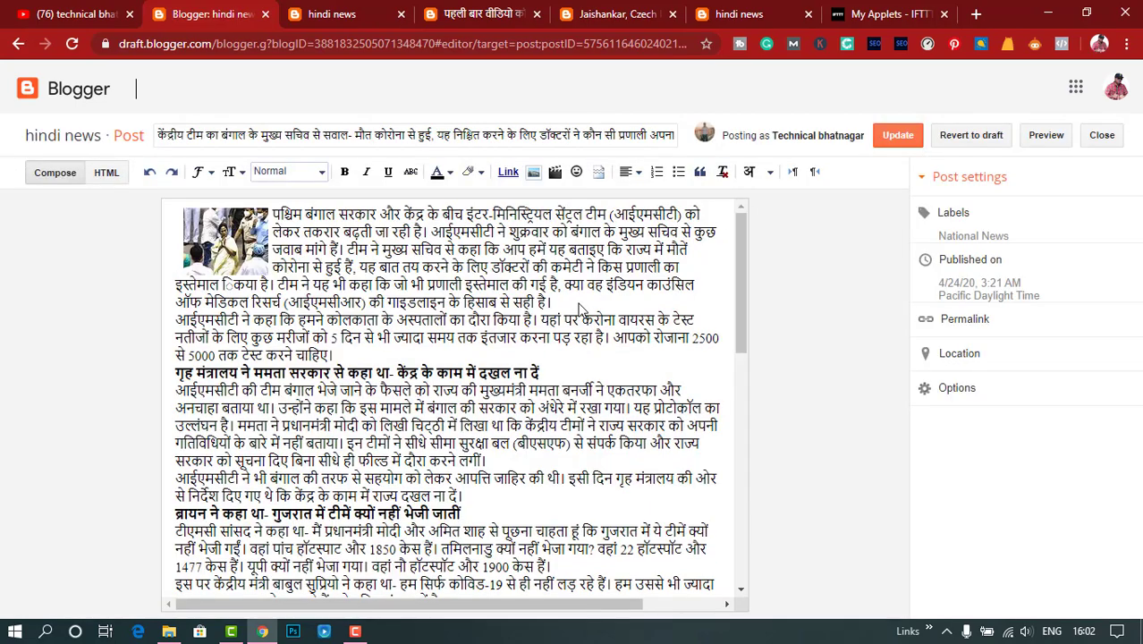
scroll(582, 308, down, 4)
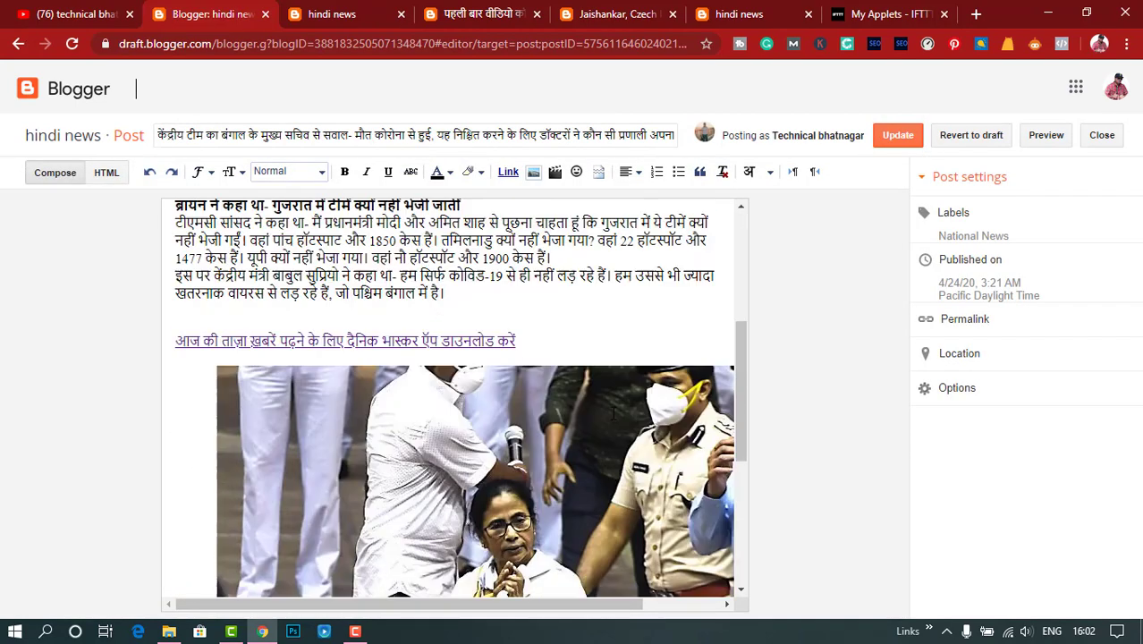
scroll(581, 309, up, 2)
click(924, 324)
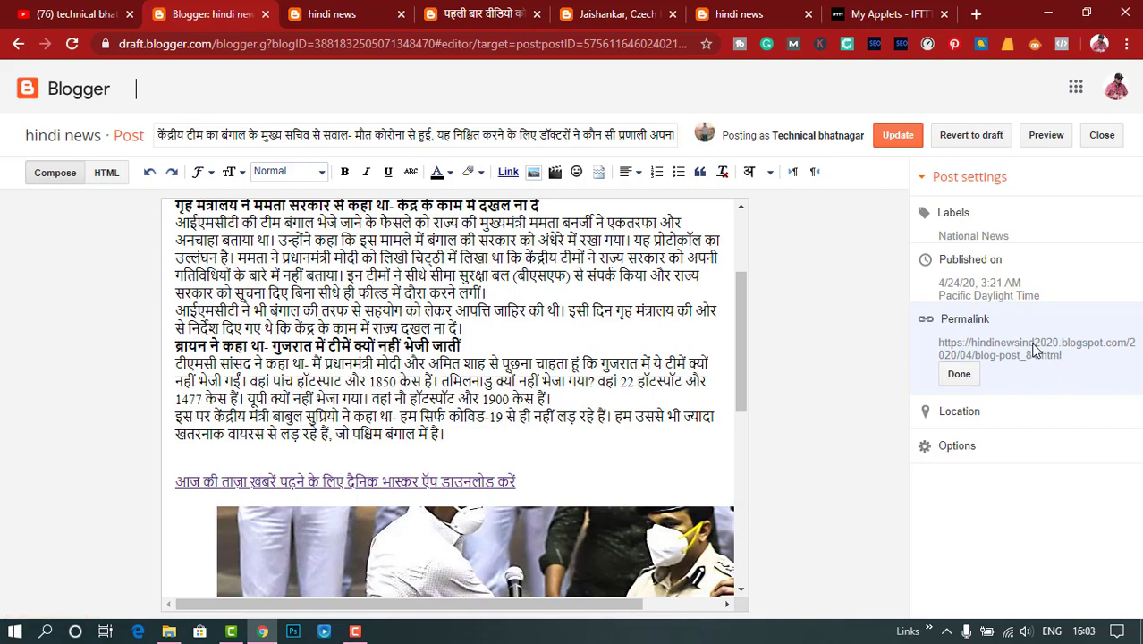
scroll(696, 344, down, 5)
scroll(696, 344, up, 10)
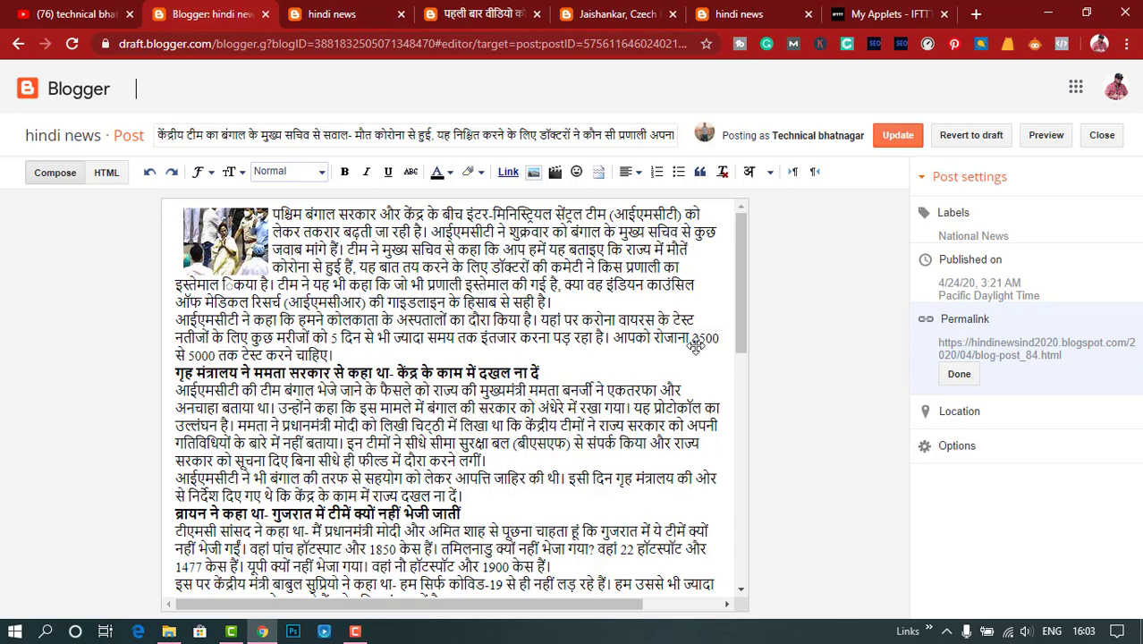
- Check the labels of the open Hindi post, leave them as they are, and close the editor without updating the post
click(983, 232)
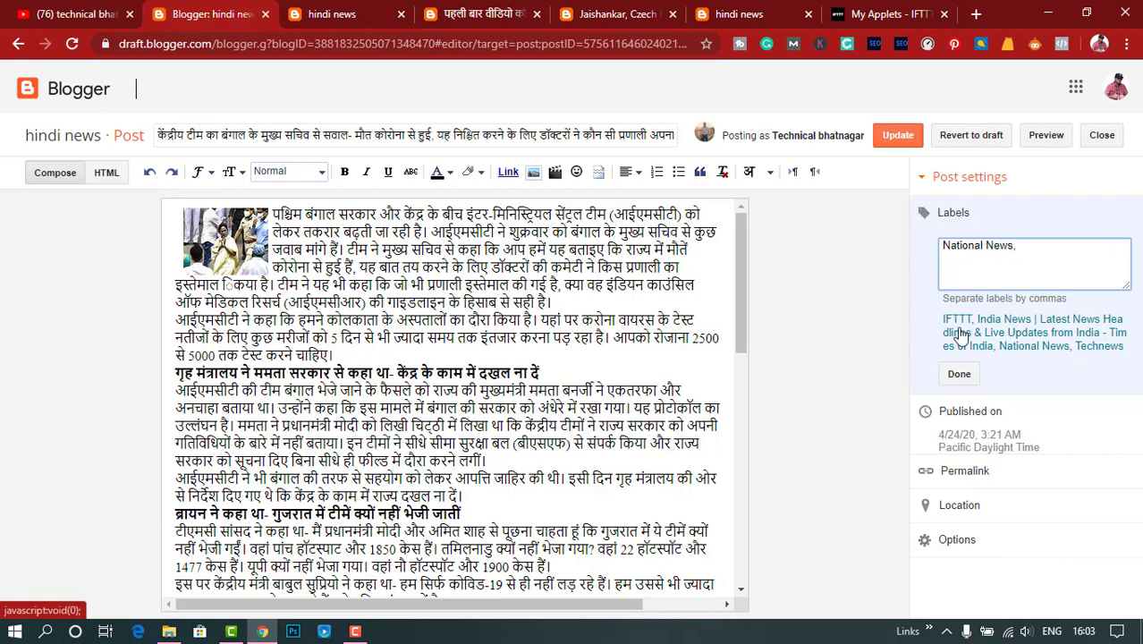
click(958, 374)
scroll(549, 392, down, 3)
scroll(549, 391, up, 3)
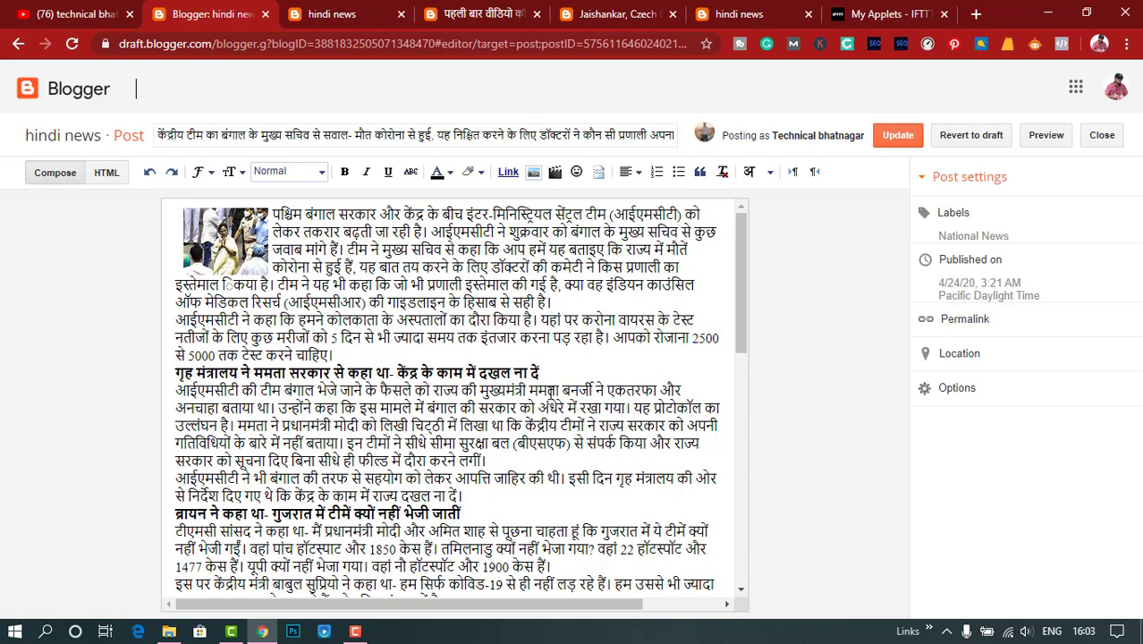
click(1089, 135)
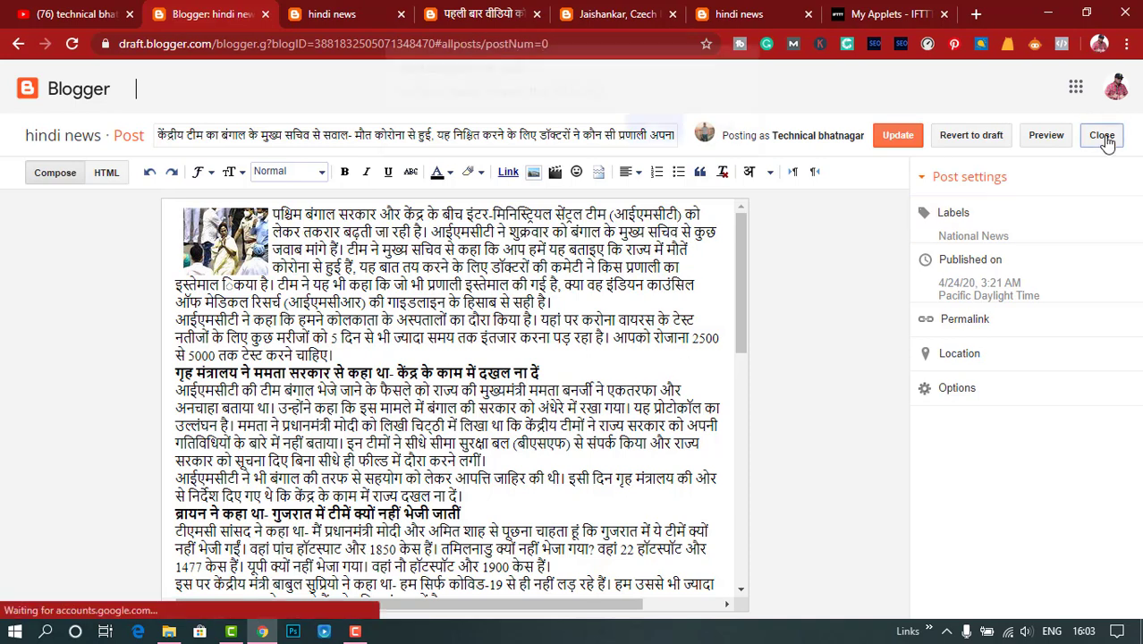
click(715, 139)
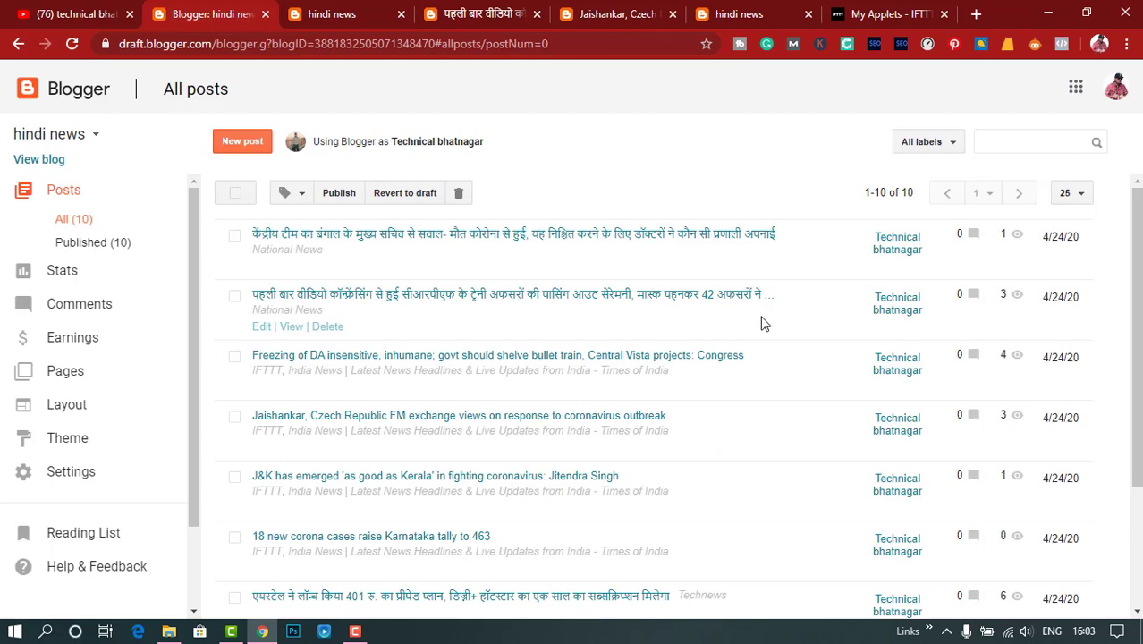
- Look through the blog's overview stats for pageviews and traffic sources, and return to the list of all posts
scroll(760, 321, down, 2)
scroll(760, 321, up, 2)
click(62, 270)
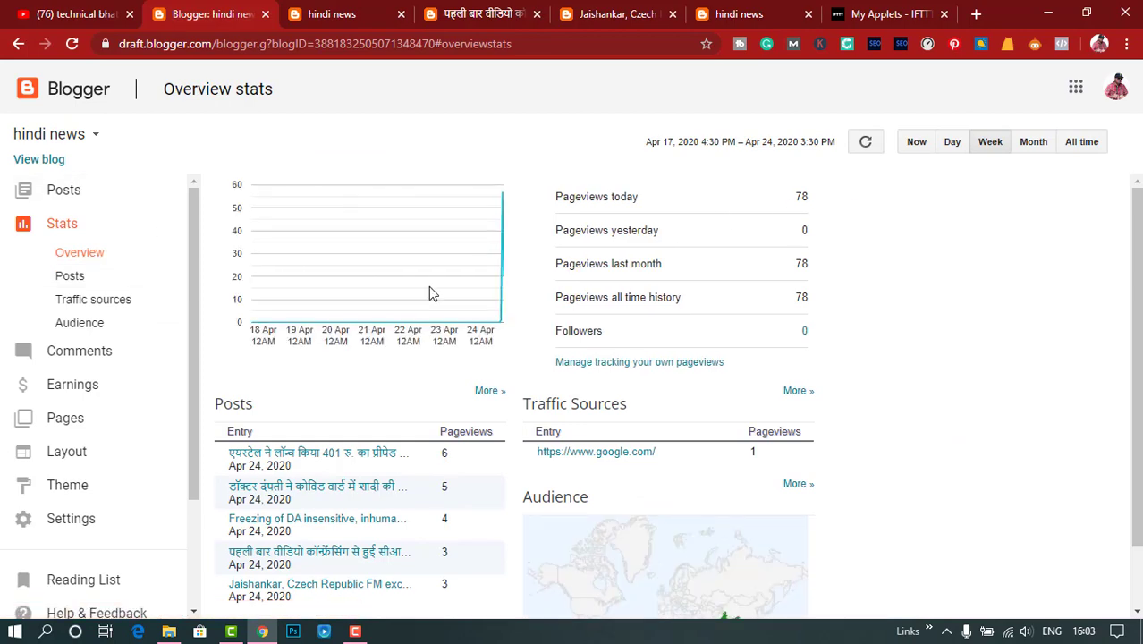
scroll(429, 286, down, 1)
scroll(237, 226, up, 1)
click(20, 191)
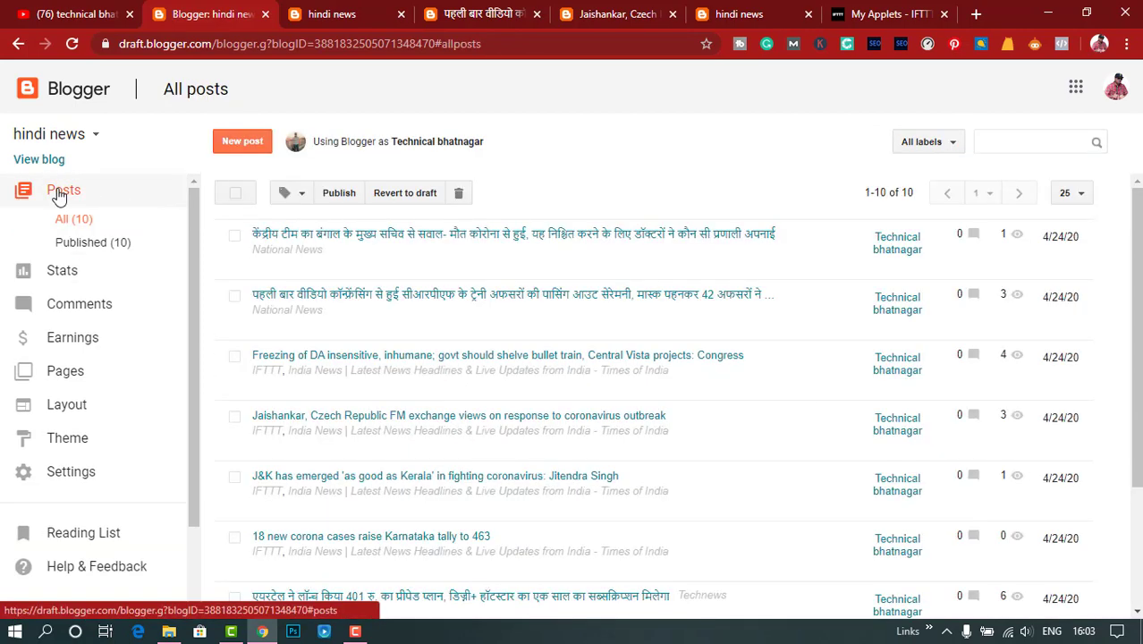
scroll(732, 234, down, 3)
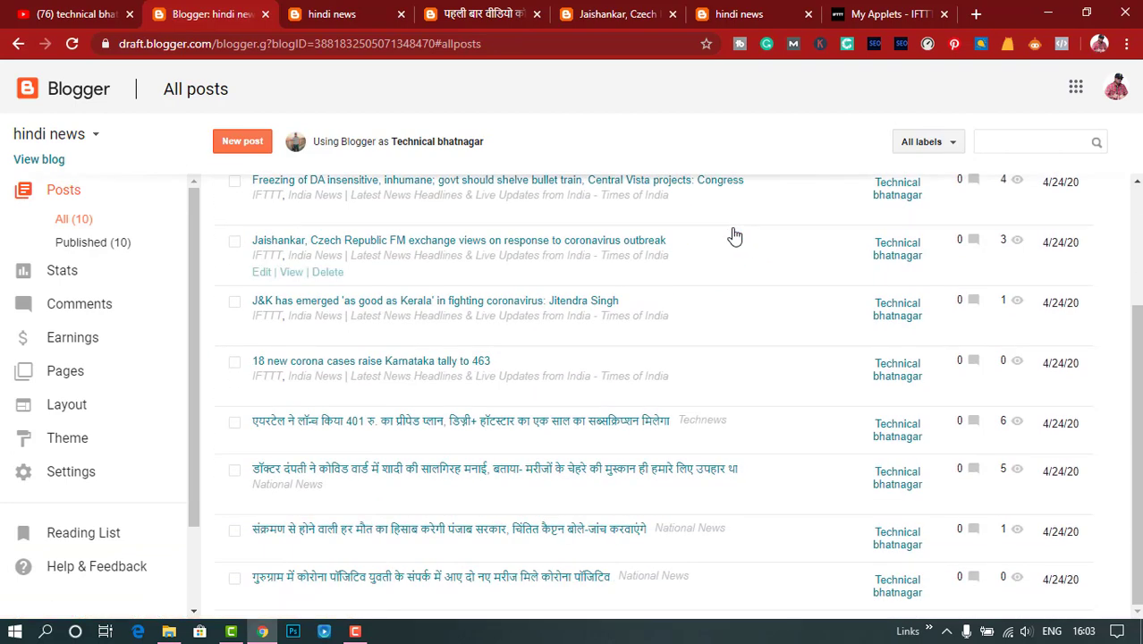